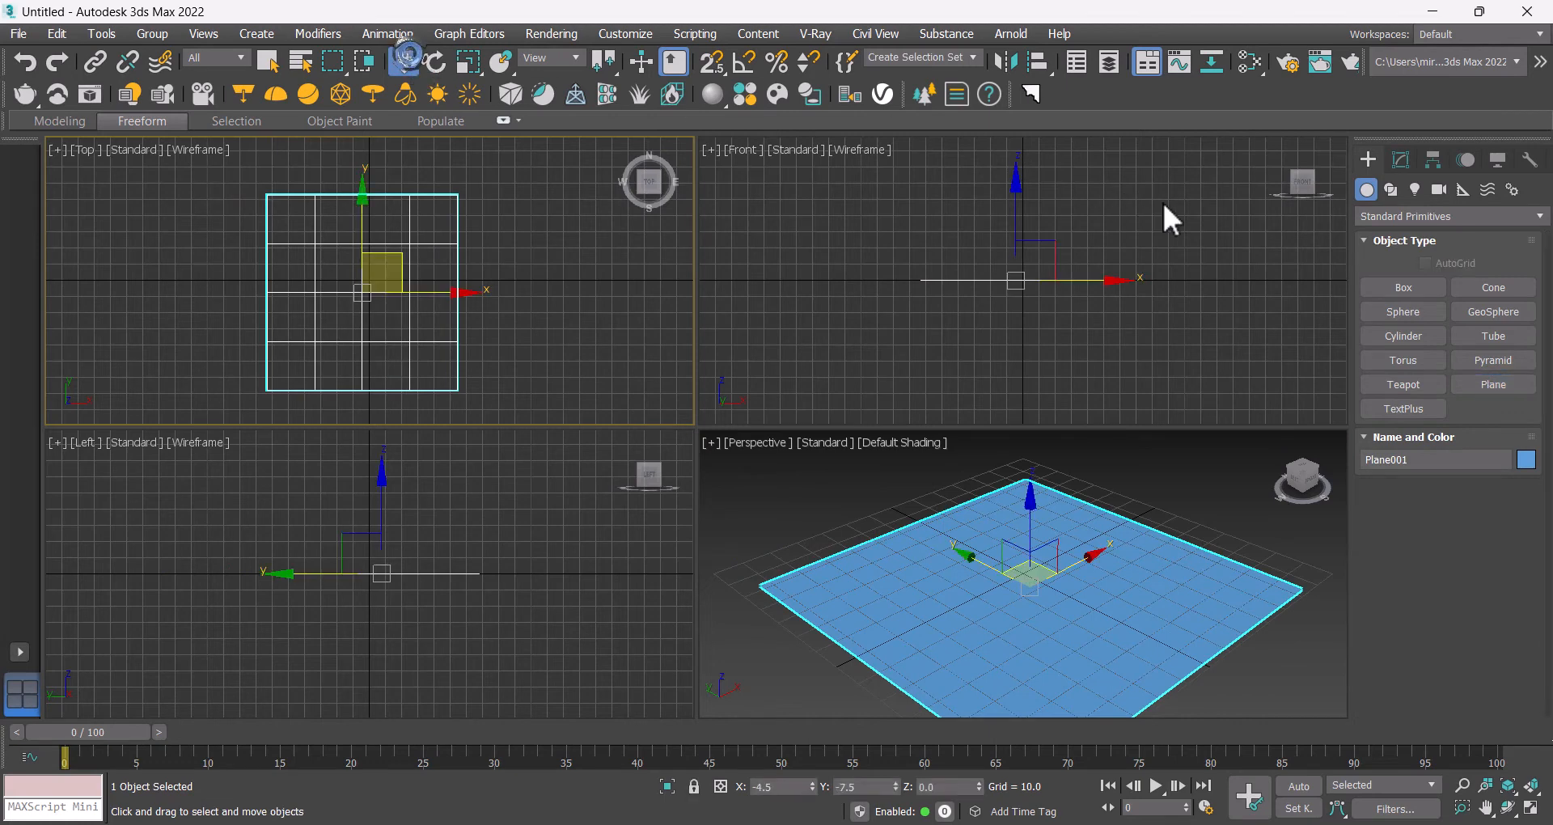
Step: Create a box on the plane about 15.5 long, 16 wide and 34 high
left_click(1404, 287)
left_click_drag(398, 245, 425, 270)
left_click(427, 216)
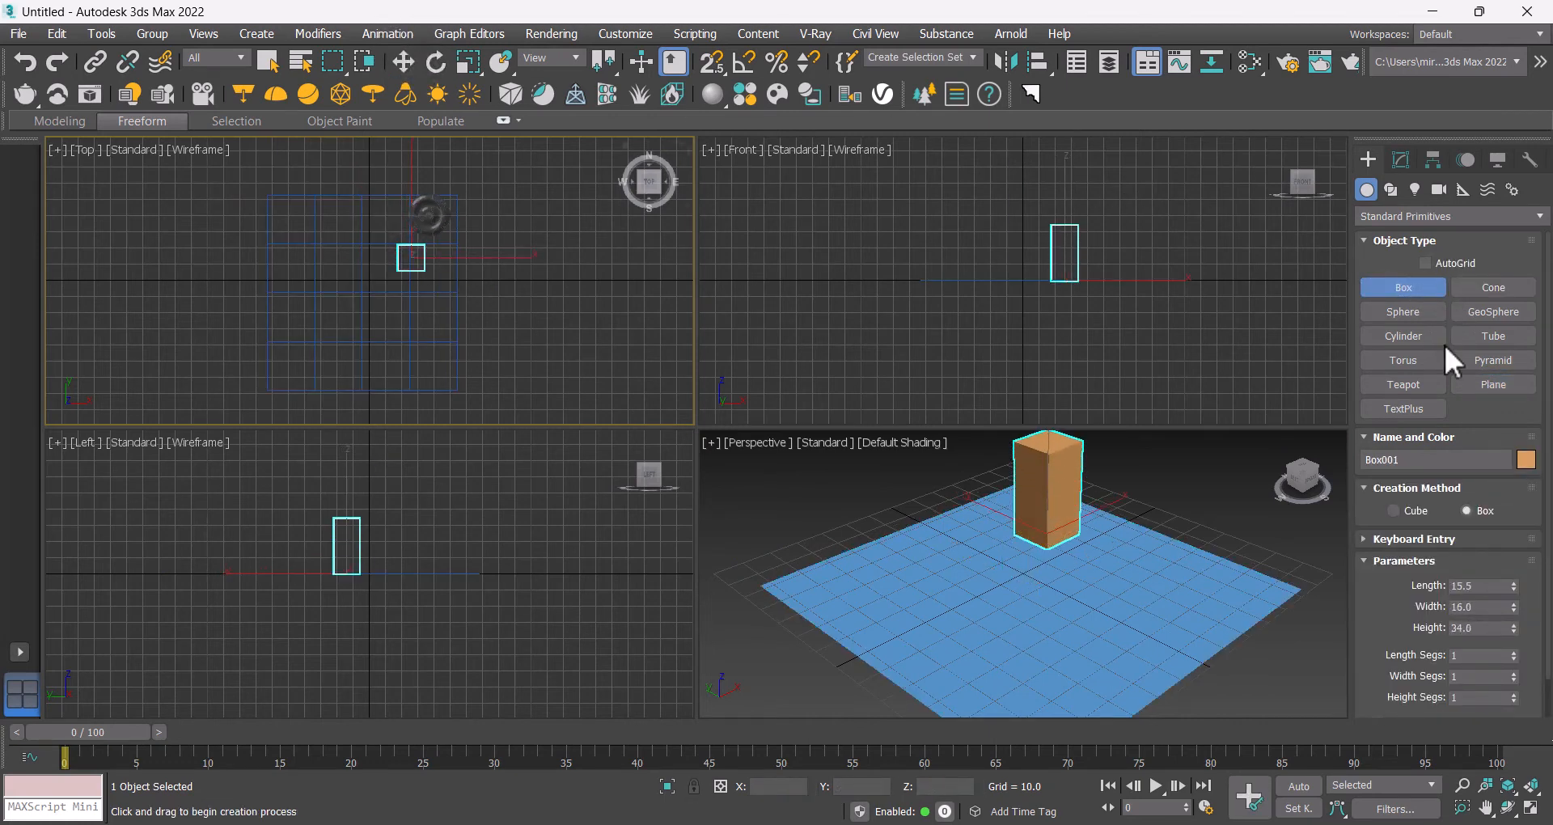
Step: Create a cylinder on the plane with a radius of about 13 and a height of about 29
left_click(1400, 336)
left_click_drag(327, 289, 340, 306)
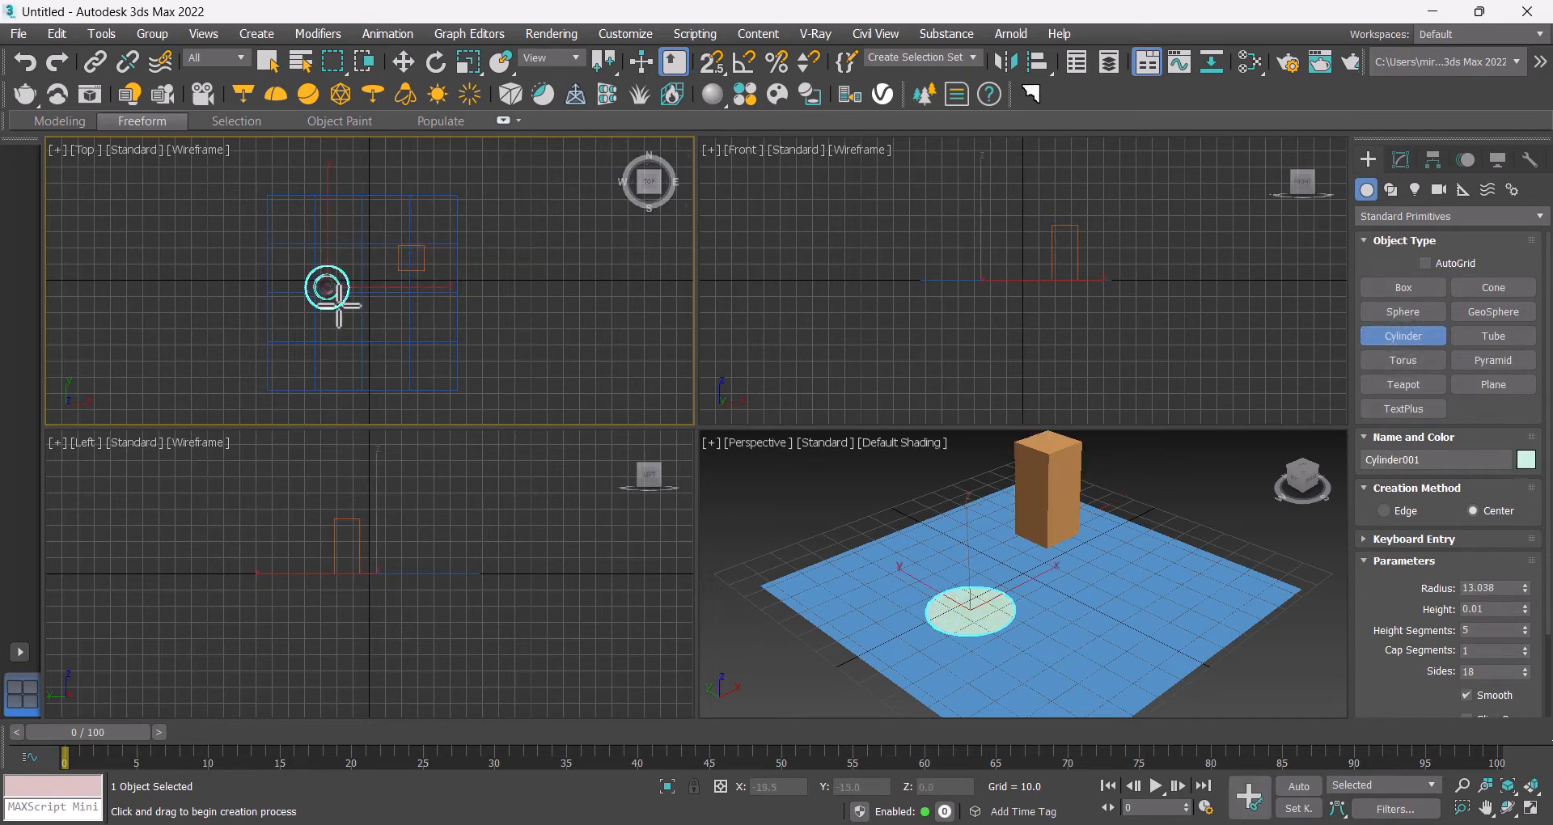
left_click(392, 256)
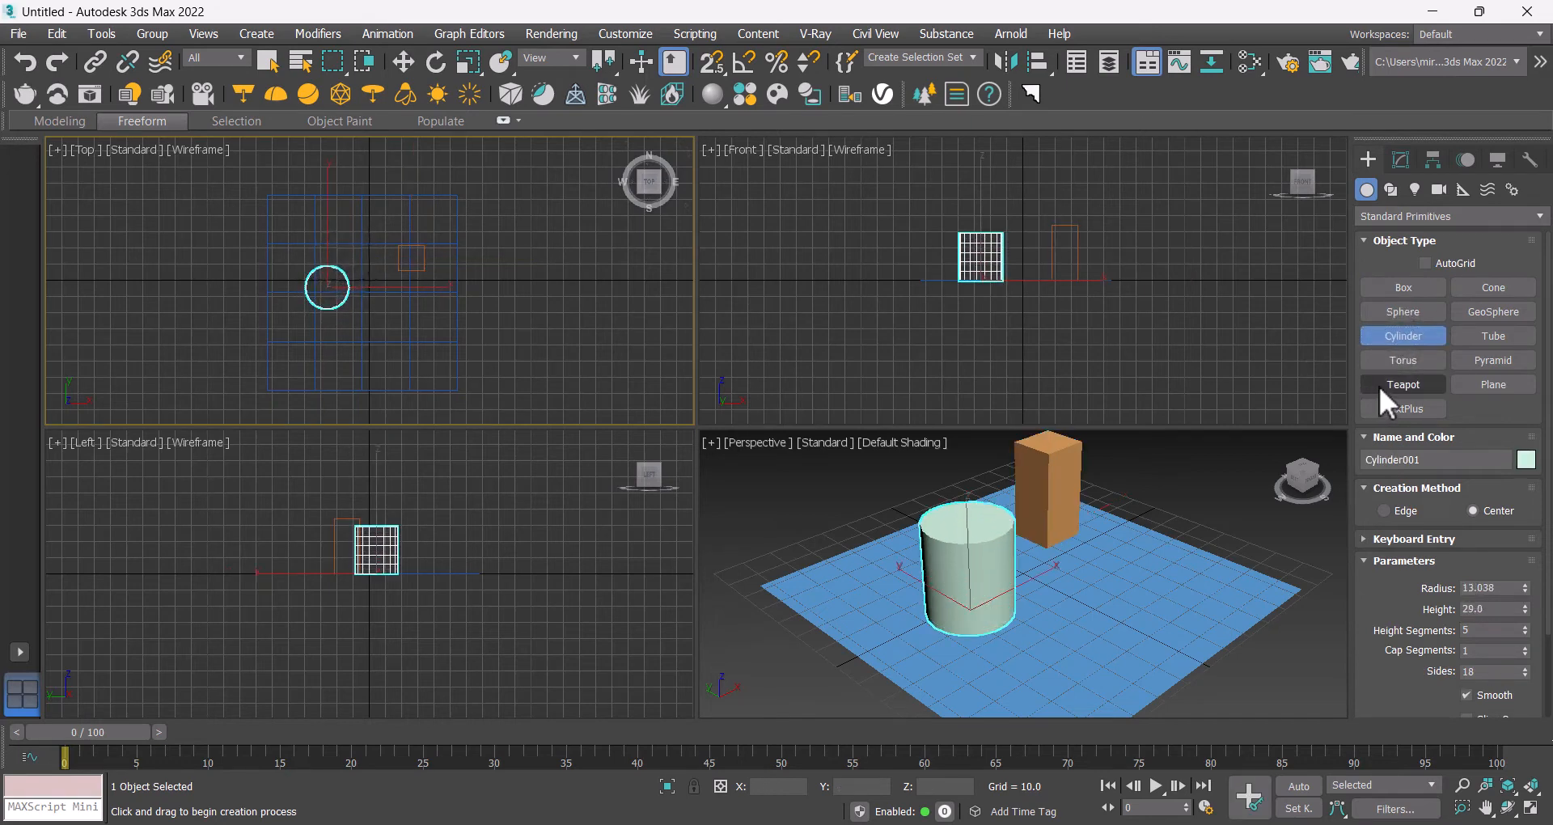
Step: Create a teapot with a radius of about 14.4 near the plane's lower right
left_click(1402, 384)
left_click_drag(410, 350, 435, 353)
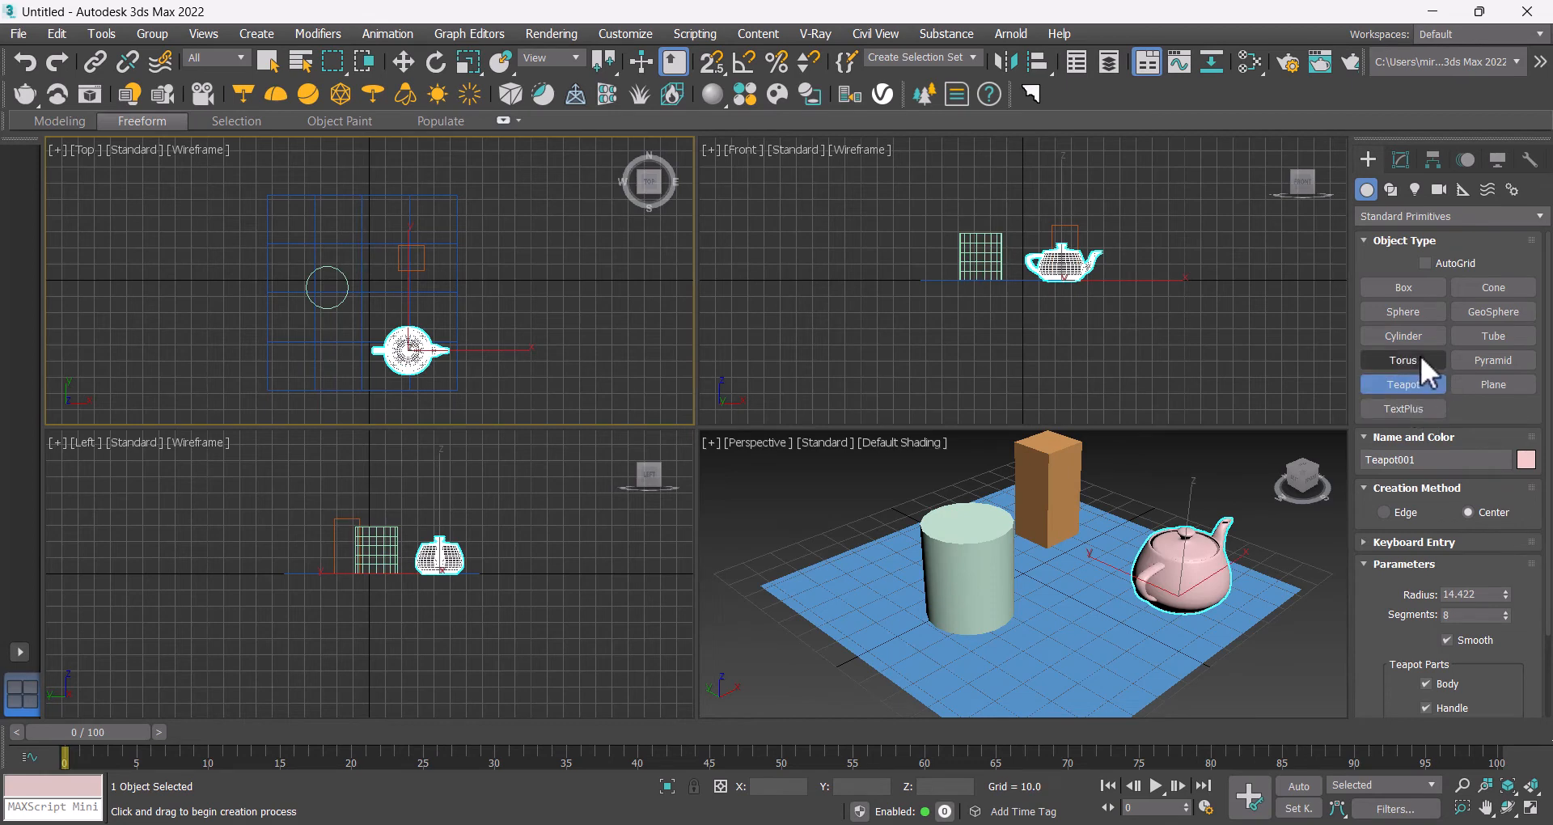
Step: Switch to Extended Primitives and create a Torus Knot with a radius of about 13.7 on the plane
left_click(1405, 217)
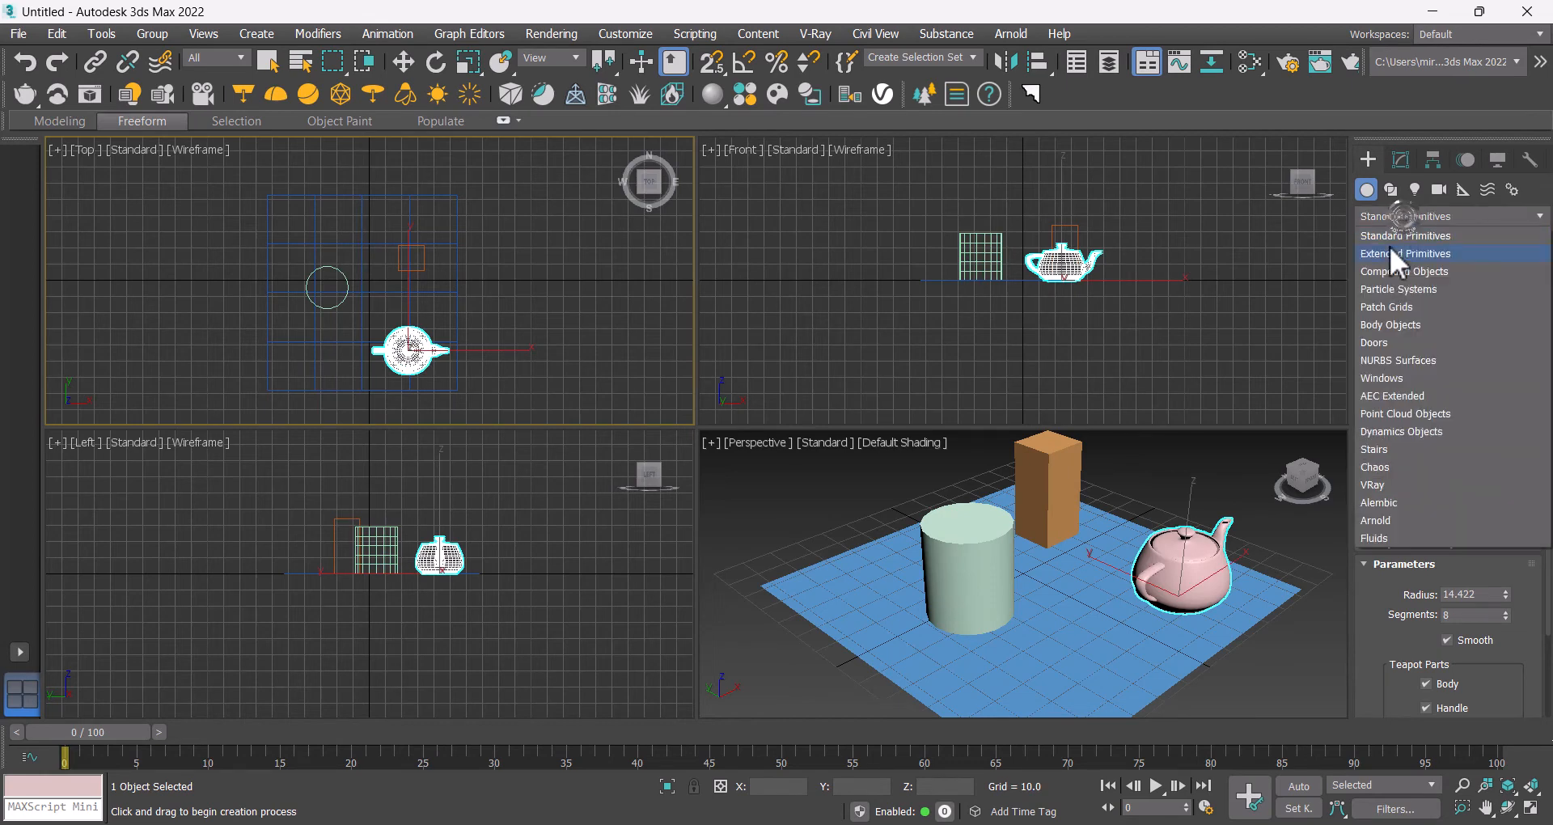
left_click(1390, 246)
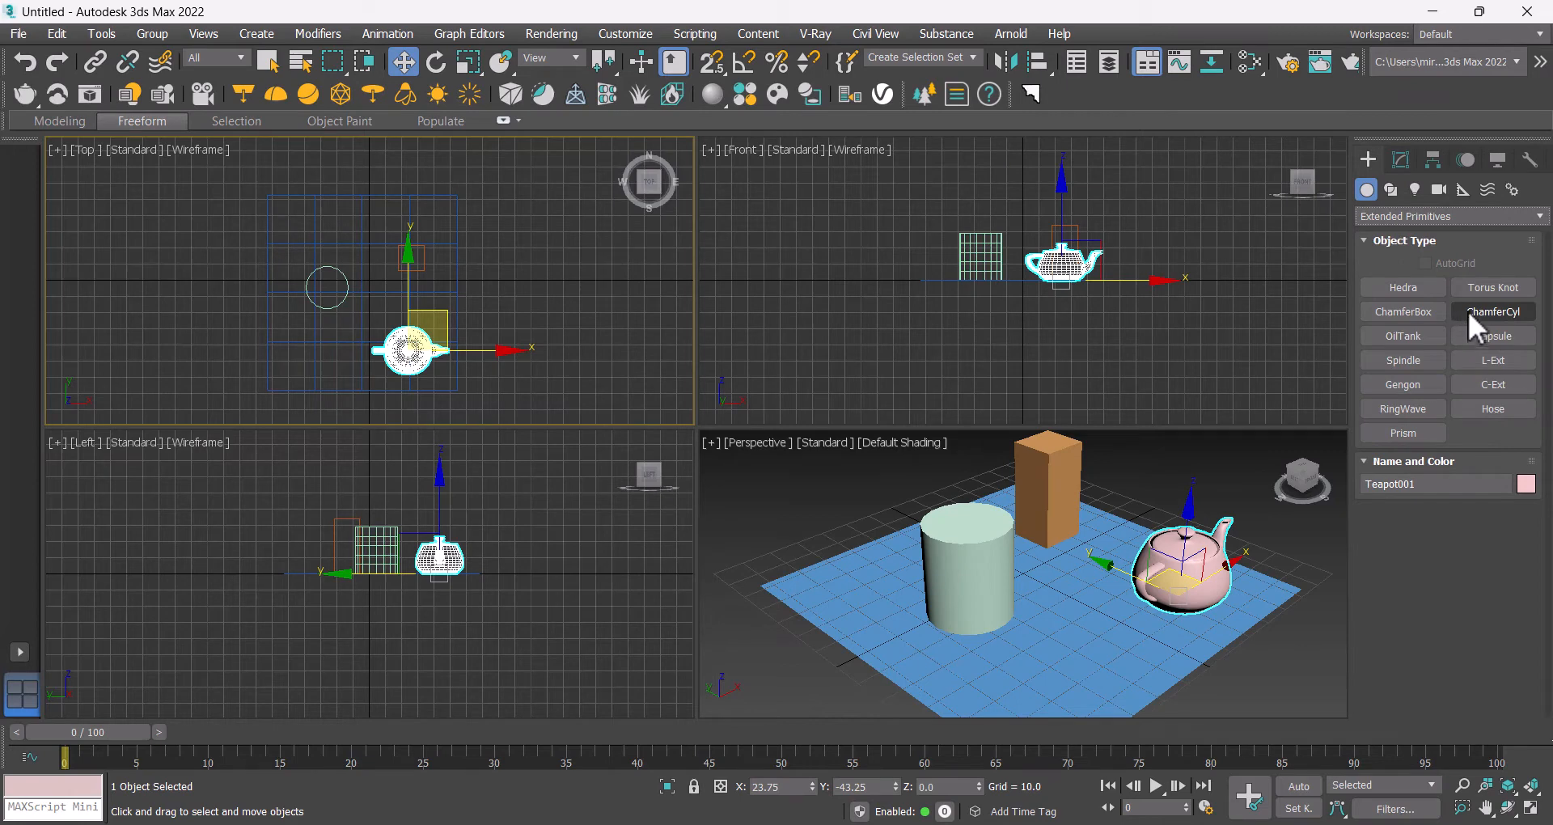
left_click(1474, 288)
left_click_drag(301, 343, 313, 356)
left_click(316, 356)
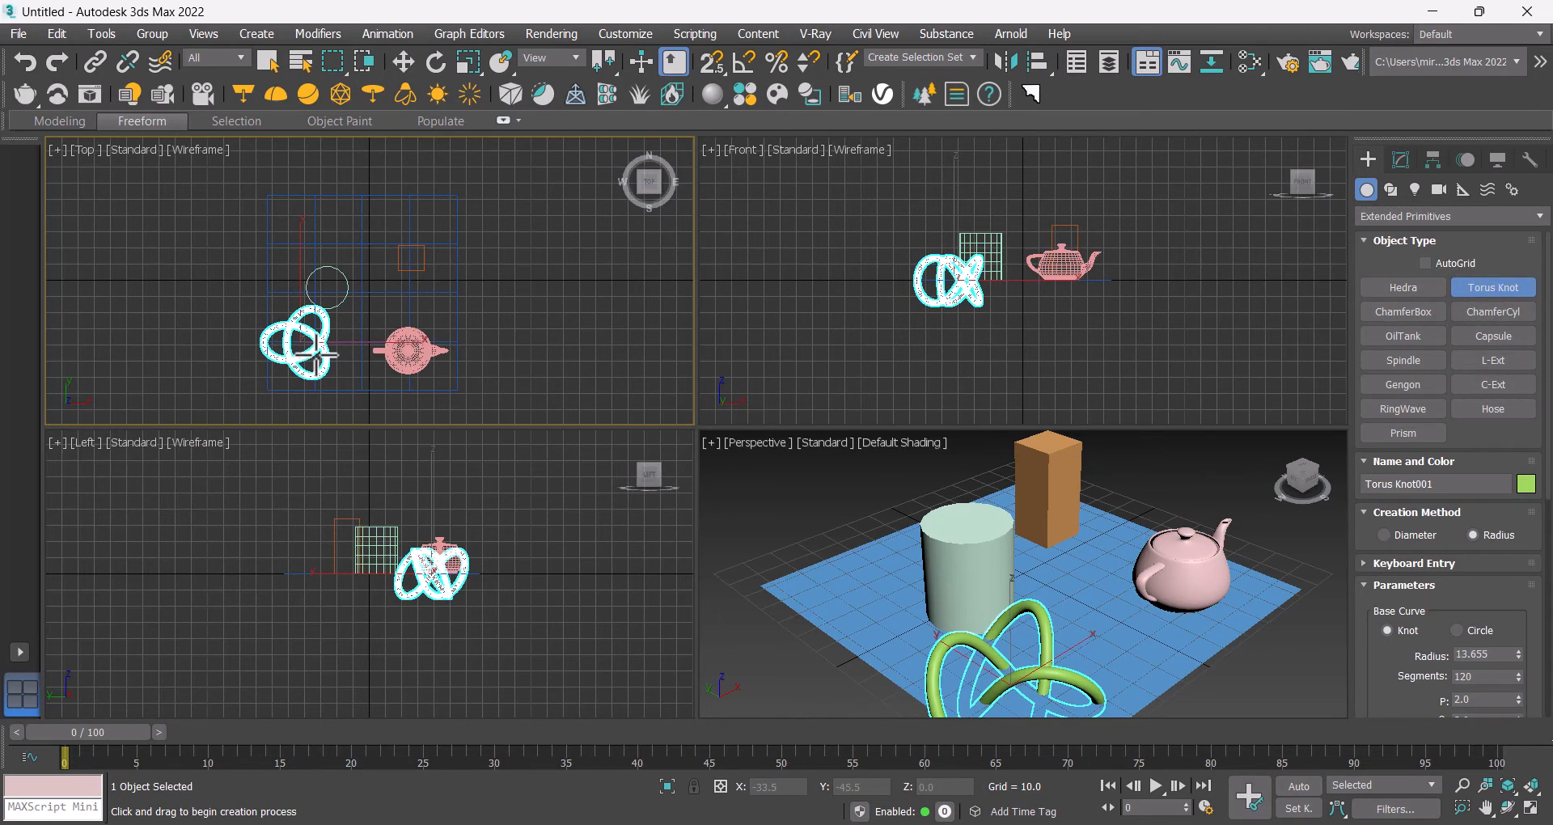
Step: Maximize the Perspective viewport and move the torus knot toward the middle of the plane
right_click(1103, 523)
key("alt+w")
middle_click_drag(789, 473, 850, 426)
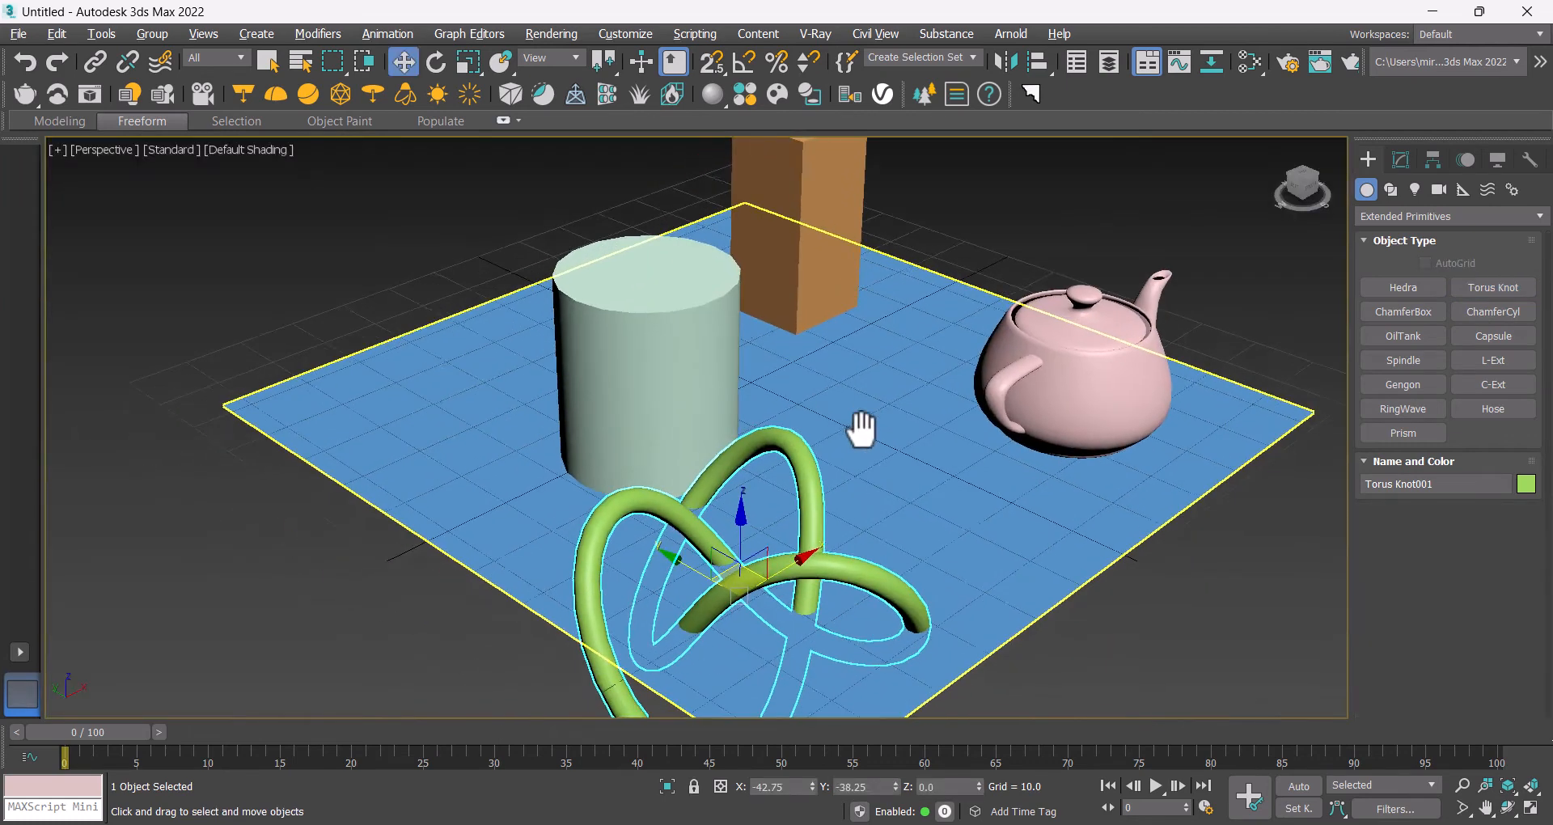
left_click_drag(784, 571, 836, 385)
Step: Move the cylinder left and reduce its radius to about 6.5
left_click(642, 335)
left_click_drag(655, 411, 499, 409)
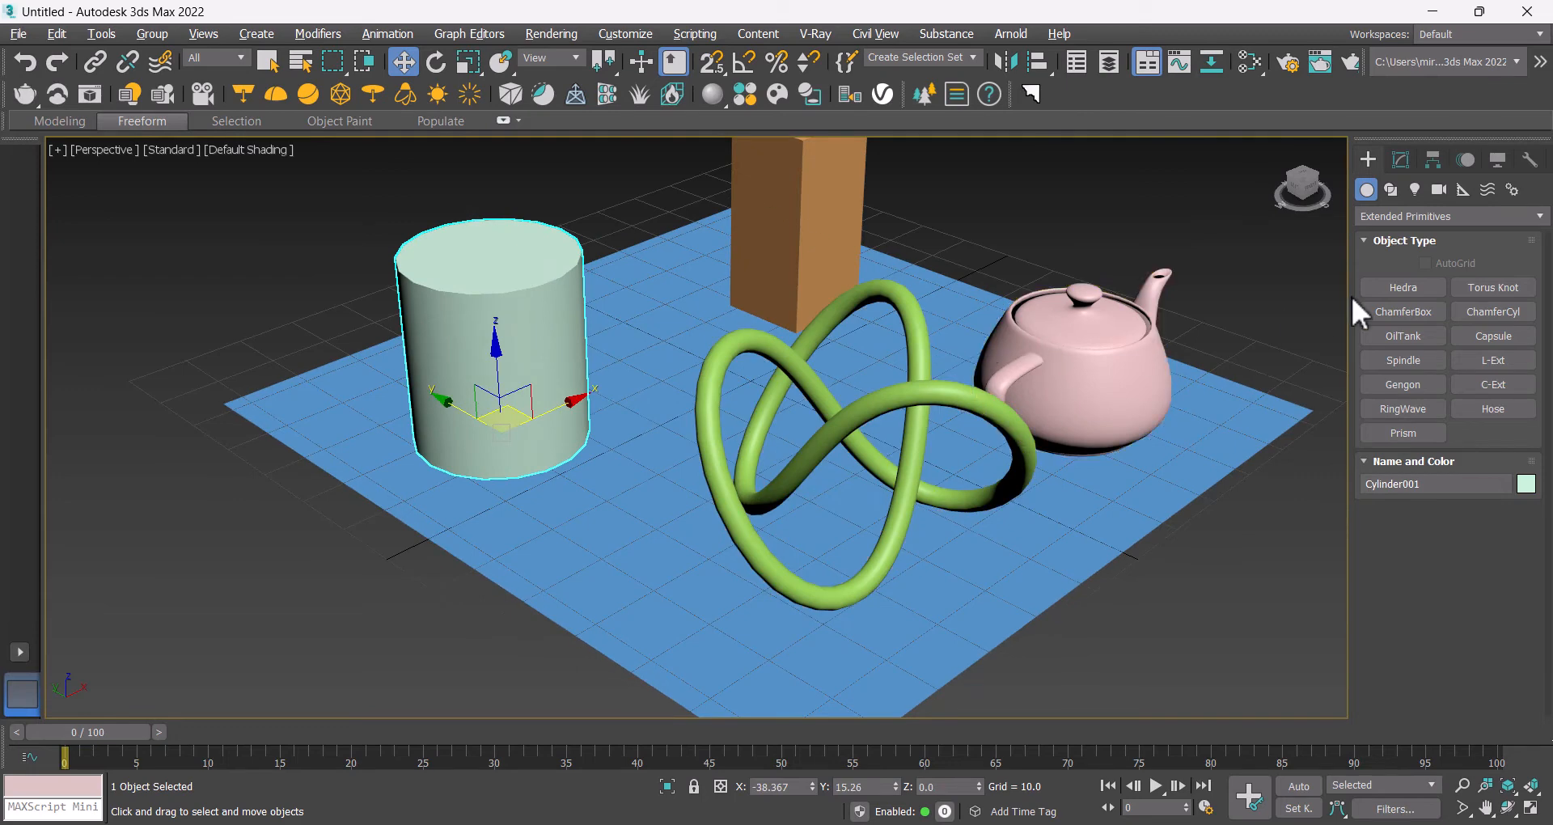
left_click(1401, 159)
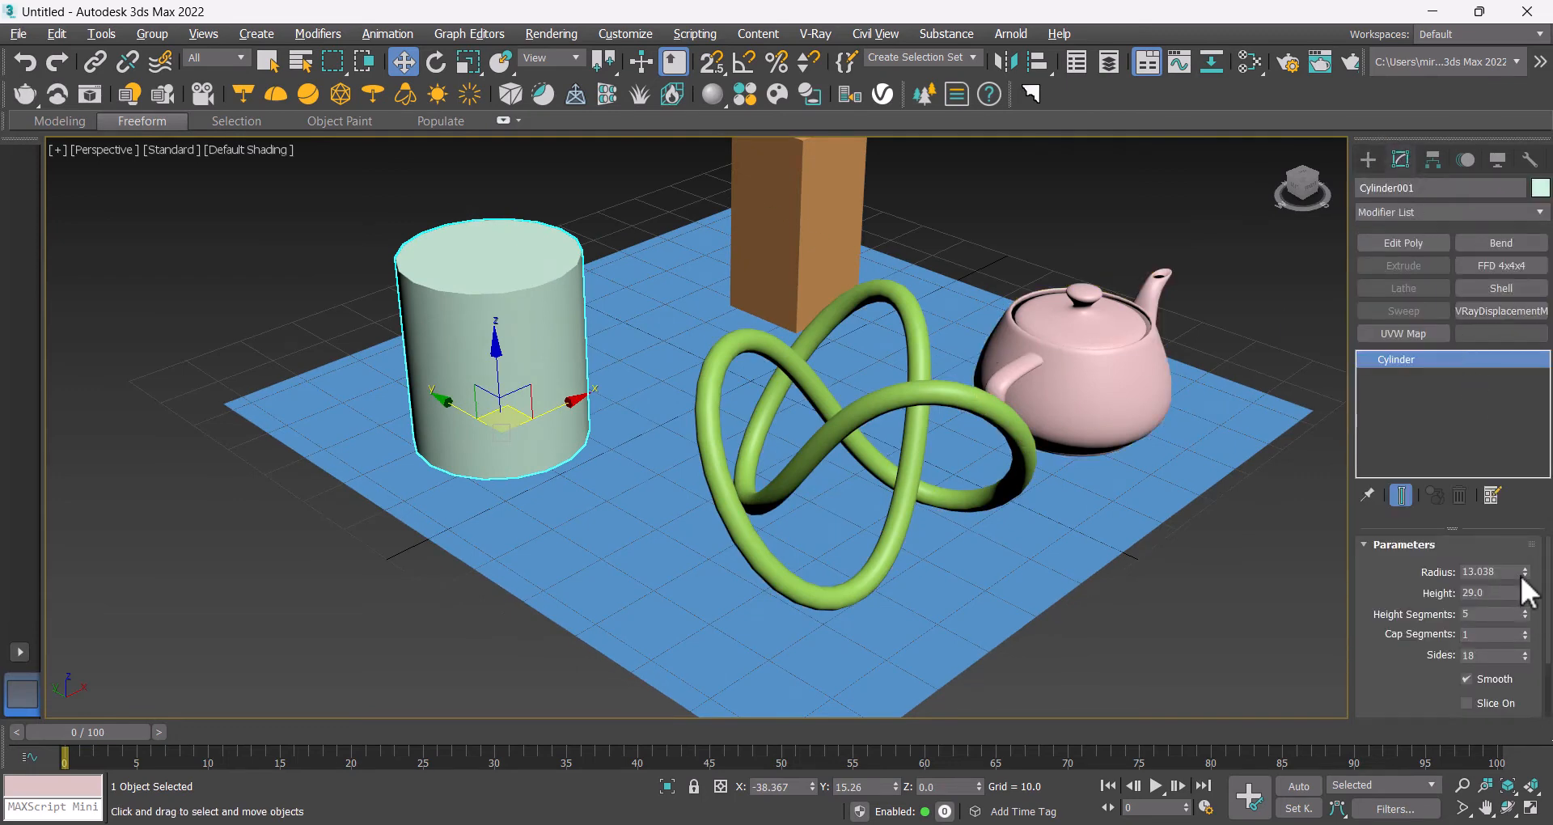
left_click_drag(1526, 573, 1526, 605)
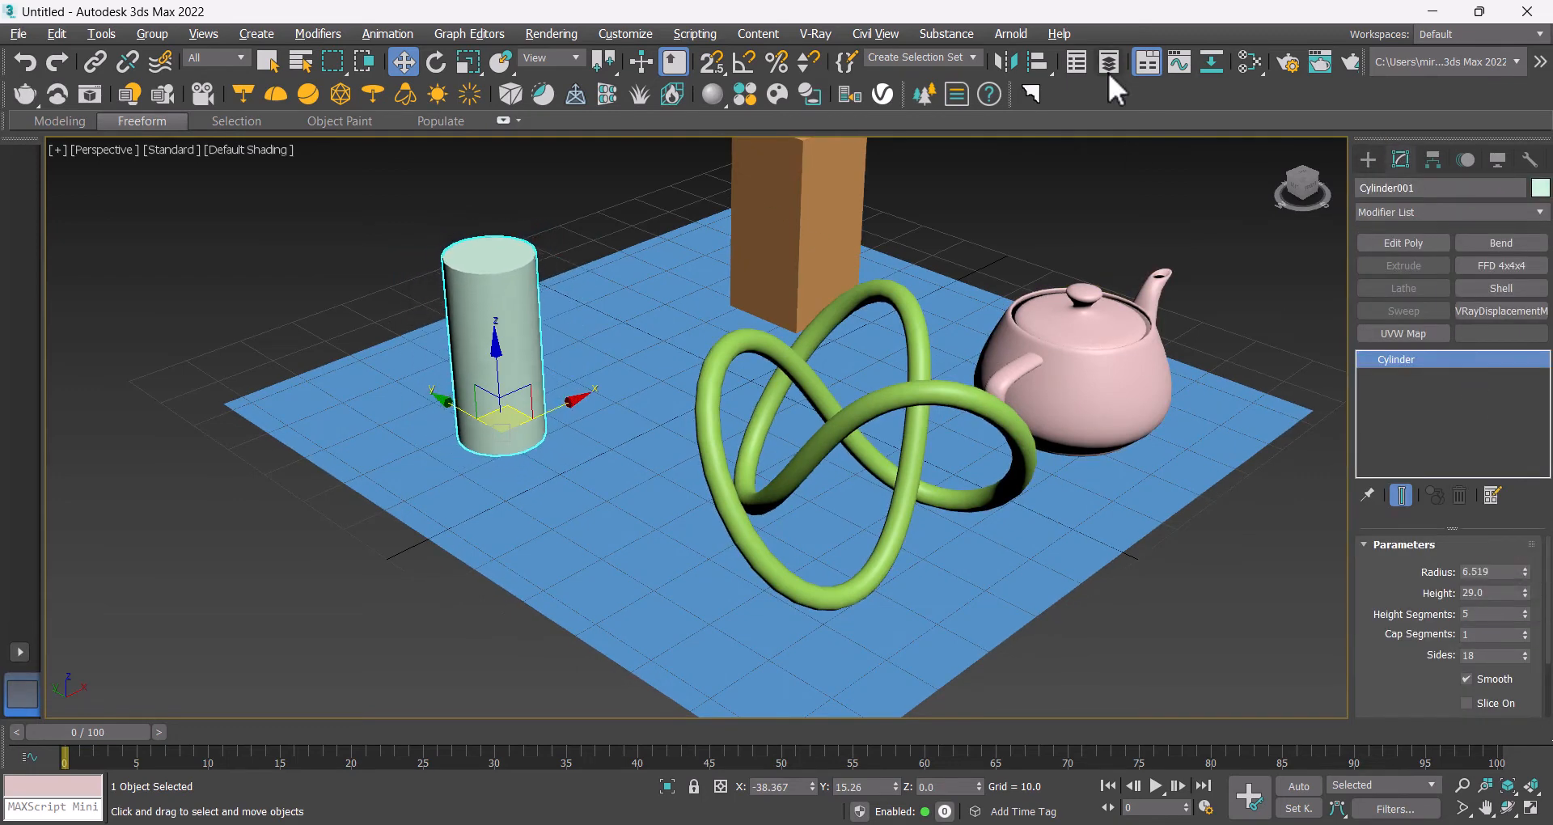
Step: Open the Slate Material Editor and maximize its window
left_click(1114, 158)
middle_click_drag(1165, 208, 1092, 267)
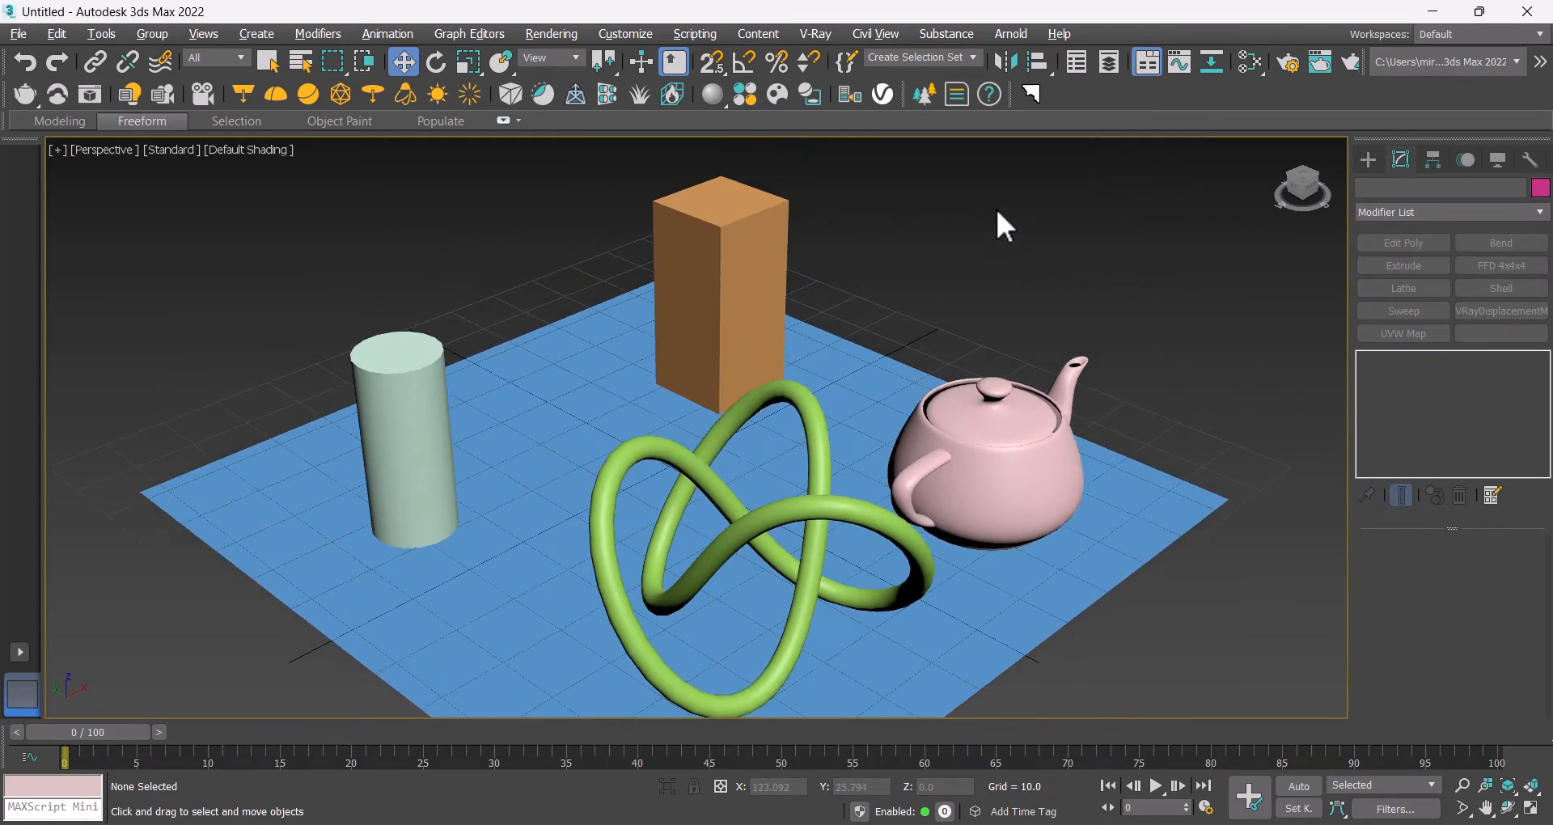
scroll(901, 351, "down", 5)
middle_click_drag(902, 350, 945, 317)
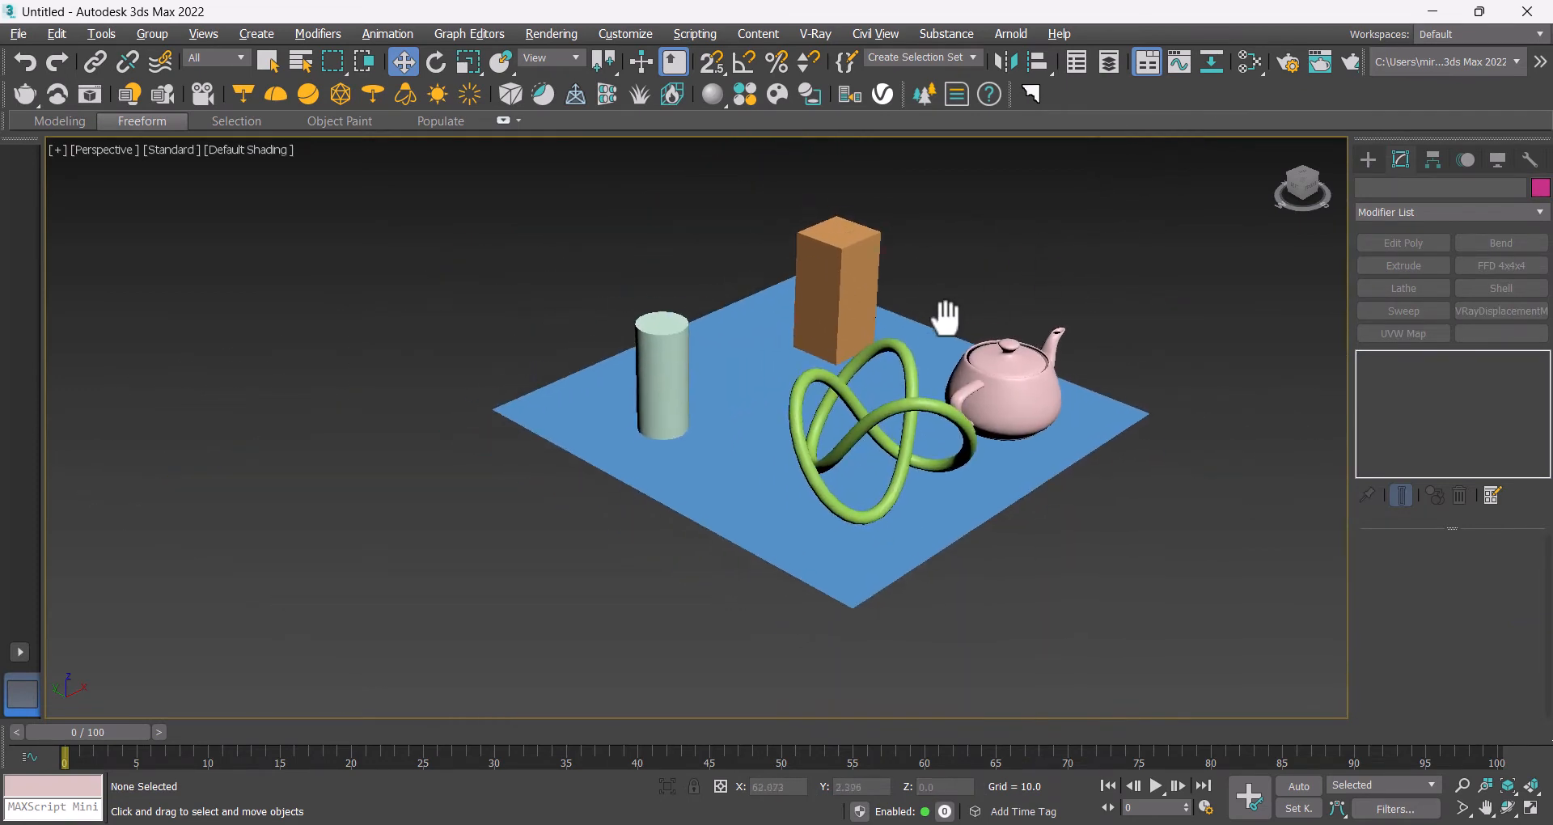
left_click(1247, 64)
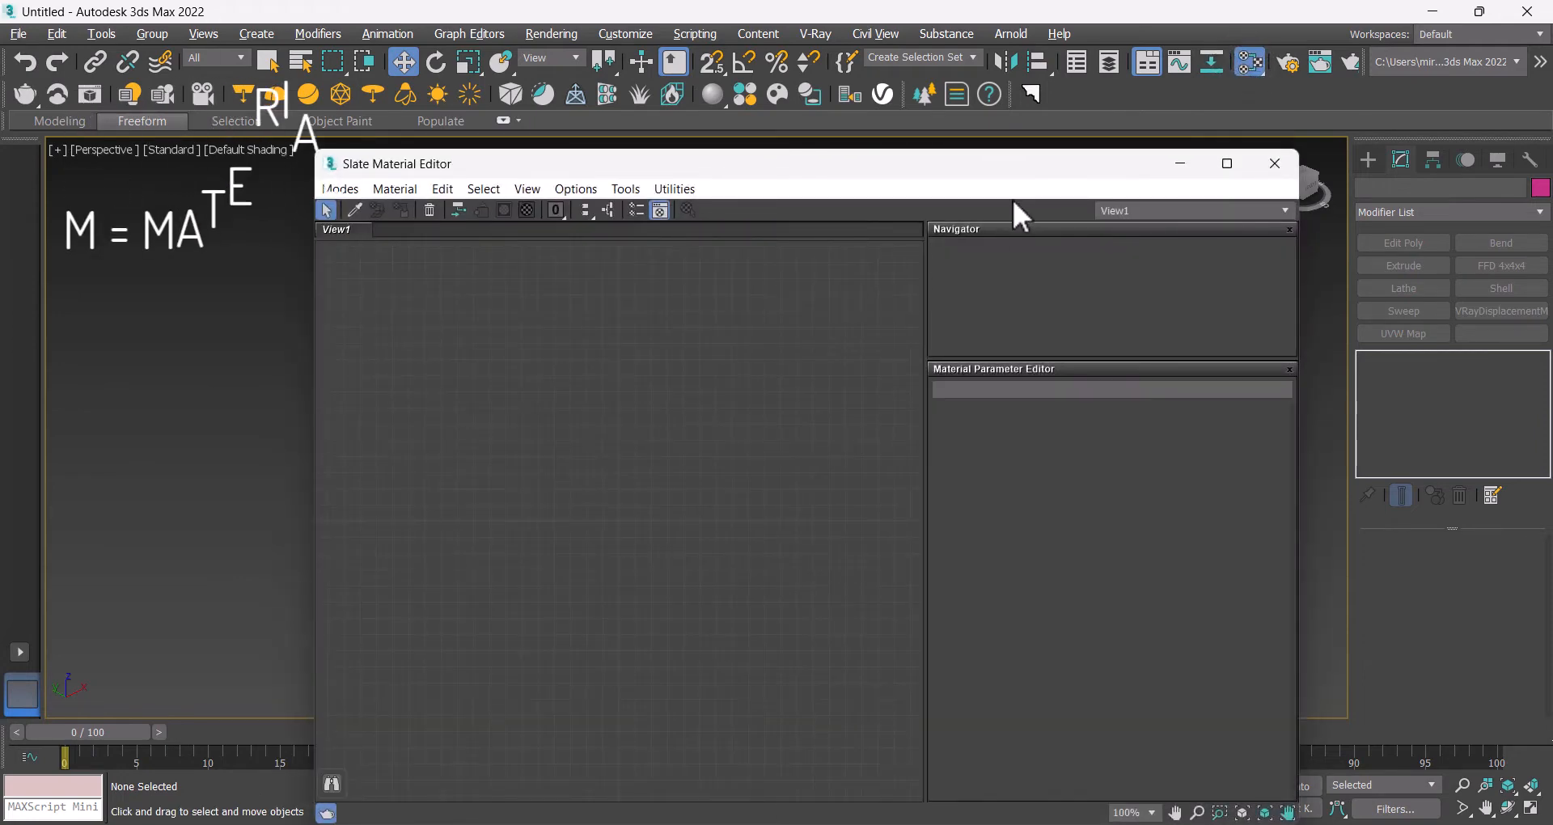
left_click_drag(794, 172, 701, 102)
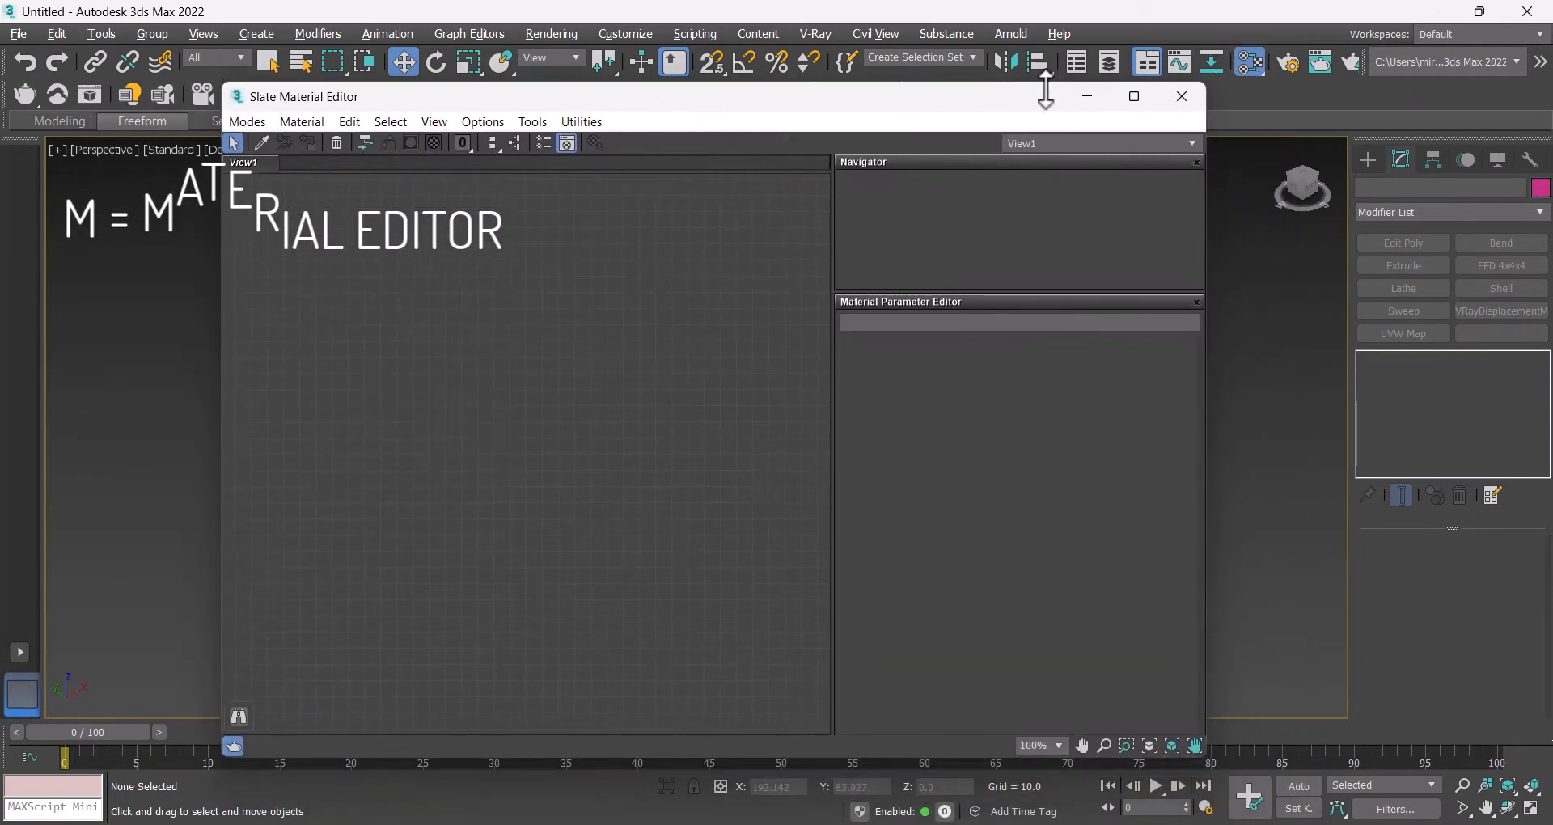
left_click(1149, 98)
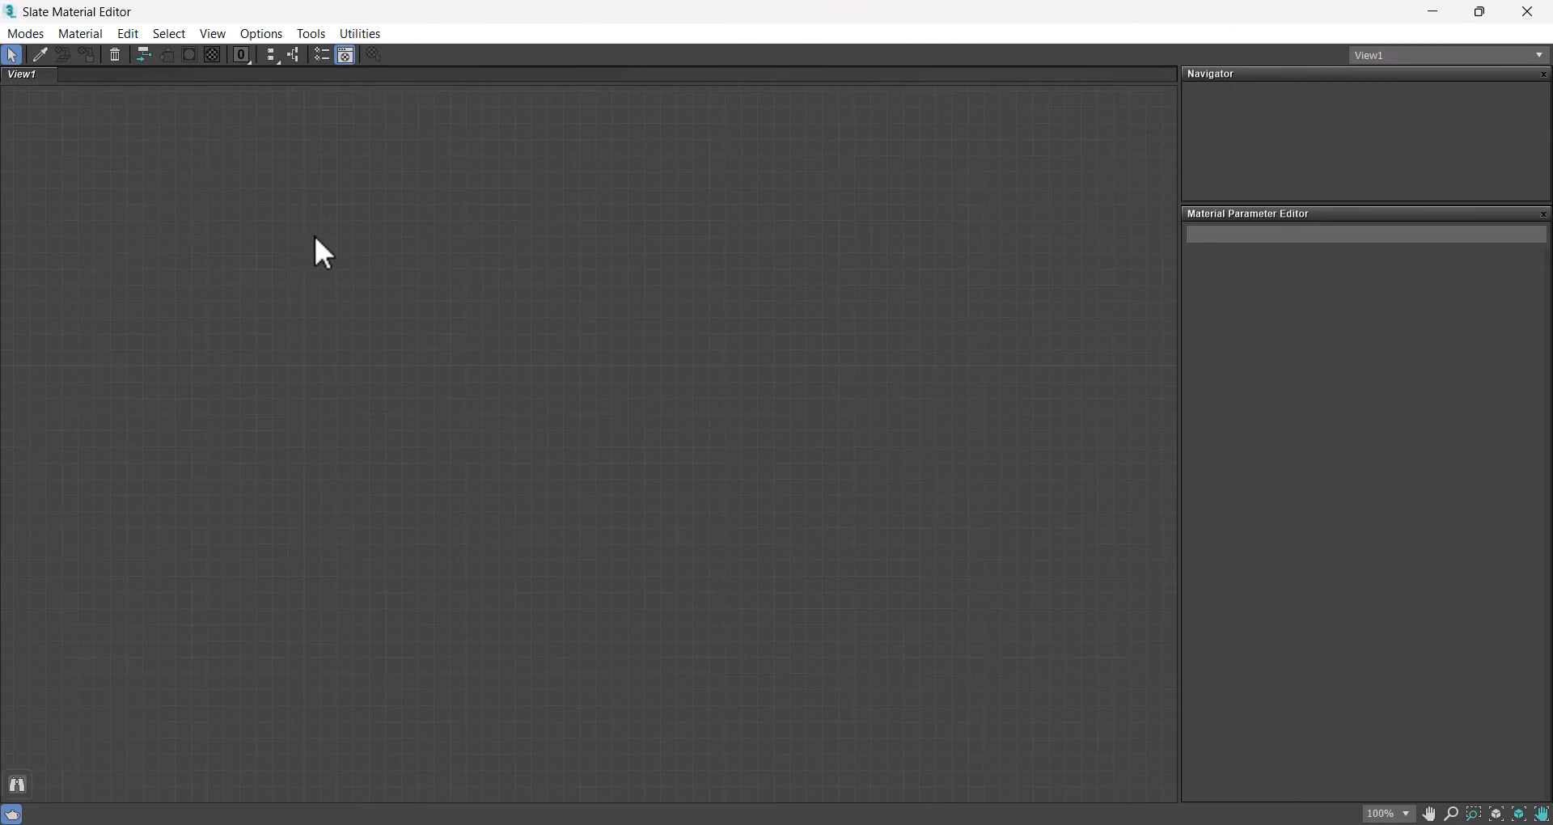
Step: Create a VRayMtl material node and show its preview swatch in the node view
right_click(304, 258)
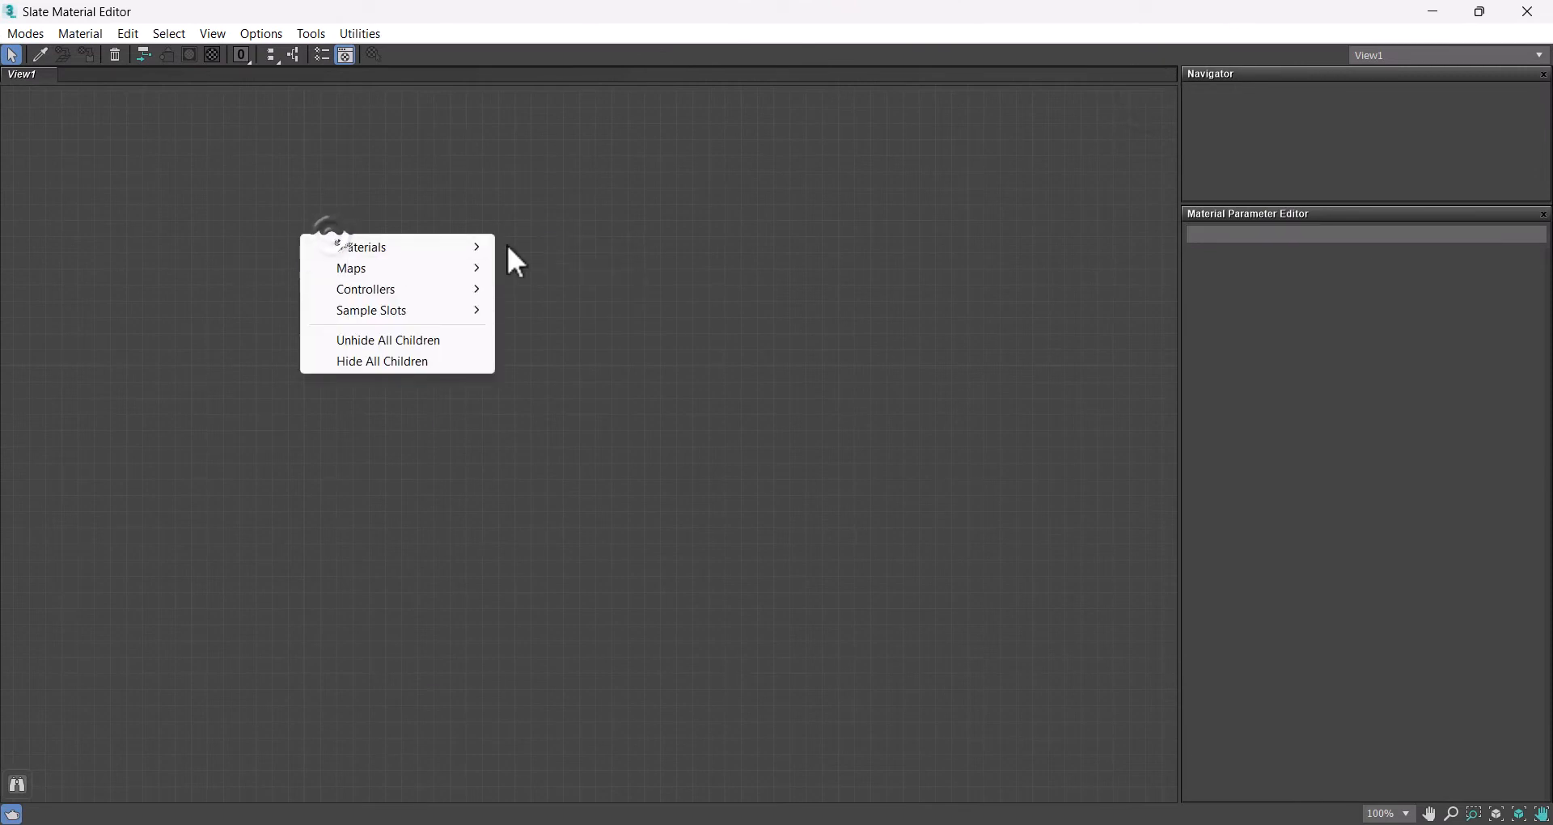
mouse_move(477, 244)
left_click(531, 229)
right_click(363, 245)
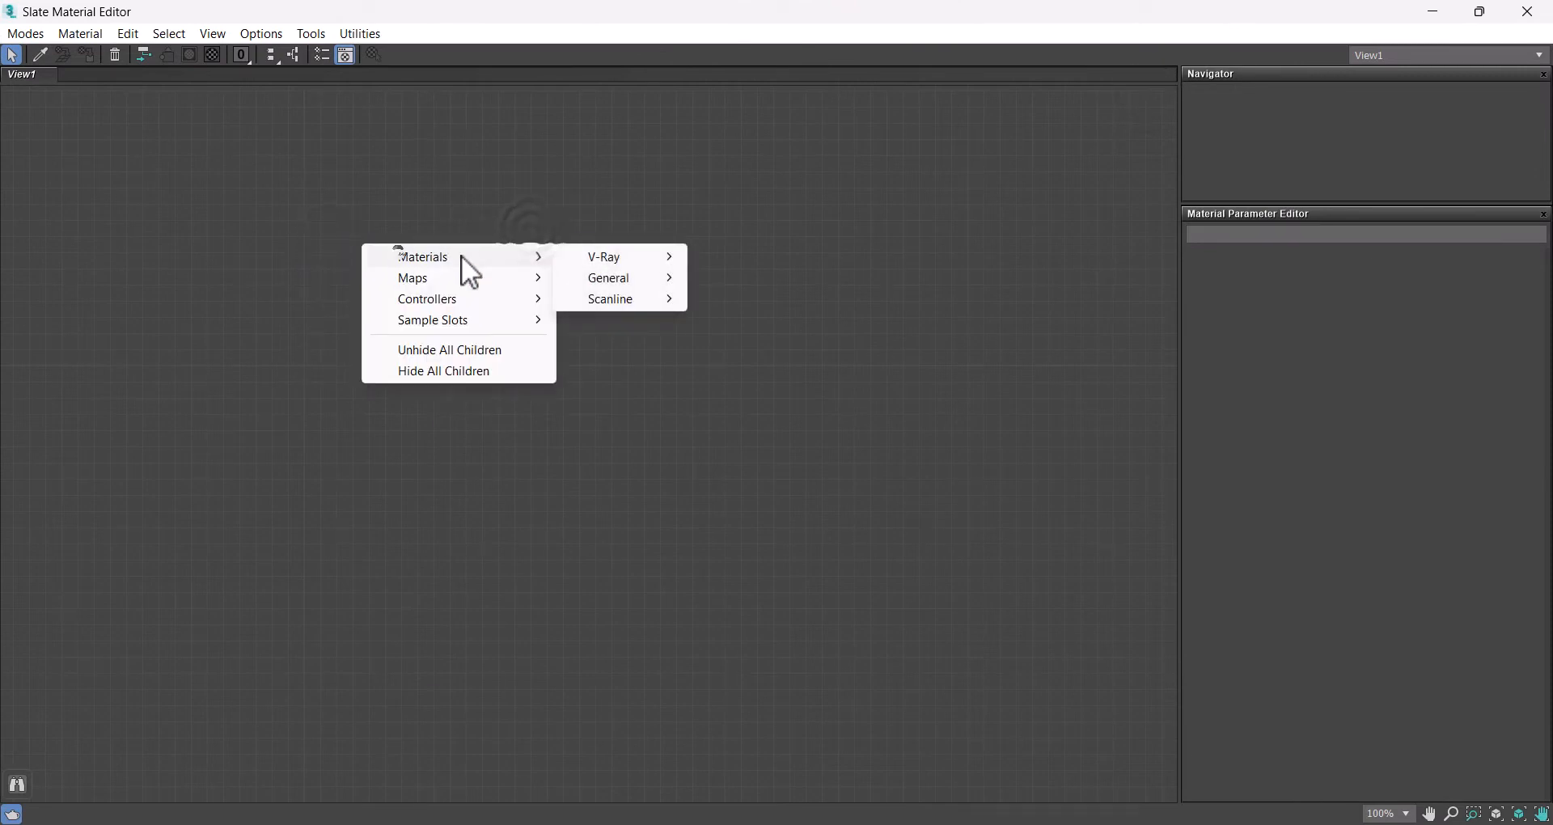
mouse_move(579, 256)
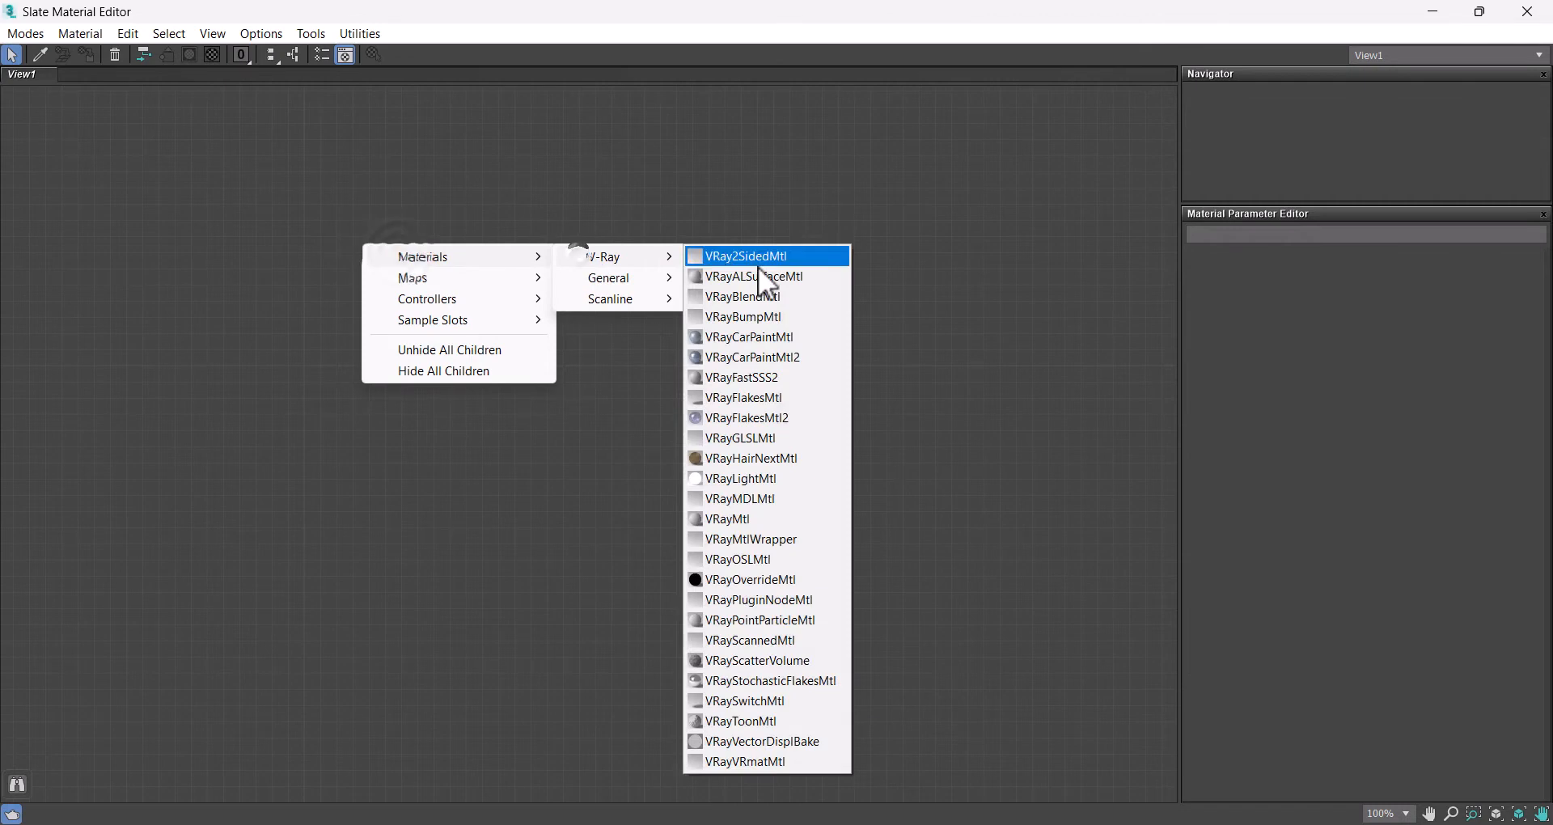
left_click(726, 518)
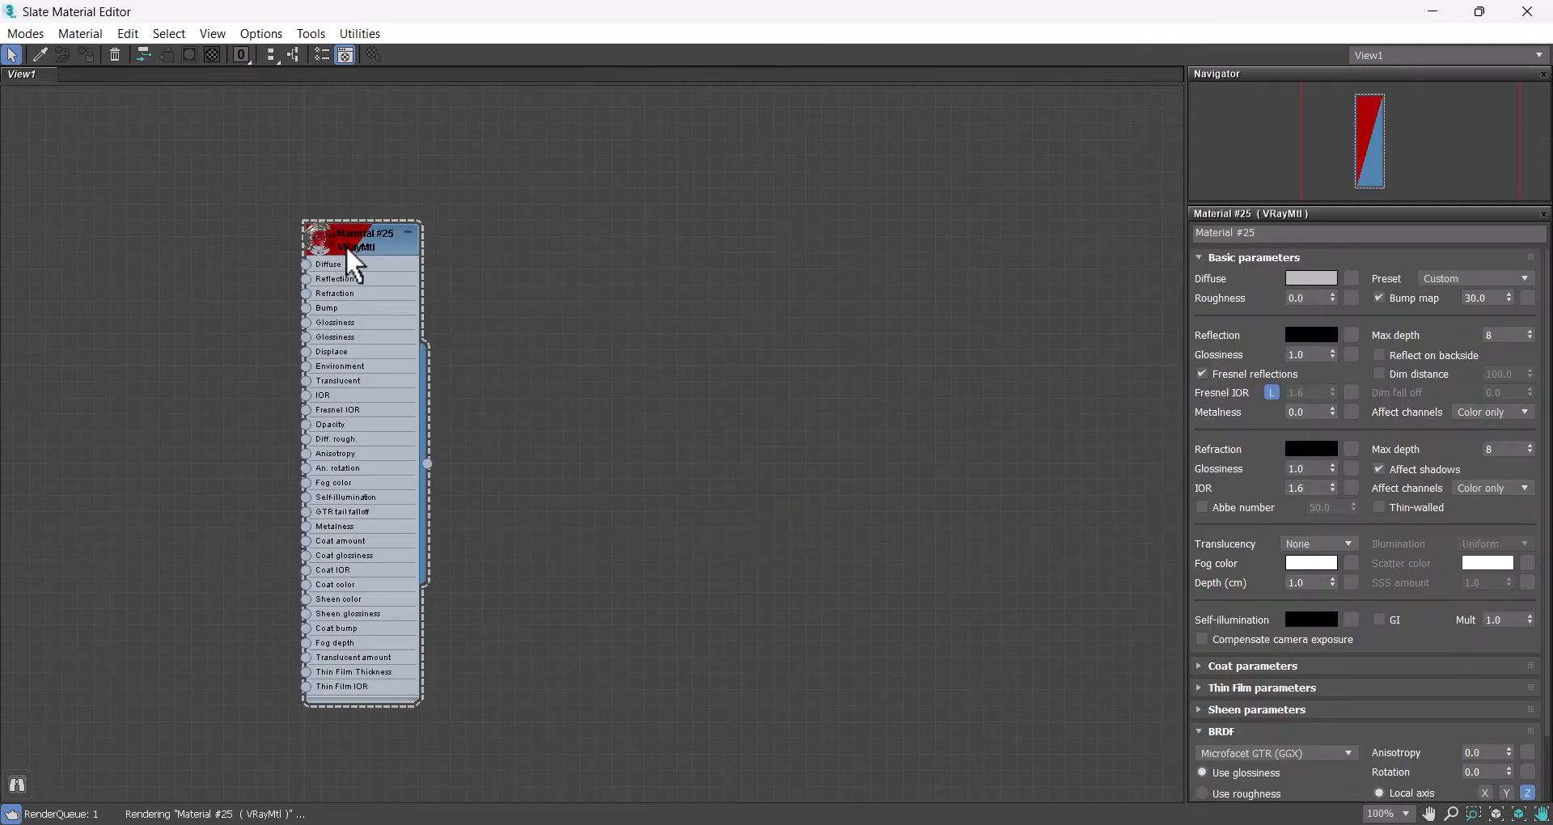
double_click(348, 251)
left_click_drag(356, 243, 479, 158)
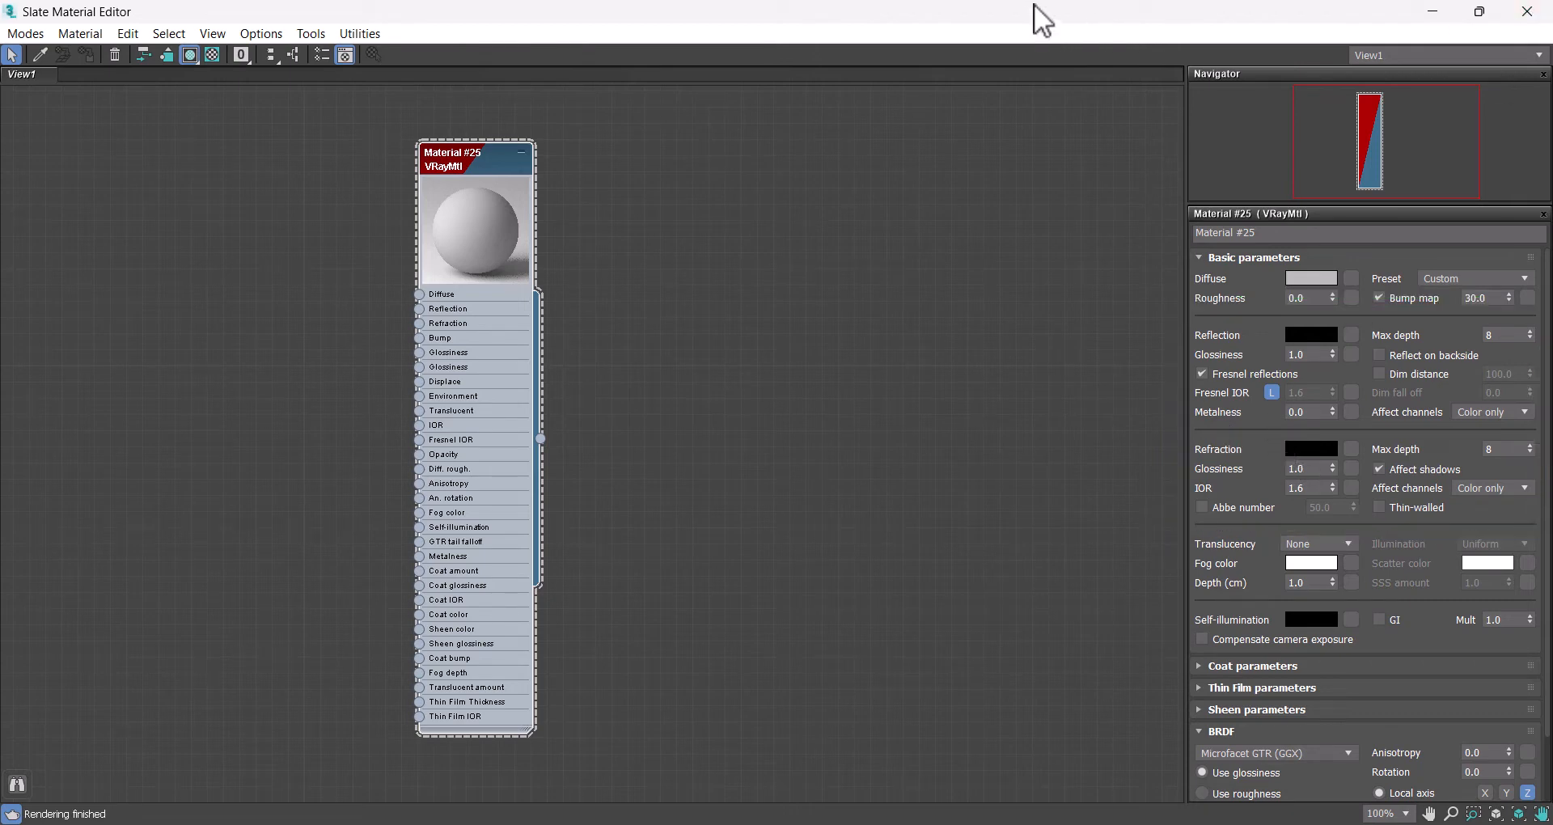
Step: Restore the editor window and rename the material ground
left_click_drag(1042, 18, 829, 211)
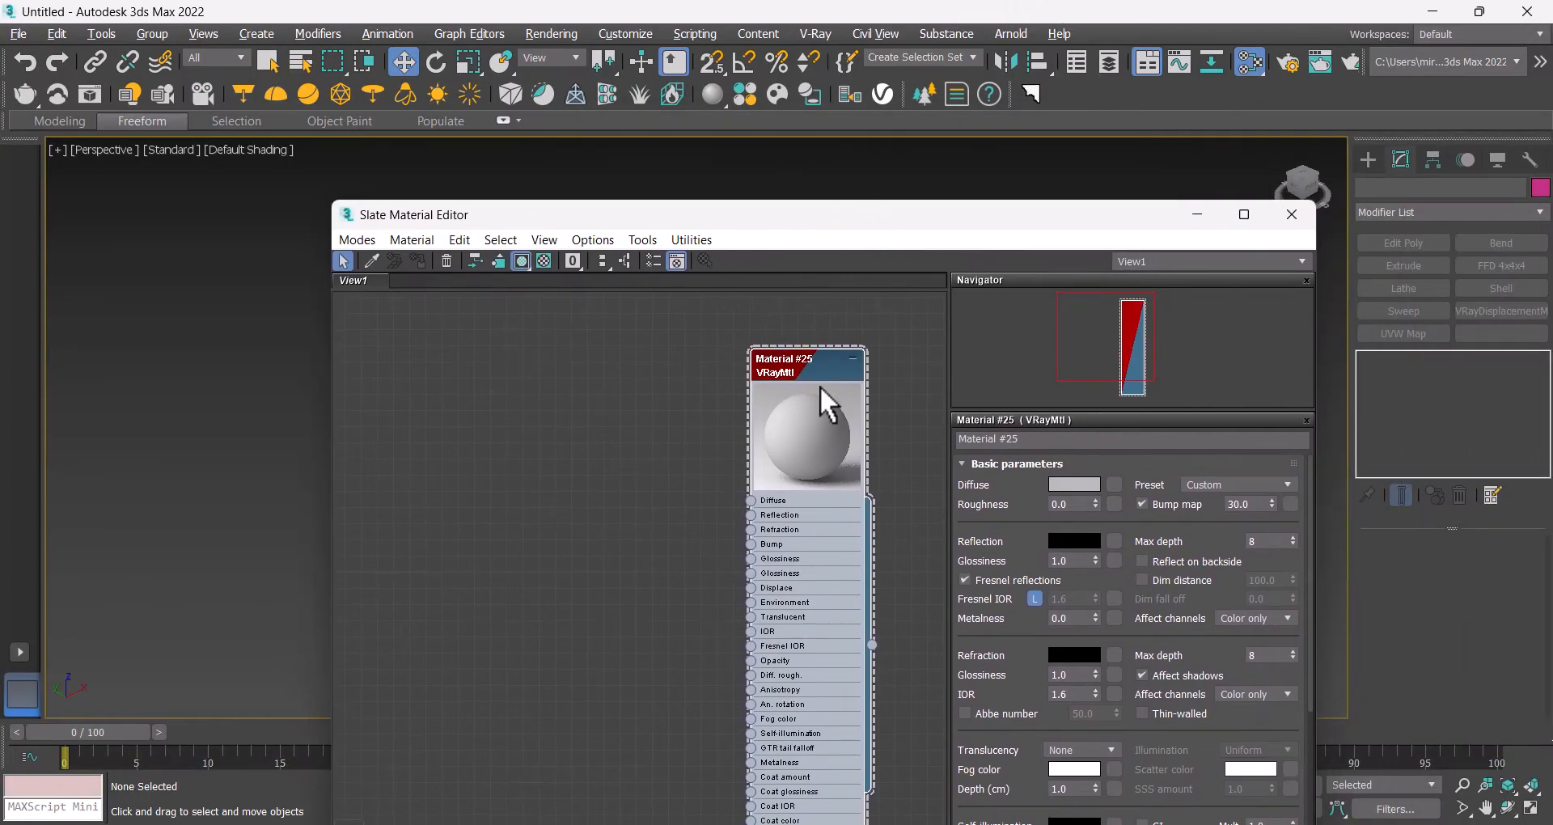
left_click_drag(764, 377, 589, 376)
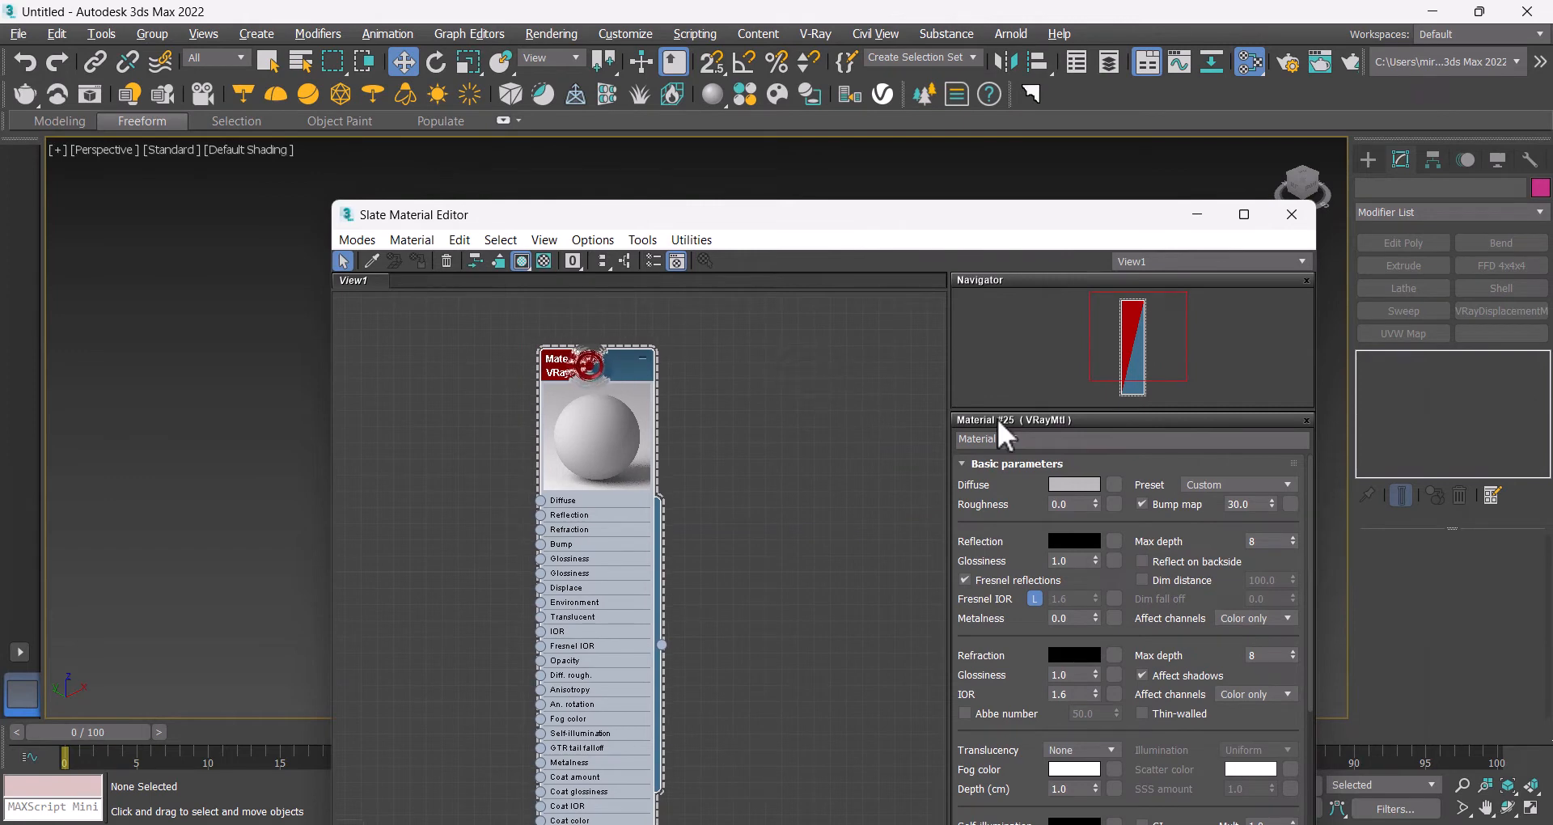
left_click_drag(1029, 438, 760, 435)
type("gro")
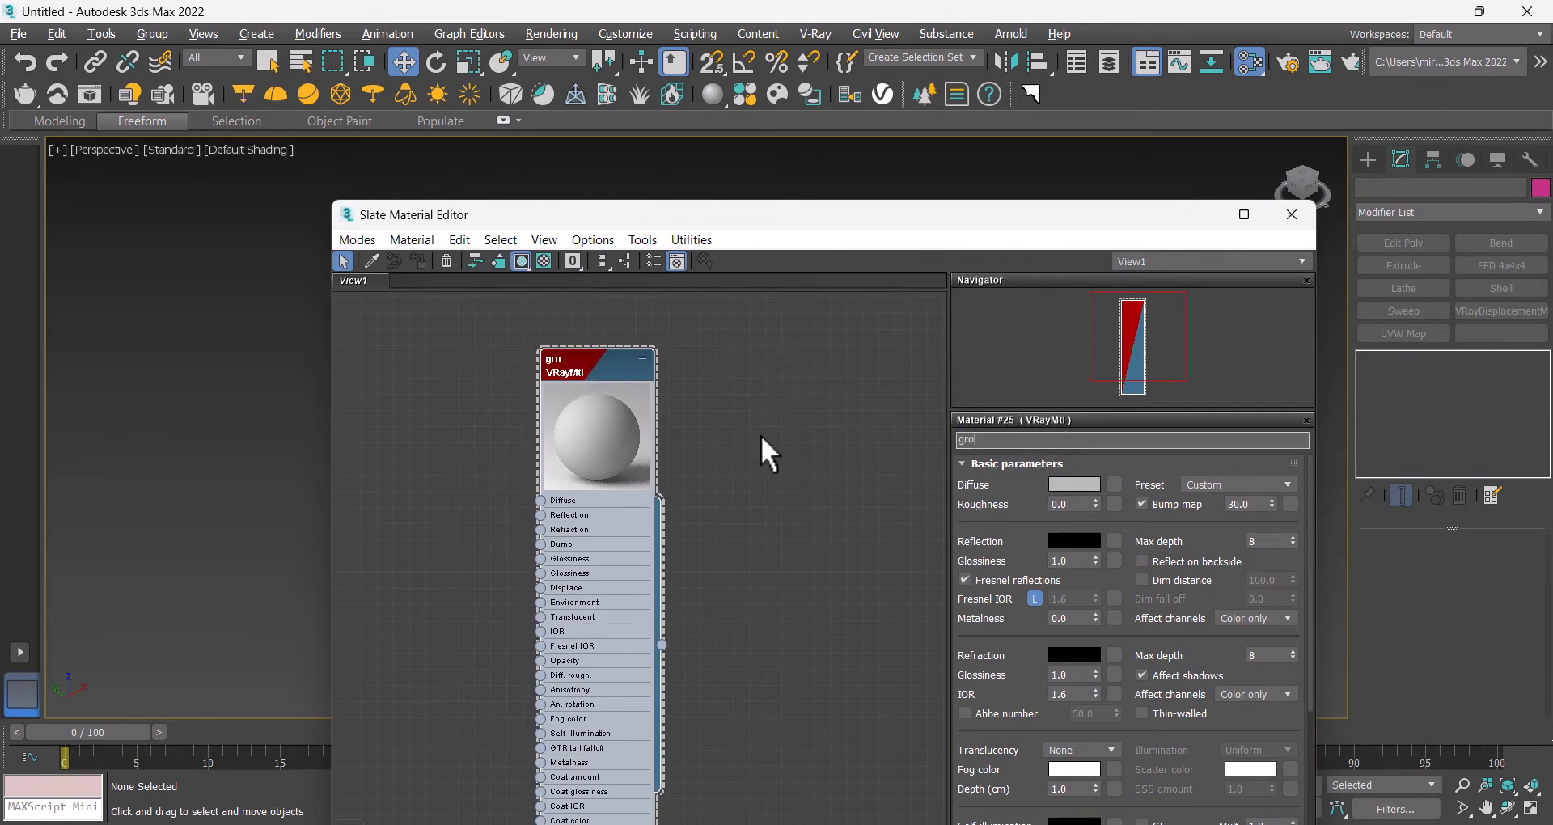
type("und")
Step: Copy the material node and rename the copy tou kn
left_click_drag(572, 360, 727, 355)
double_click(726, 355)
left_click_drag(1056, 440, 785, 441)
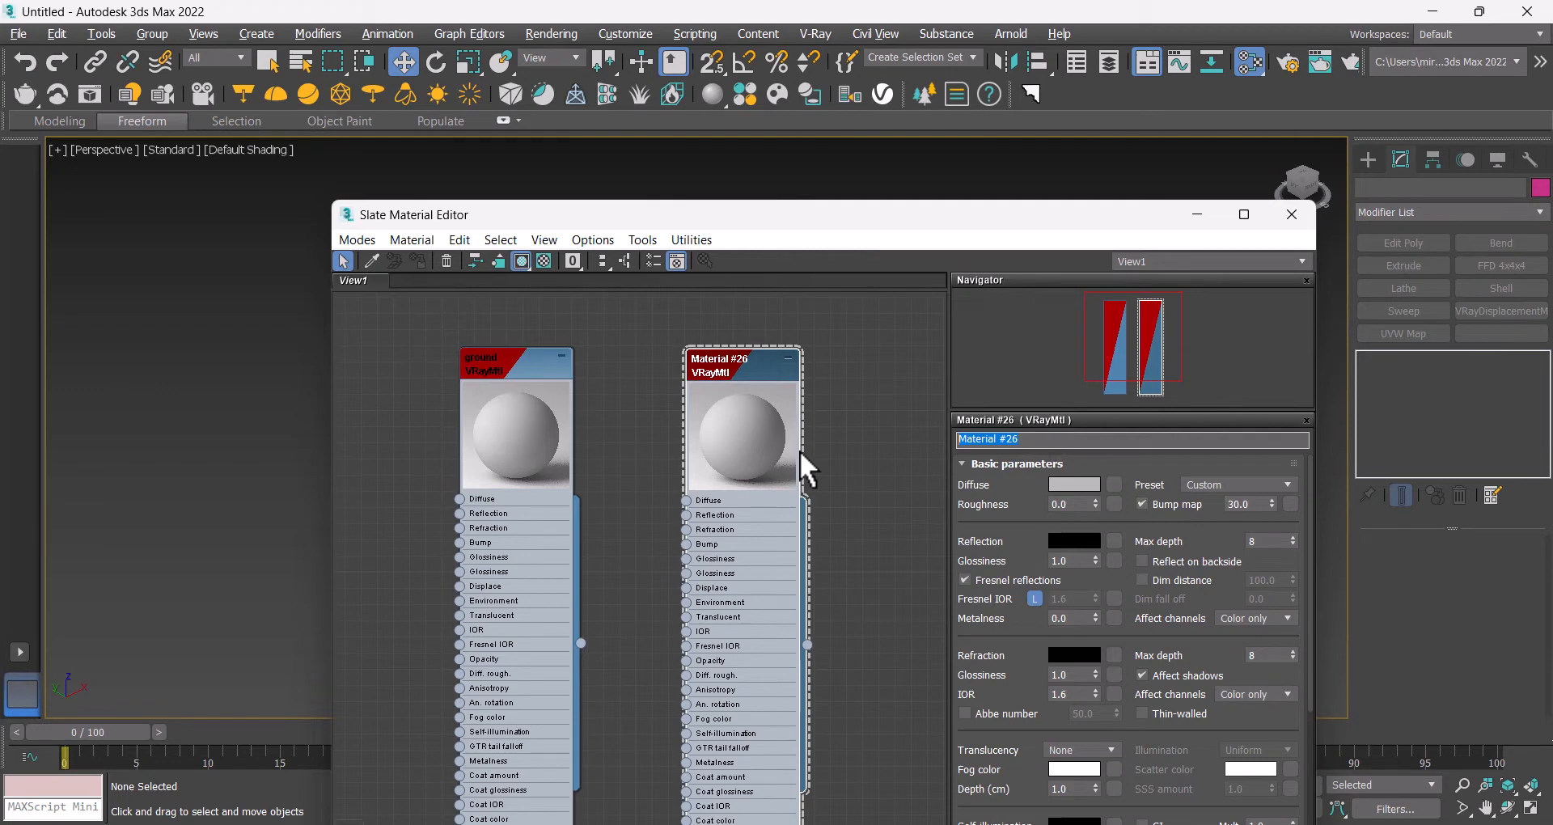
type("tou kn")
Step: Copy the tou kn node and rename the new material box
middle_click_drag(859, 444, 747, 453)
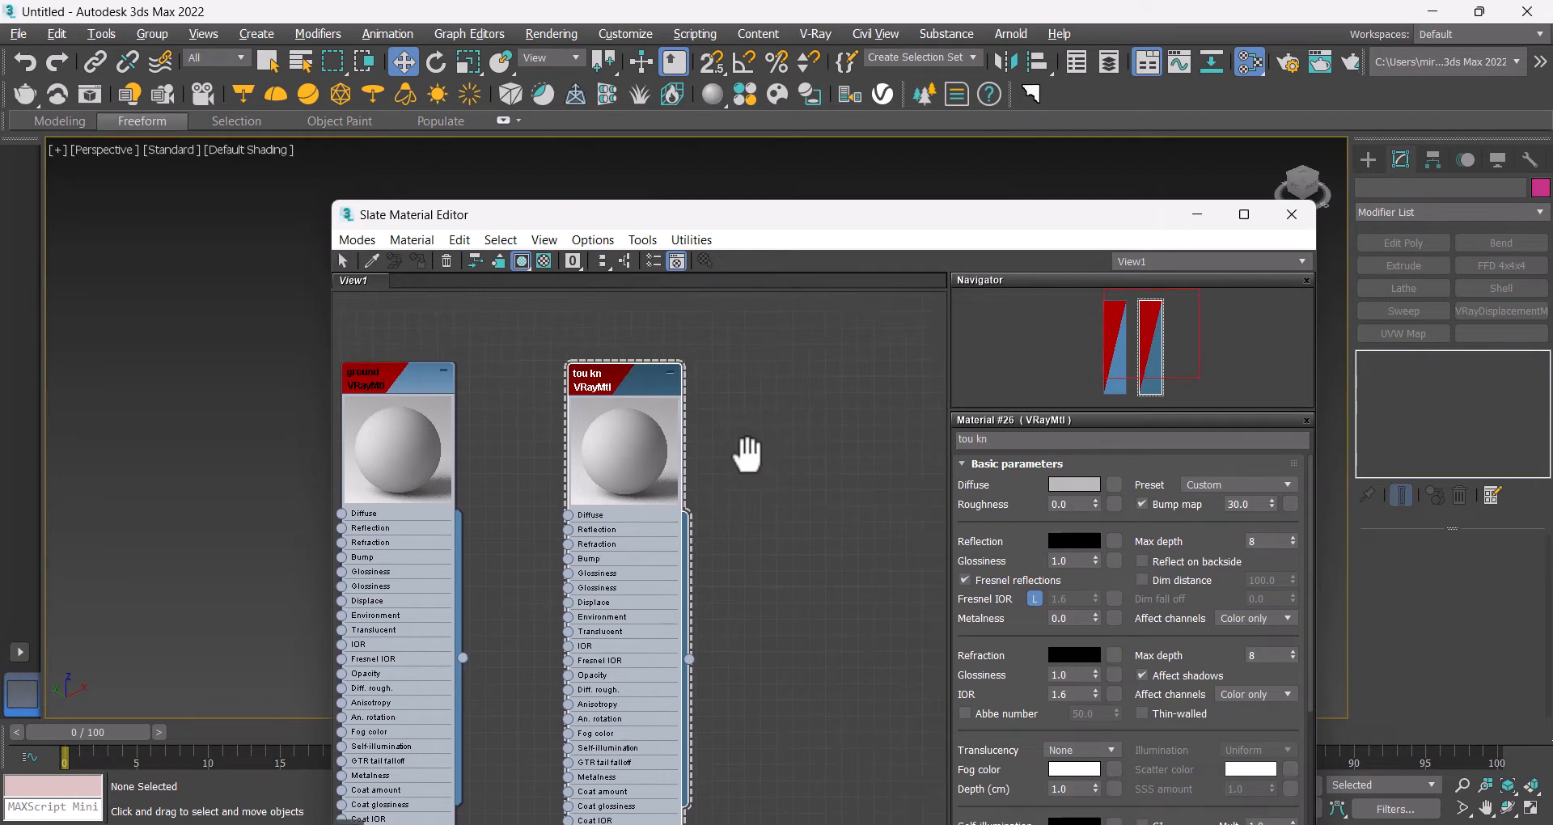
key("shift")
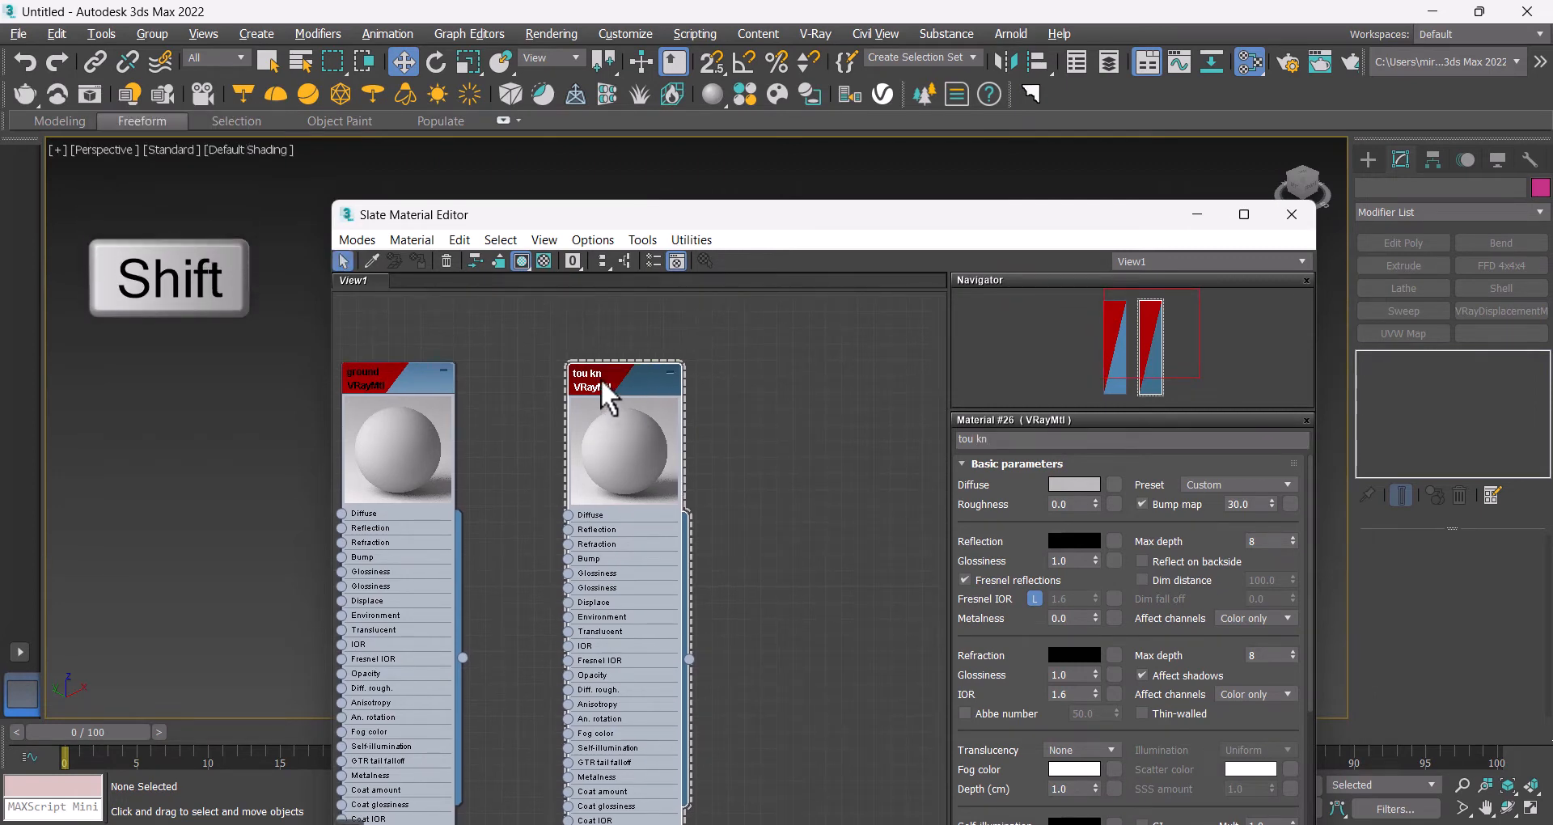
left_click_drag(599, 377, 778, 374, "shift")
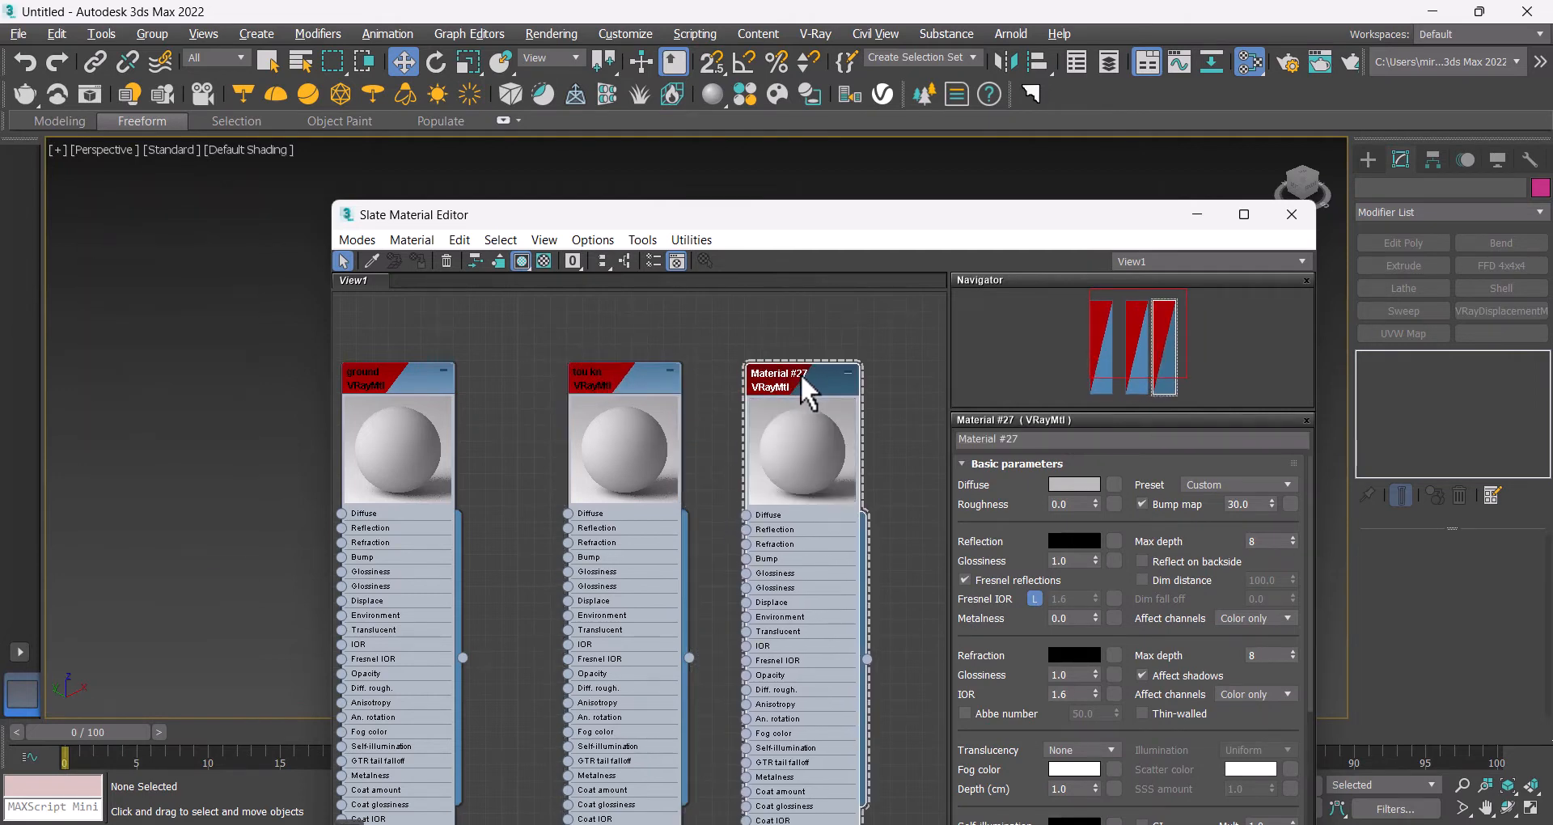
left_click(1054, 440)
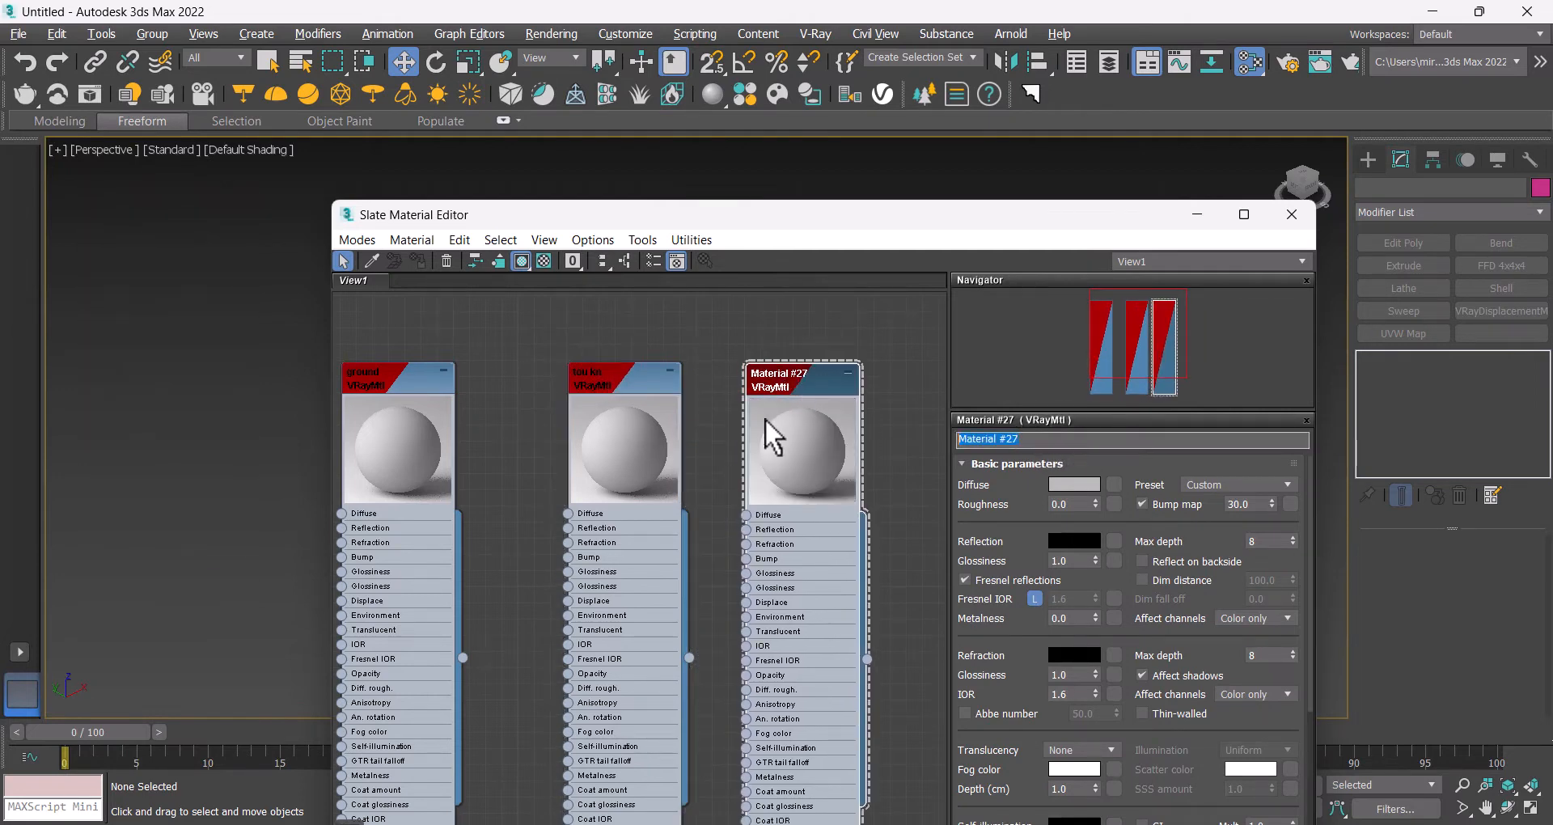
type("box")
Step: Copy another material node and rename it teapot
scroll(756, 429, "down", 3)
left_click_drag(683, 390, 804, 381, "shift")
left_click(1046, 439)
type("teapot")
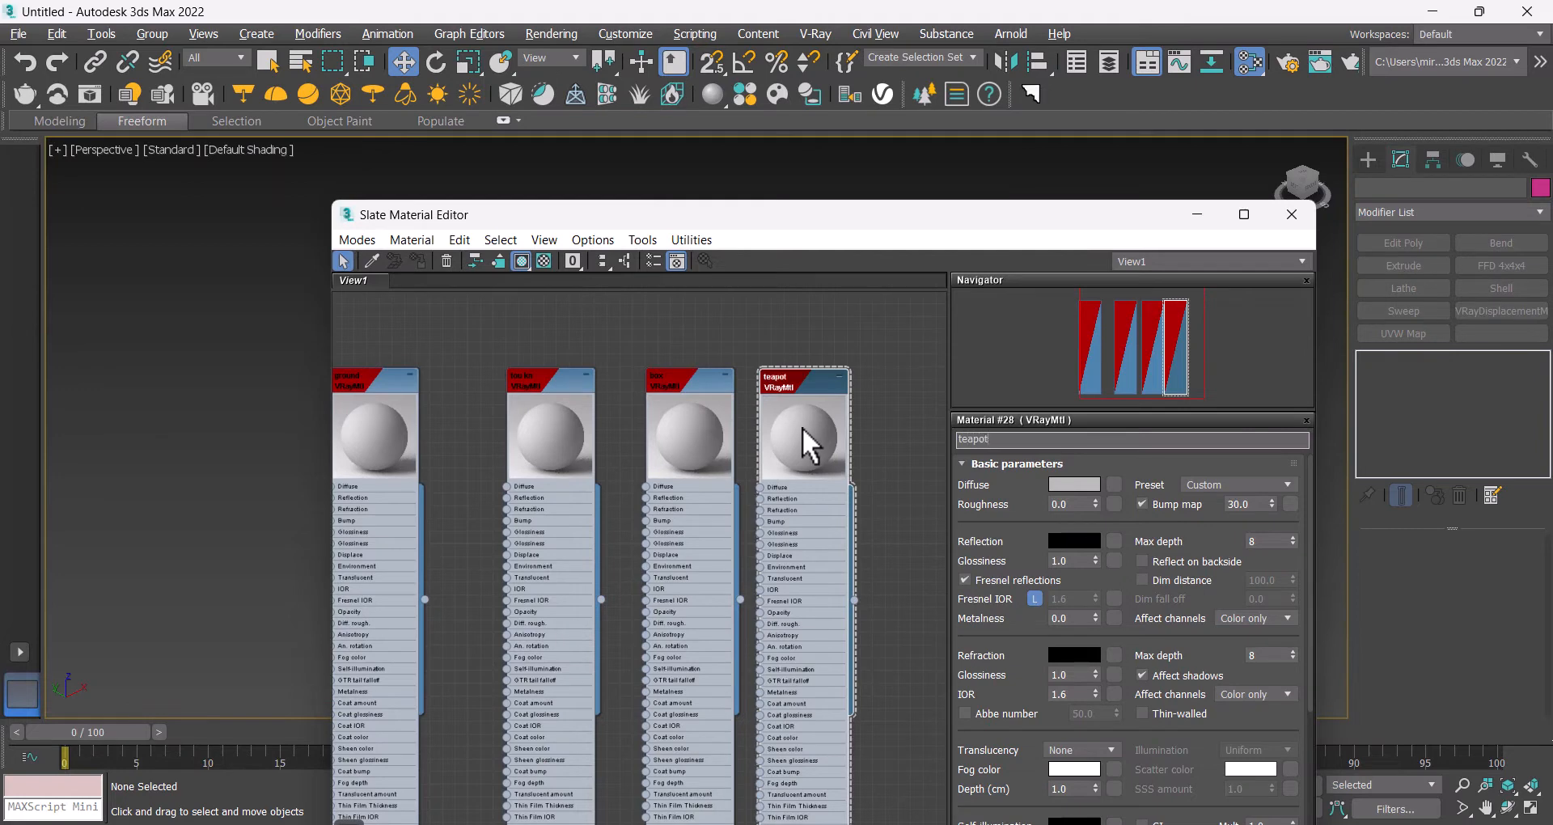
key("Return")
Step: Copy the teapot node and rename the new material cyl
middle_click_drag(895, 478, 658, 482)
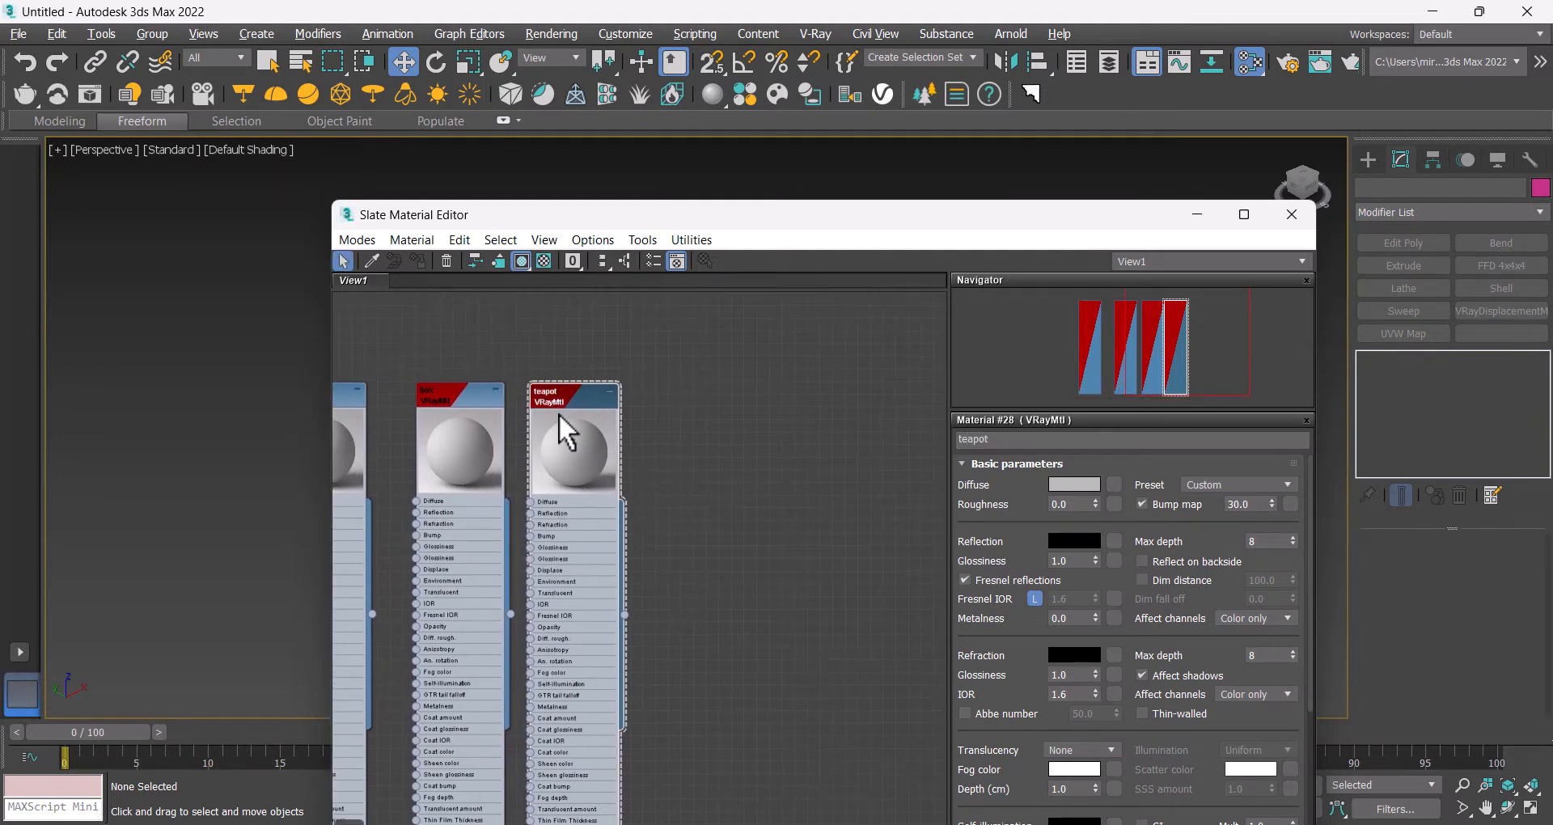
left_click_drag(560, 415, 748, 414, "shift")
left_click(1037, 440)
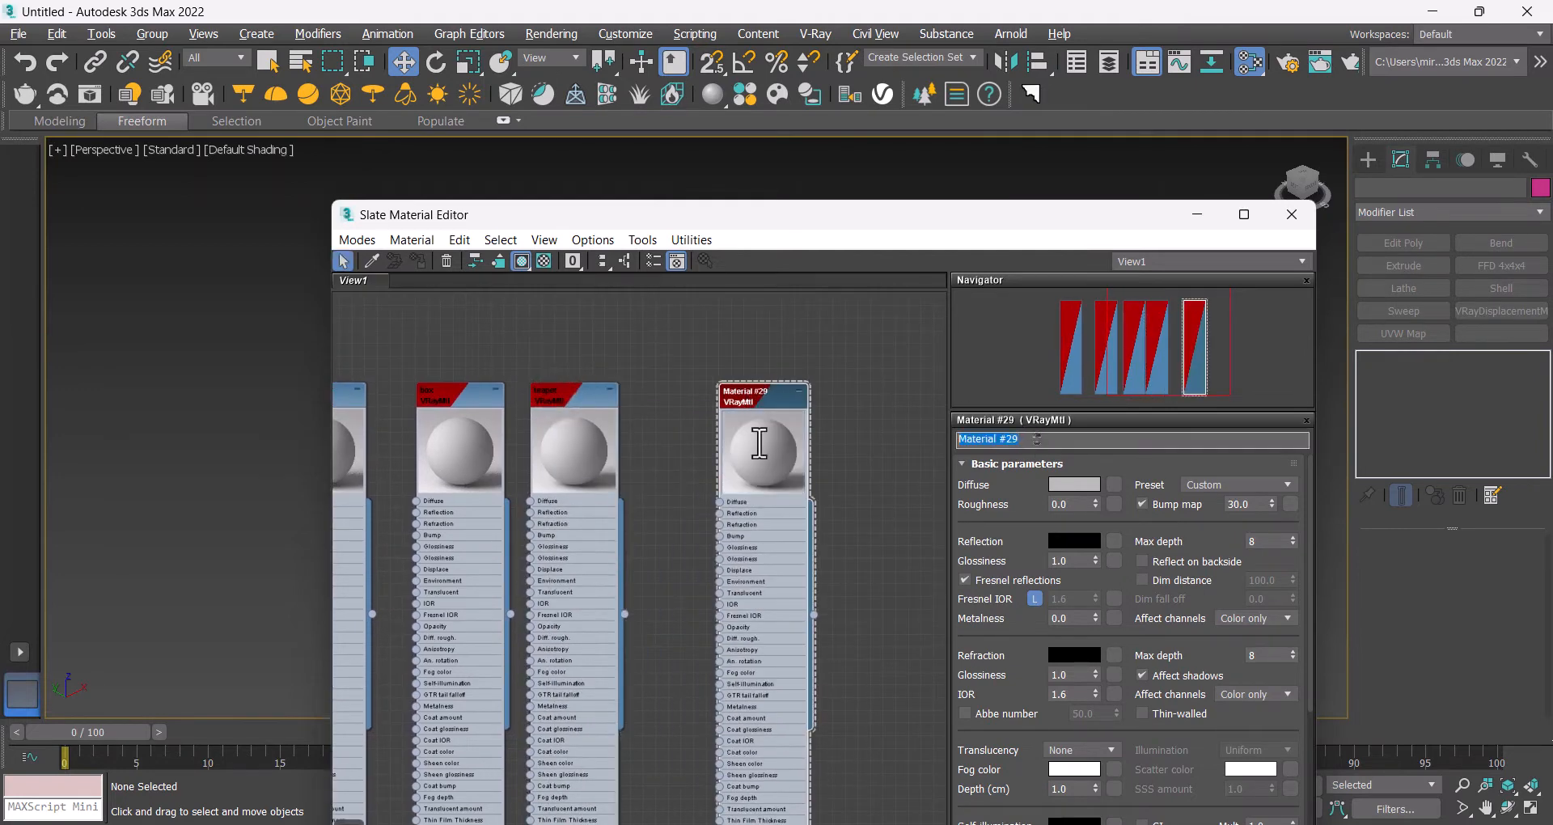
type("cyl")
Step: Select the cylinder in the scene and assign the cyl material to it
scroll(711, 363, "down", 1)
middle_click_drag(728, 357, 769, 401)
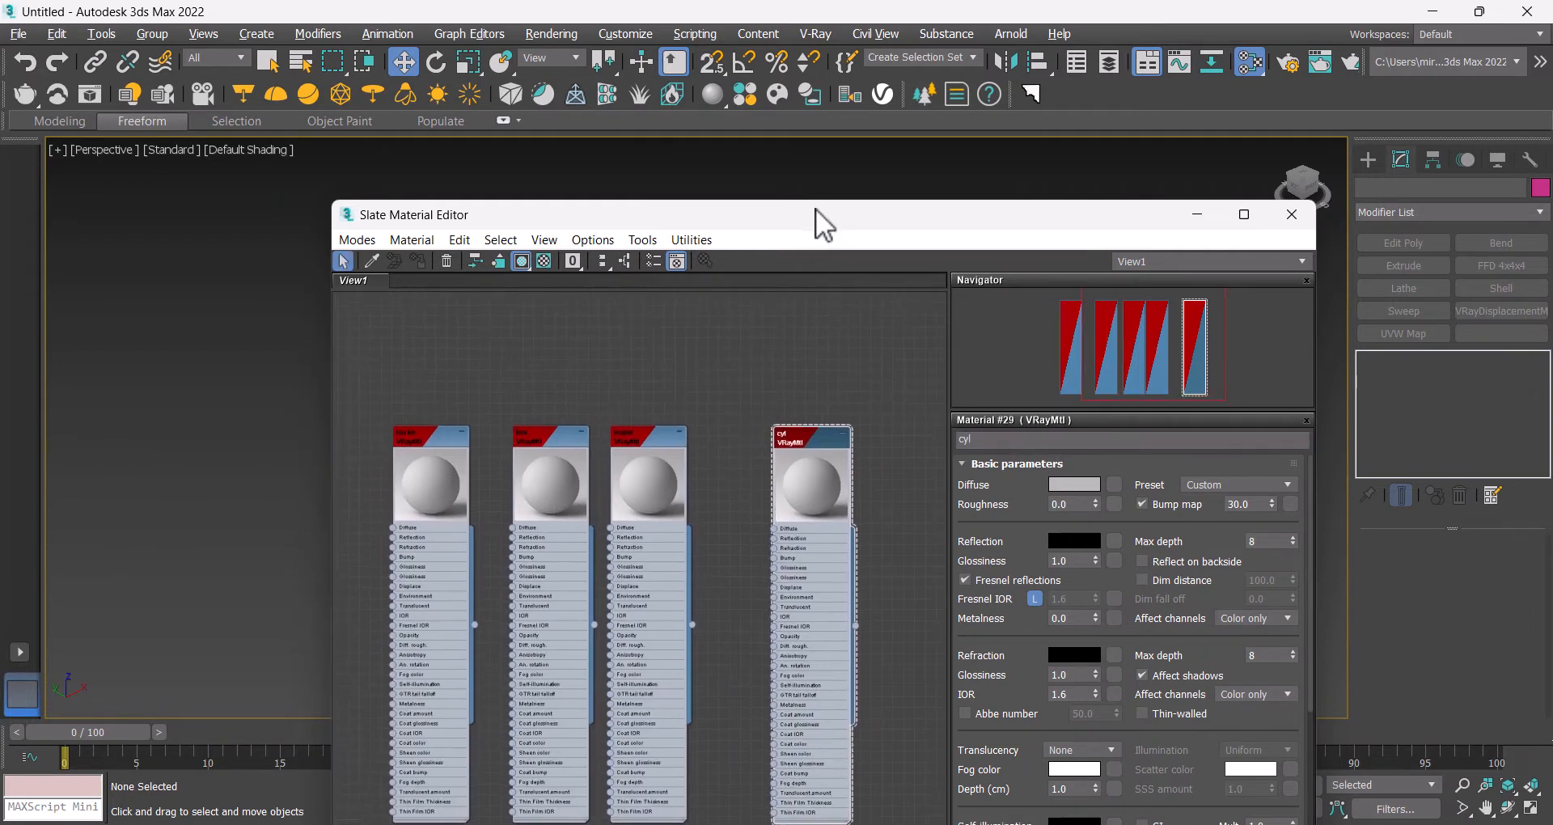
left_click_drag(816, 207, 759, 395)
left_click(662, 340)
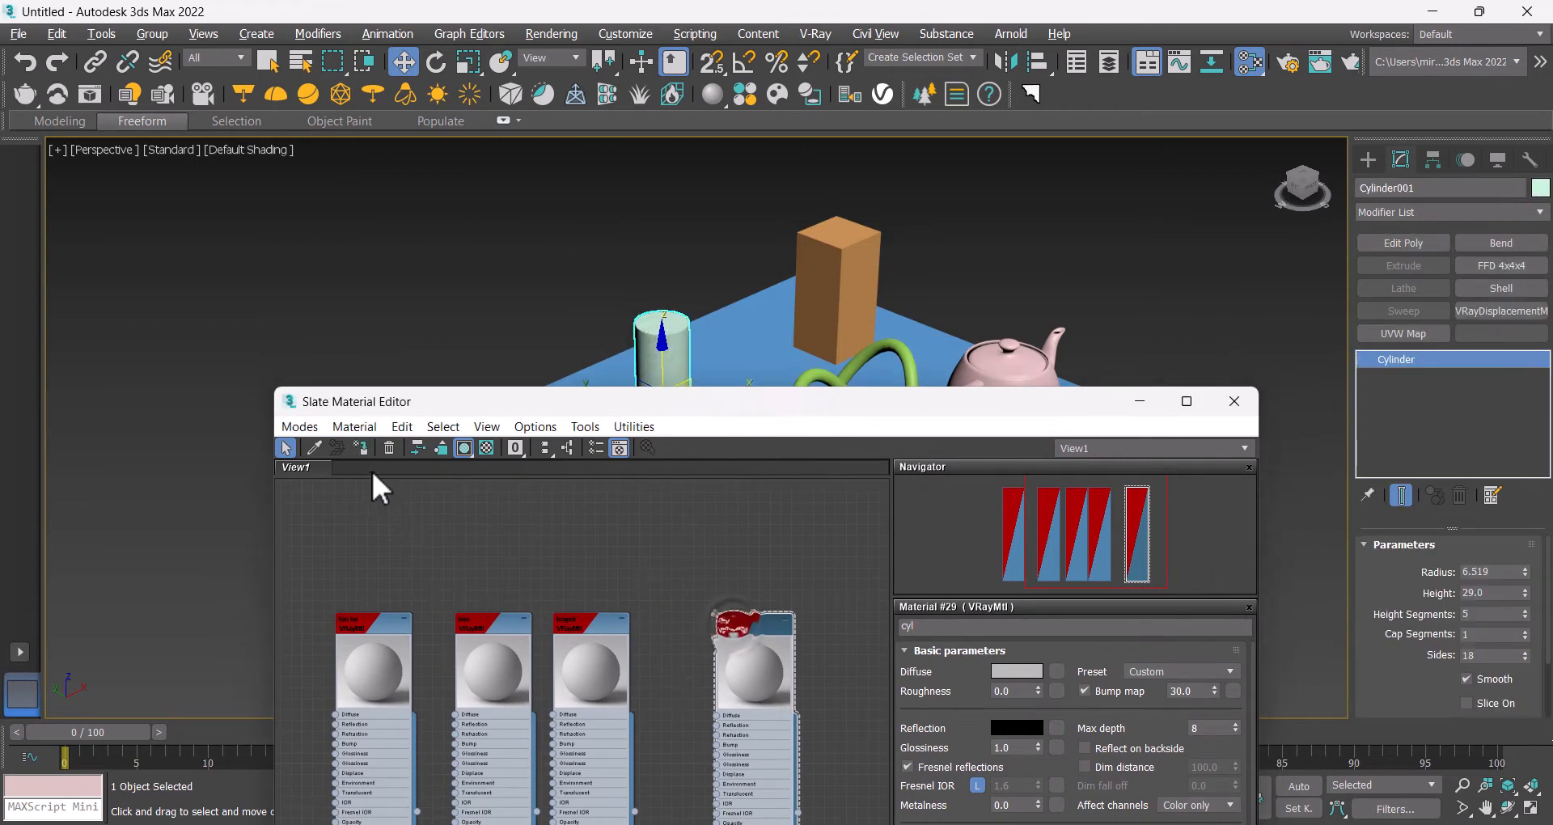
left_click(361, 448)
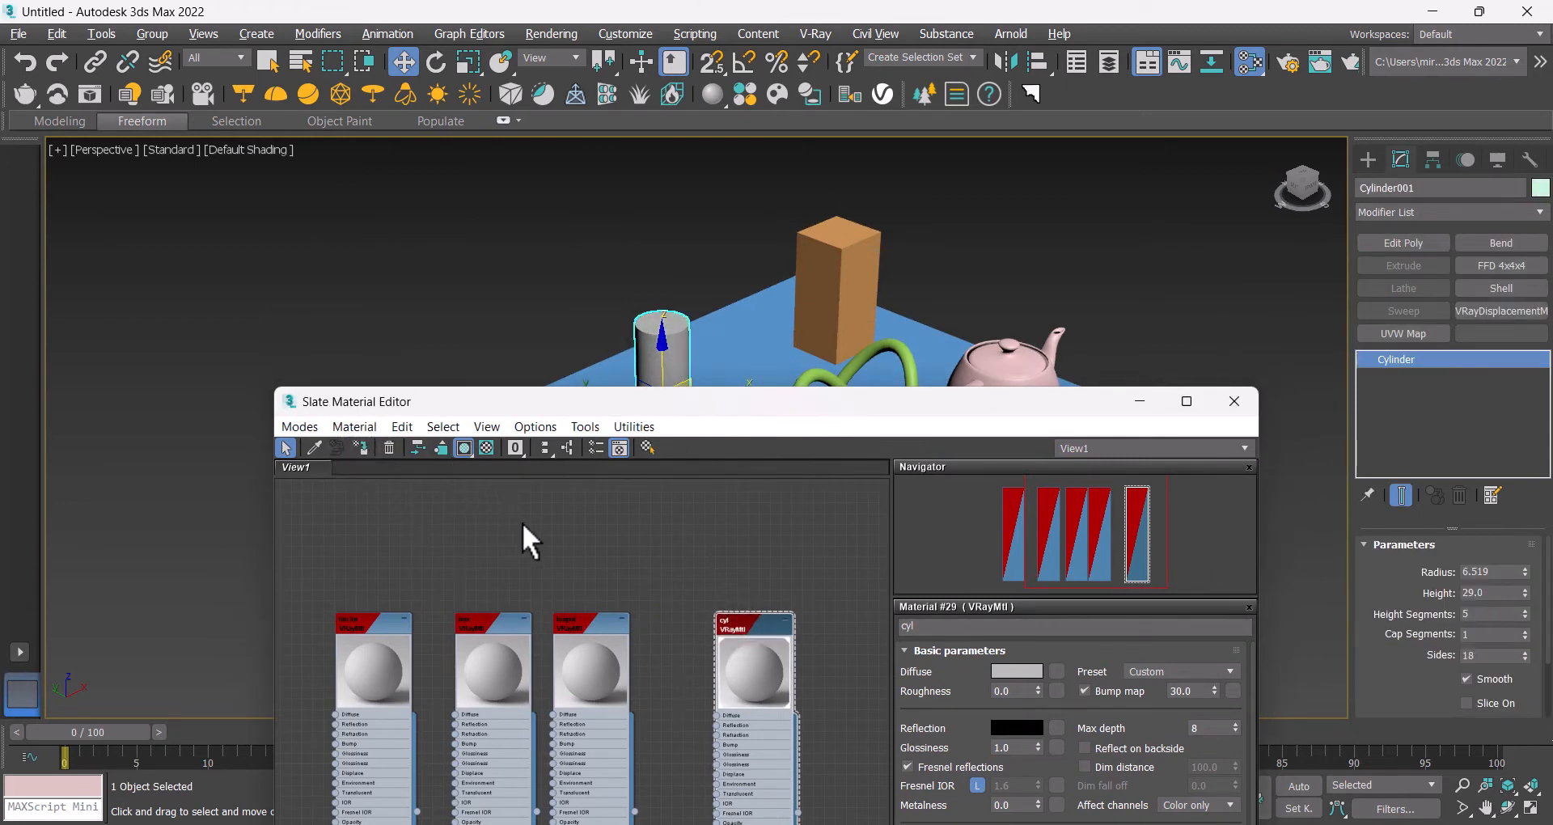
Step: Assign the teapot material to the teapot in the scene
left_click(568, 625)
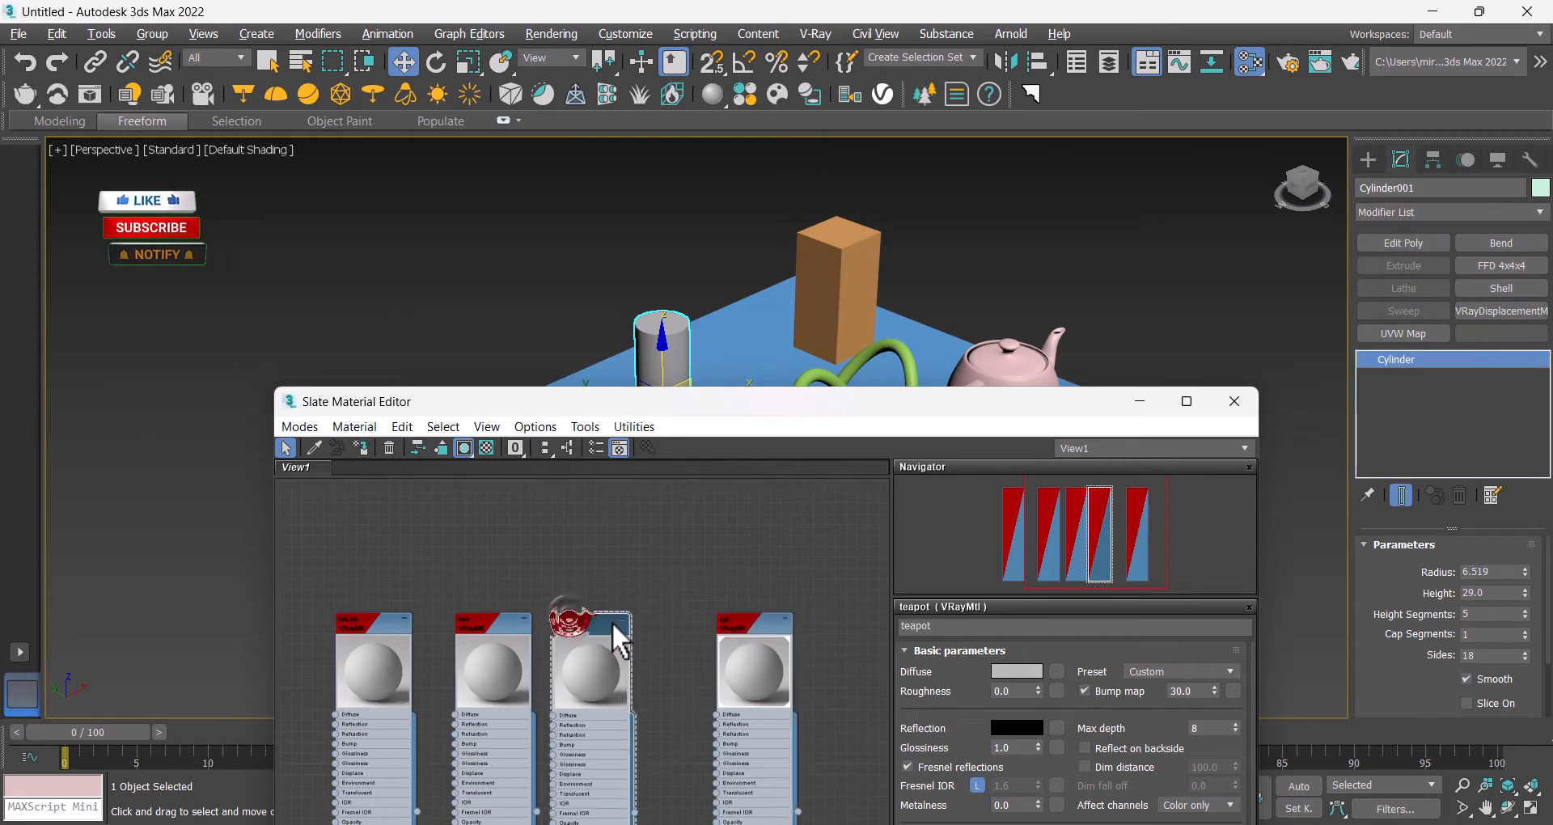
left_click(1003, 366)
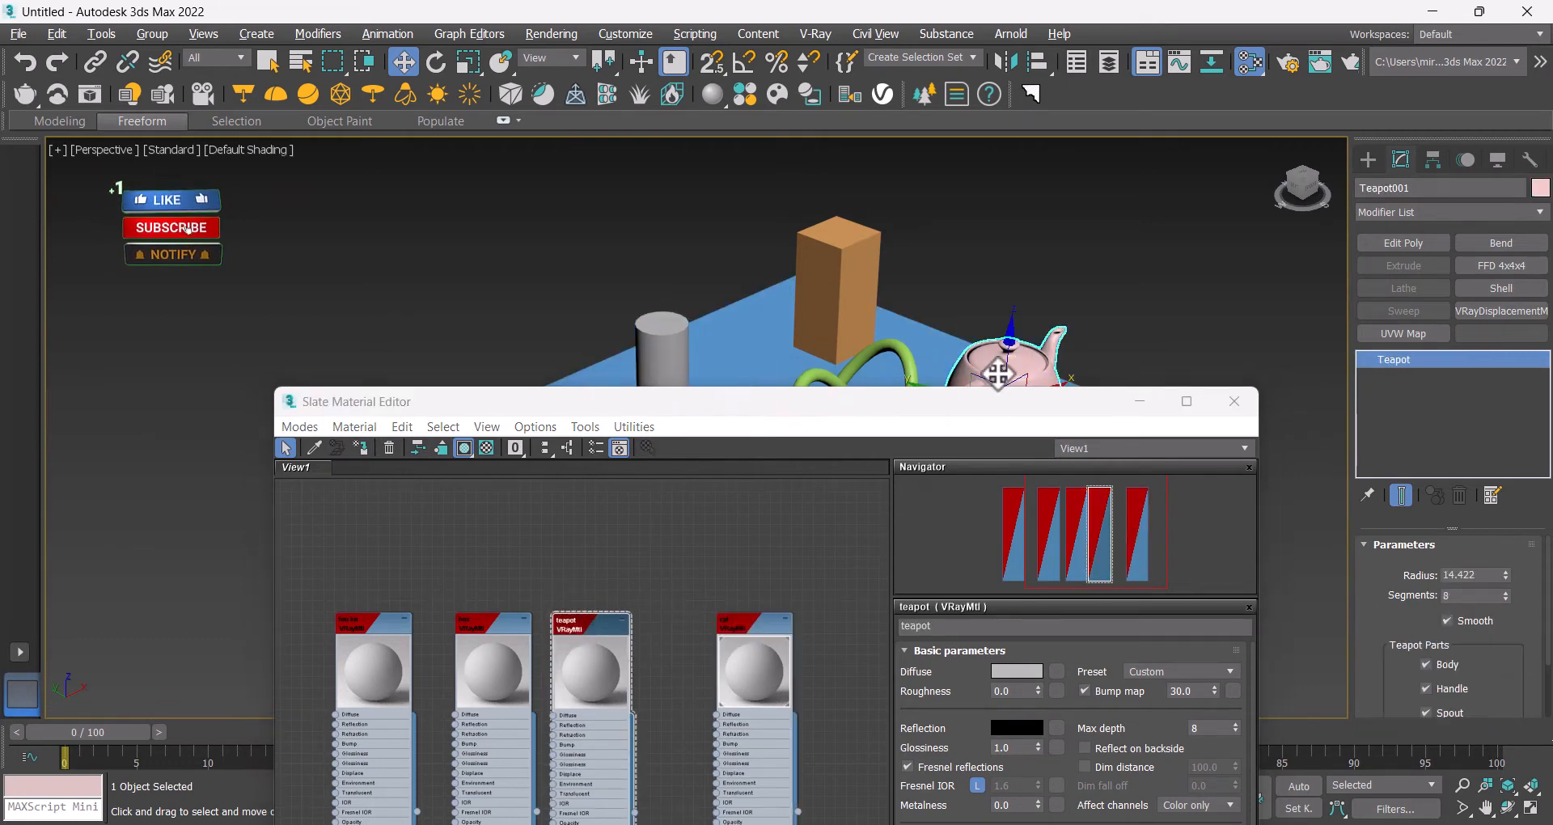
left_click(364, 445)
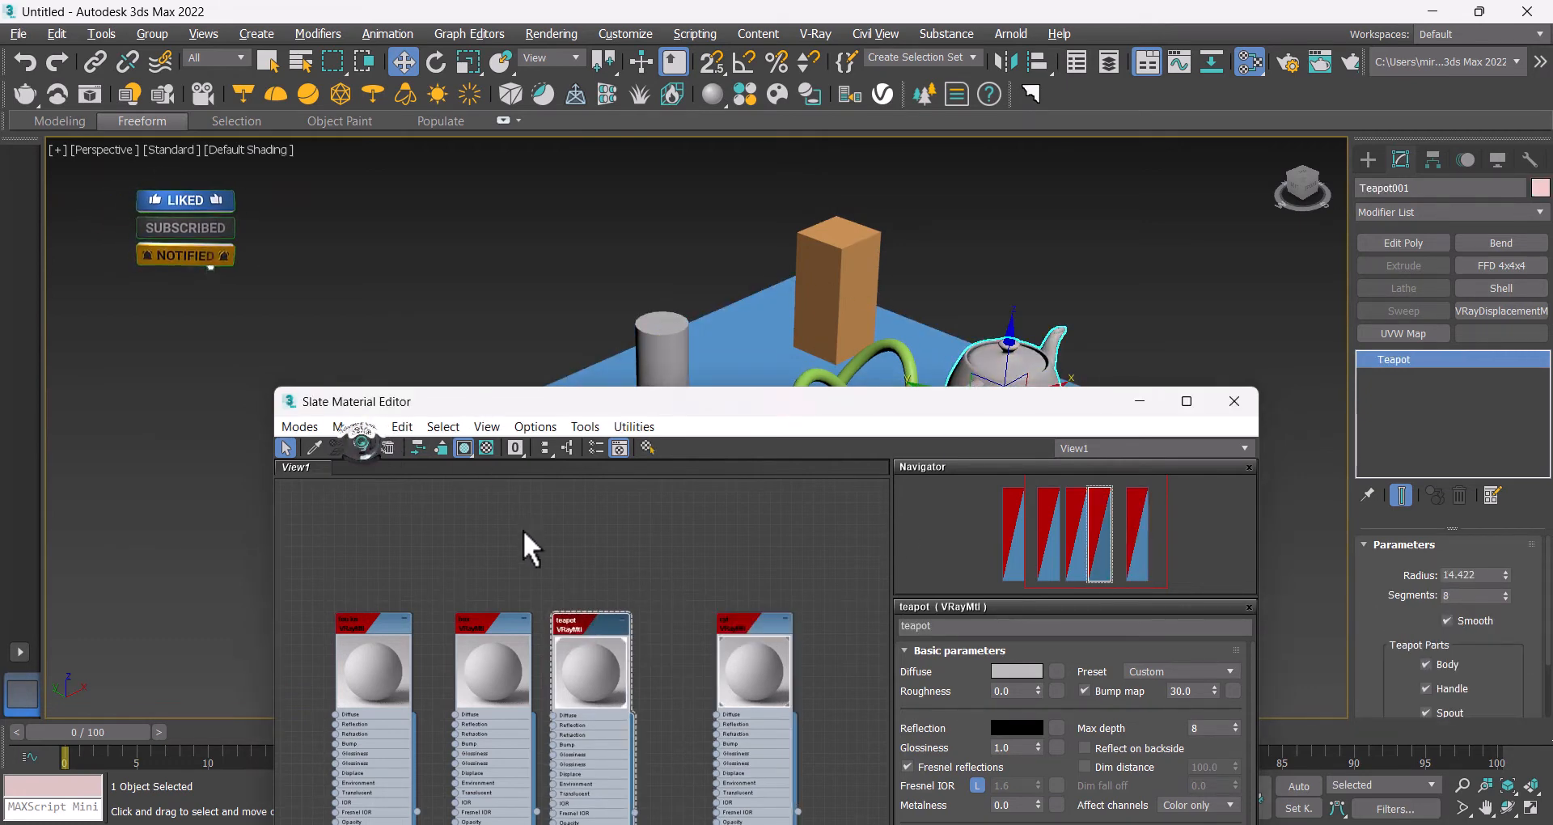
Step: Select the box in the scene and assign the box material to it
left_click(843, 236)
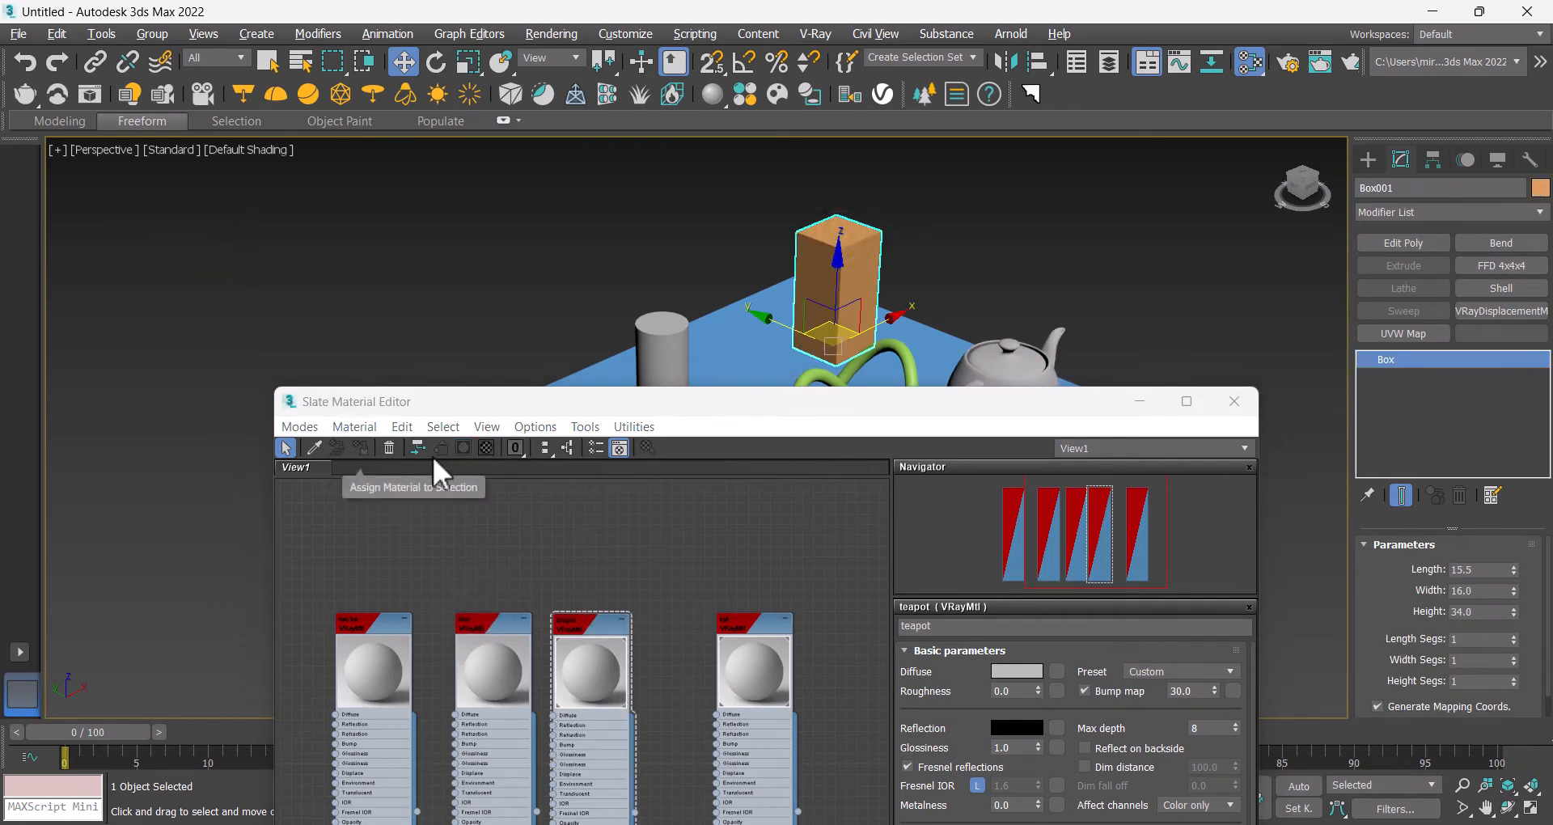
left_click(483, 623)
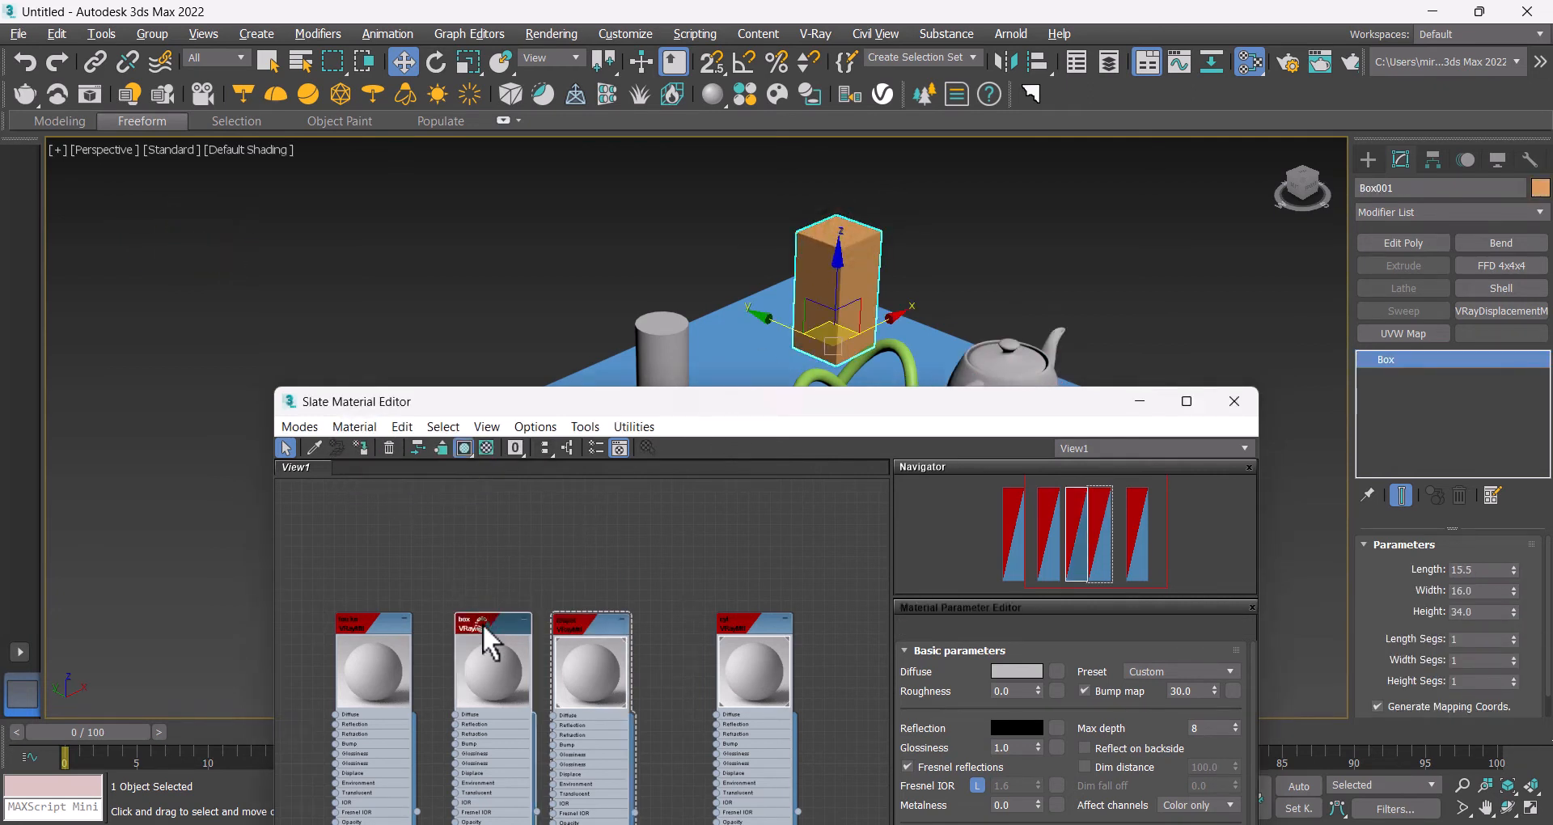
left_click(361, 447)
Step: Assign the tou kn material to the torus knot
left_click(371, 628)
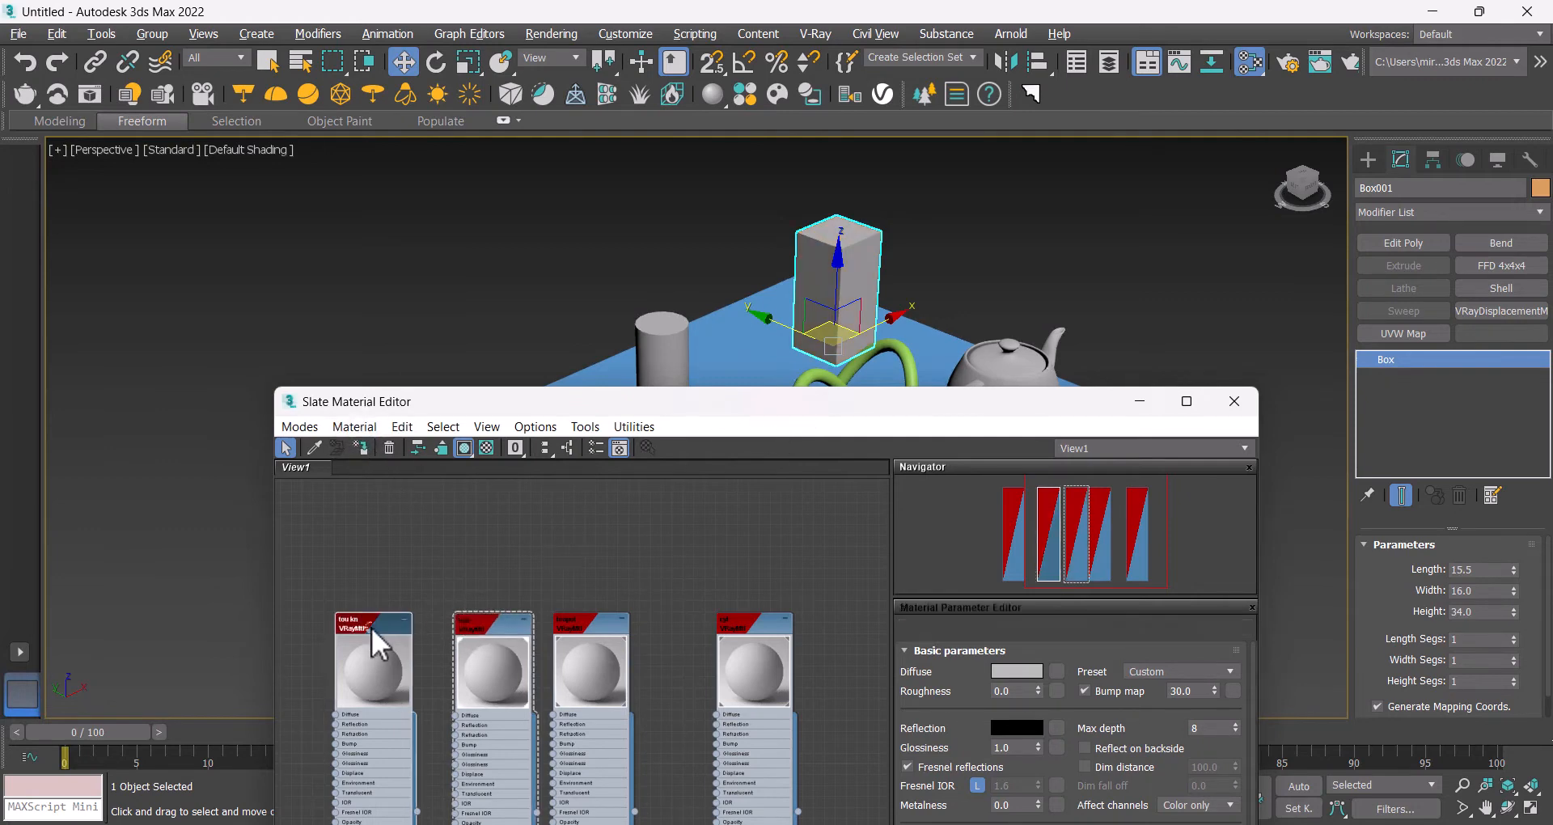
left_click(902, 361)
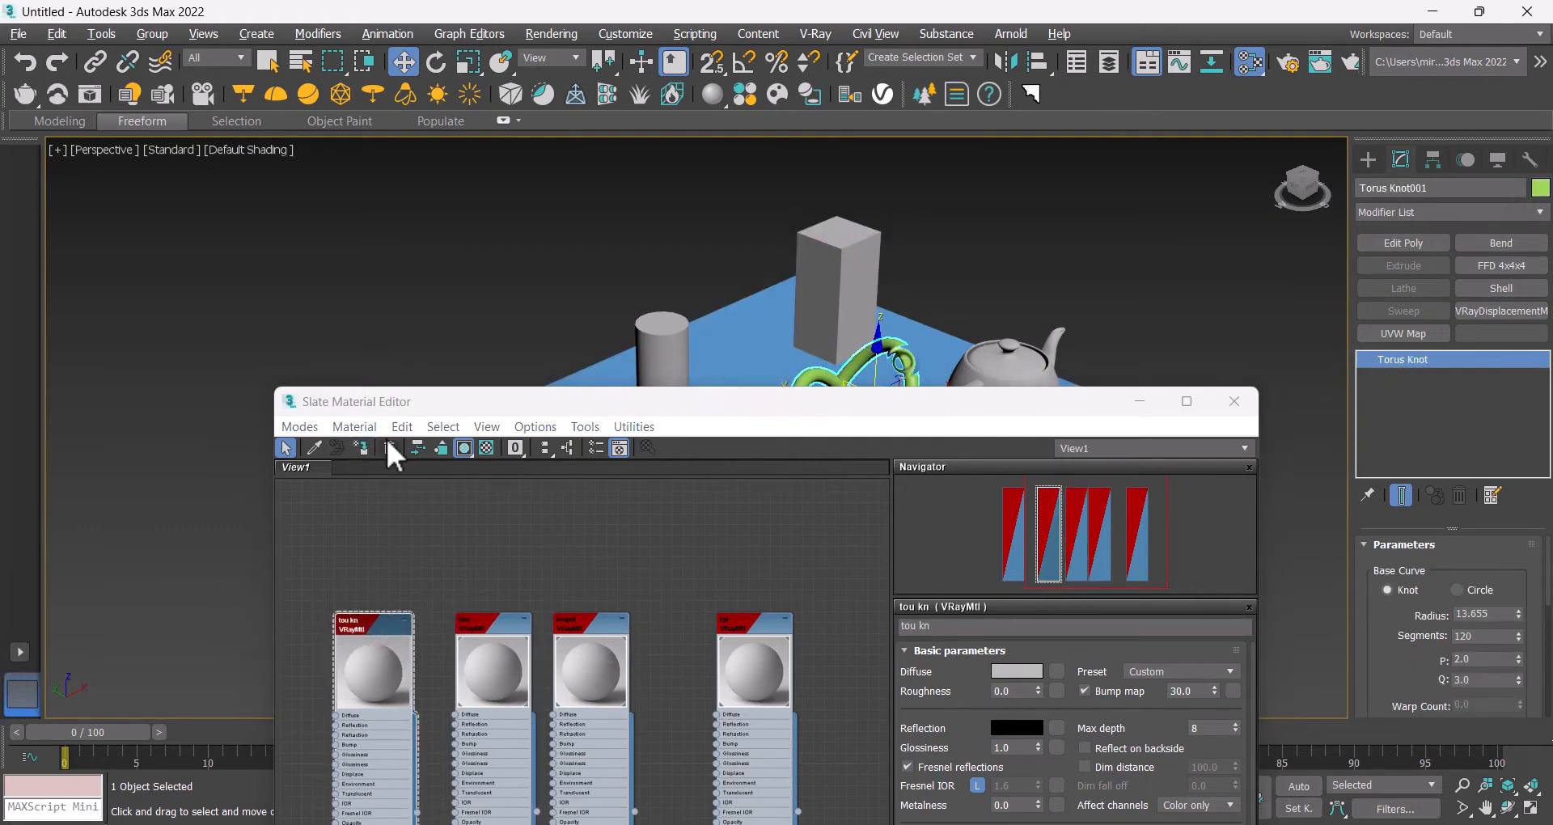
left_click(361, 448)
Step: Assign the ground material to the plane
middle_click_drag(388, 510, 708, 451)
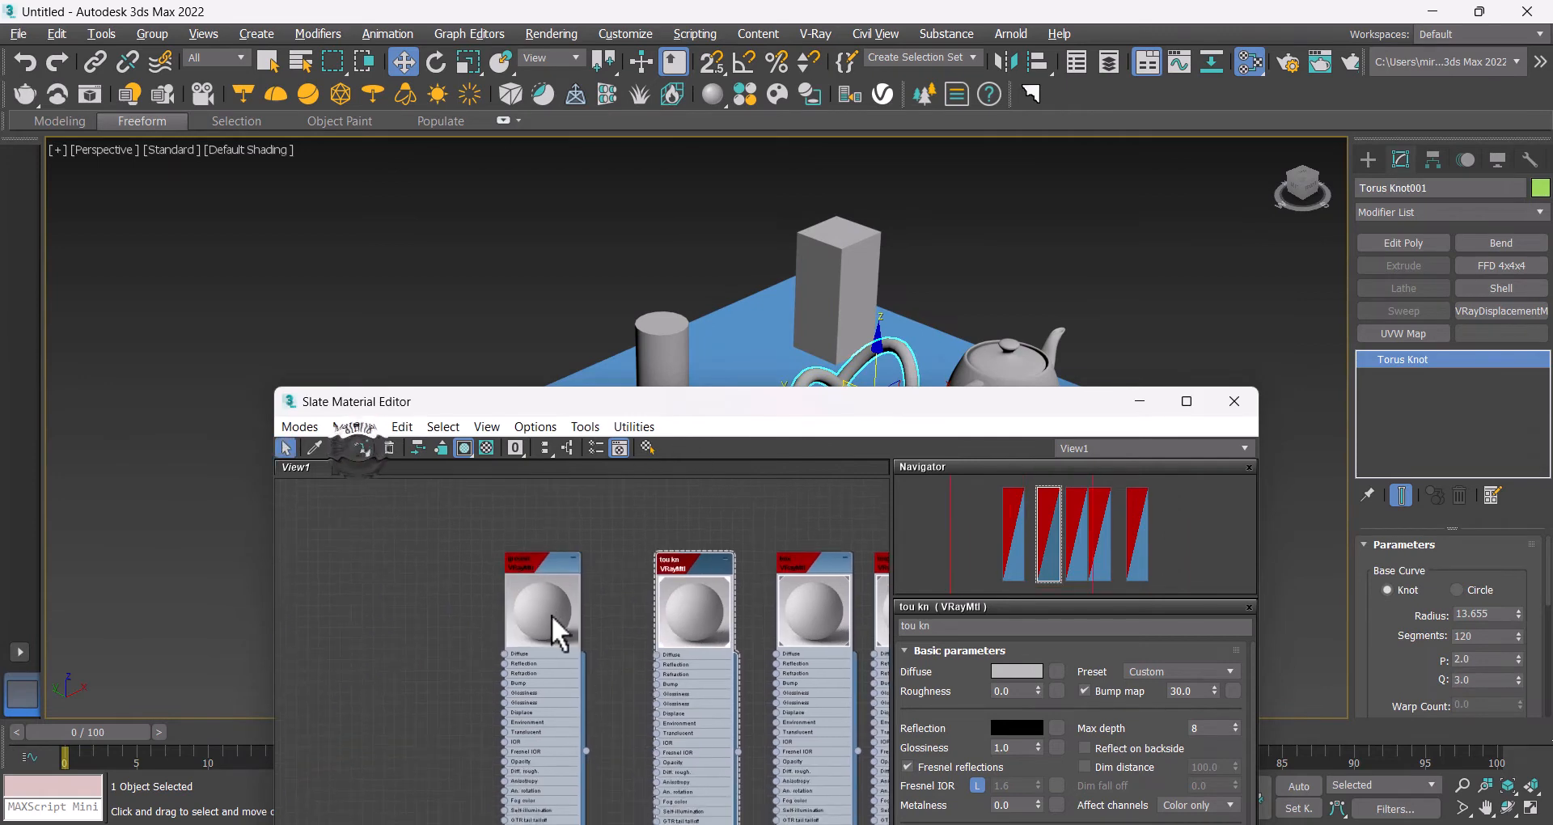
left_click(523, 561)
left_click(756, 346)
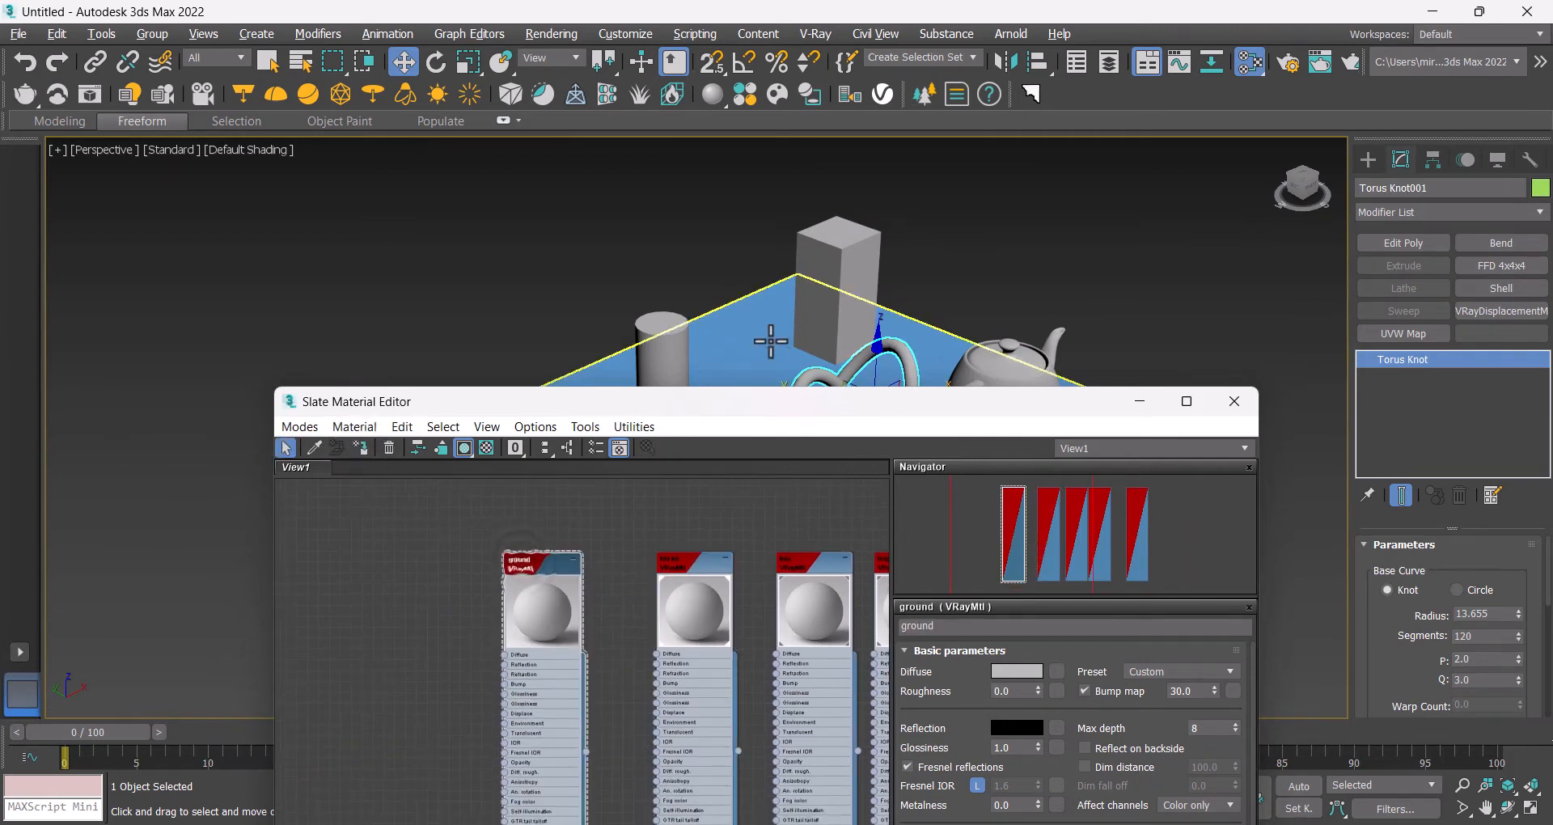
left_click(360, 443)
Step: Deselect all objects and close the Slate Material Editor
left_click(567, 326)
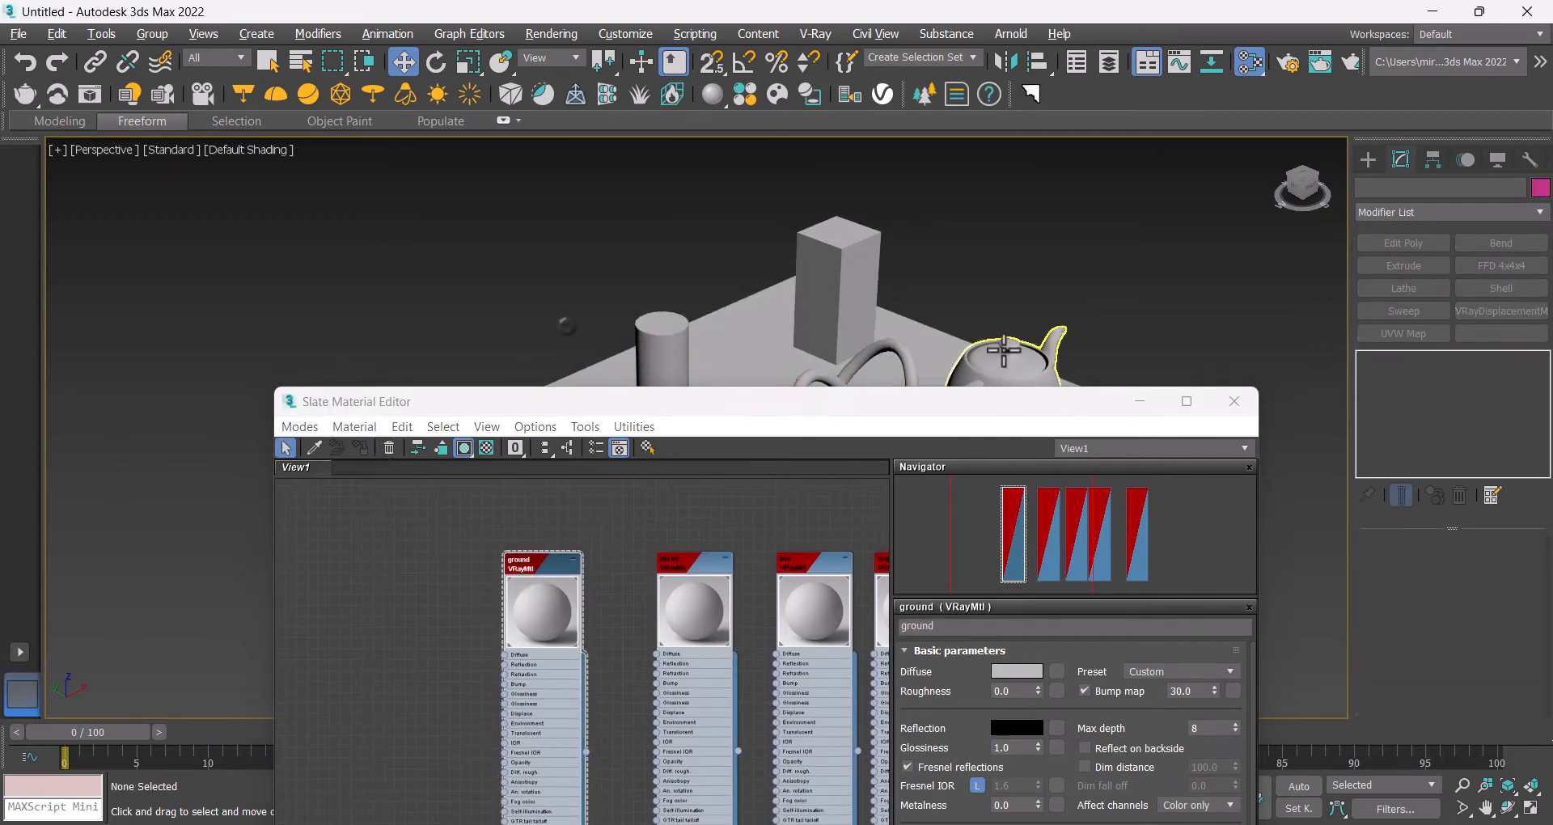
left_click(1236, 401)
middle_click_drag(808, 364, 721, 453)
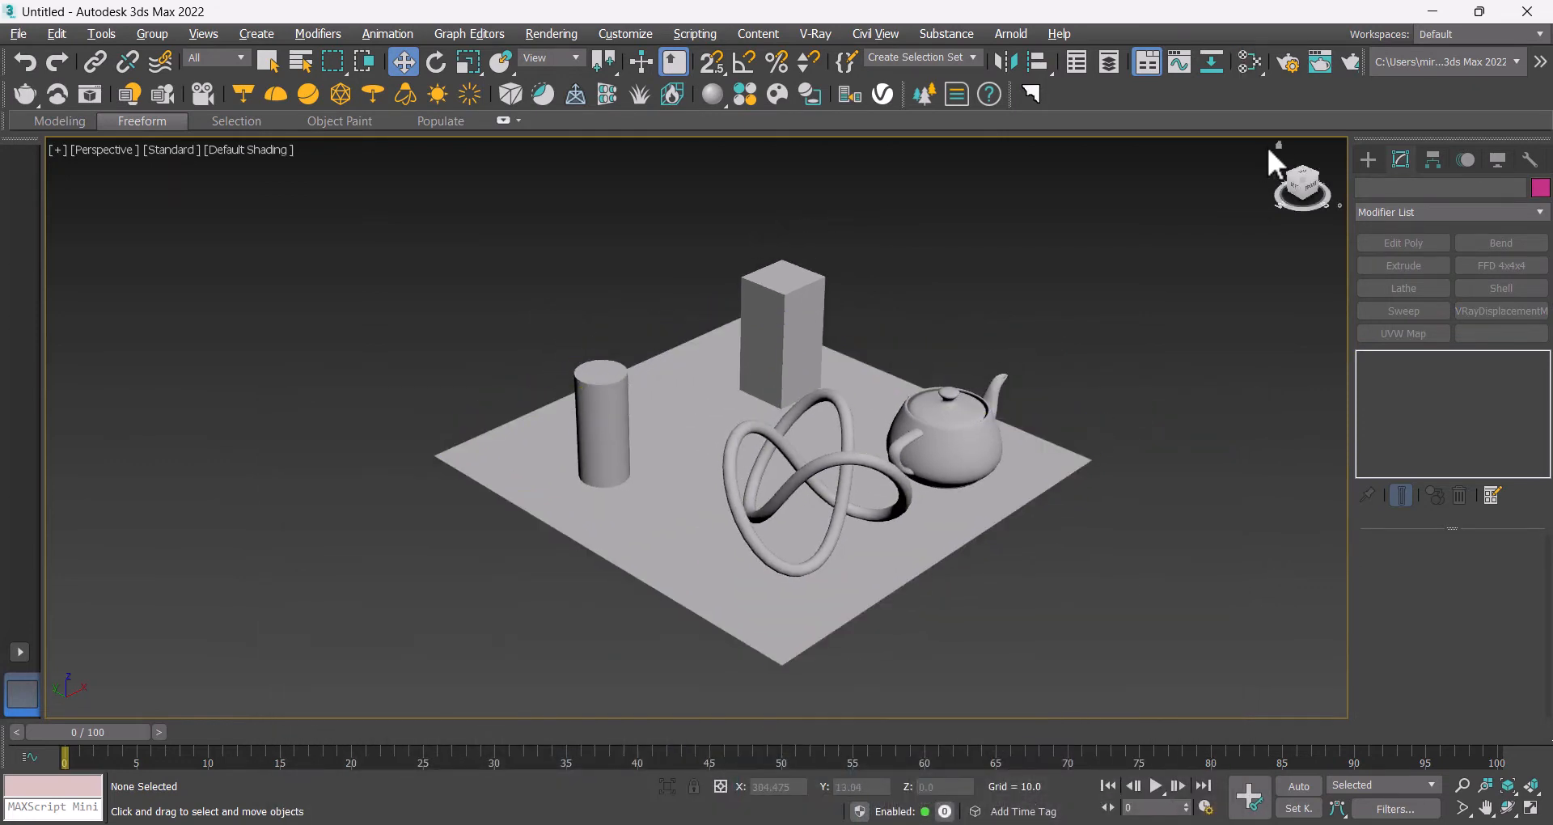
Step: Open Render Setup and enable the GI environment override in the V-Ray Environment rollout
left_click(1289, 63)
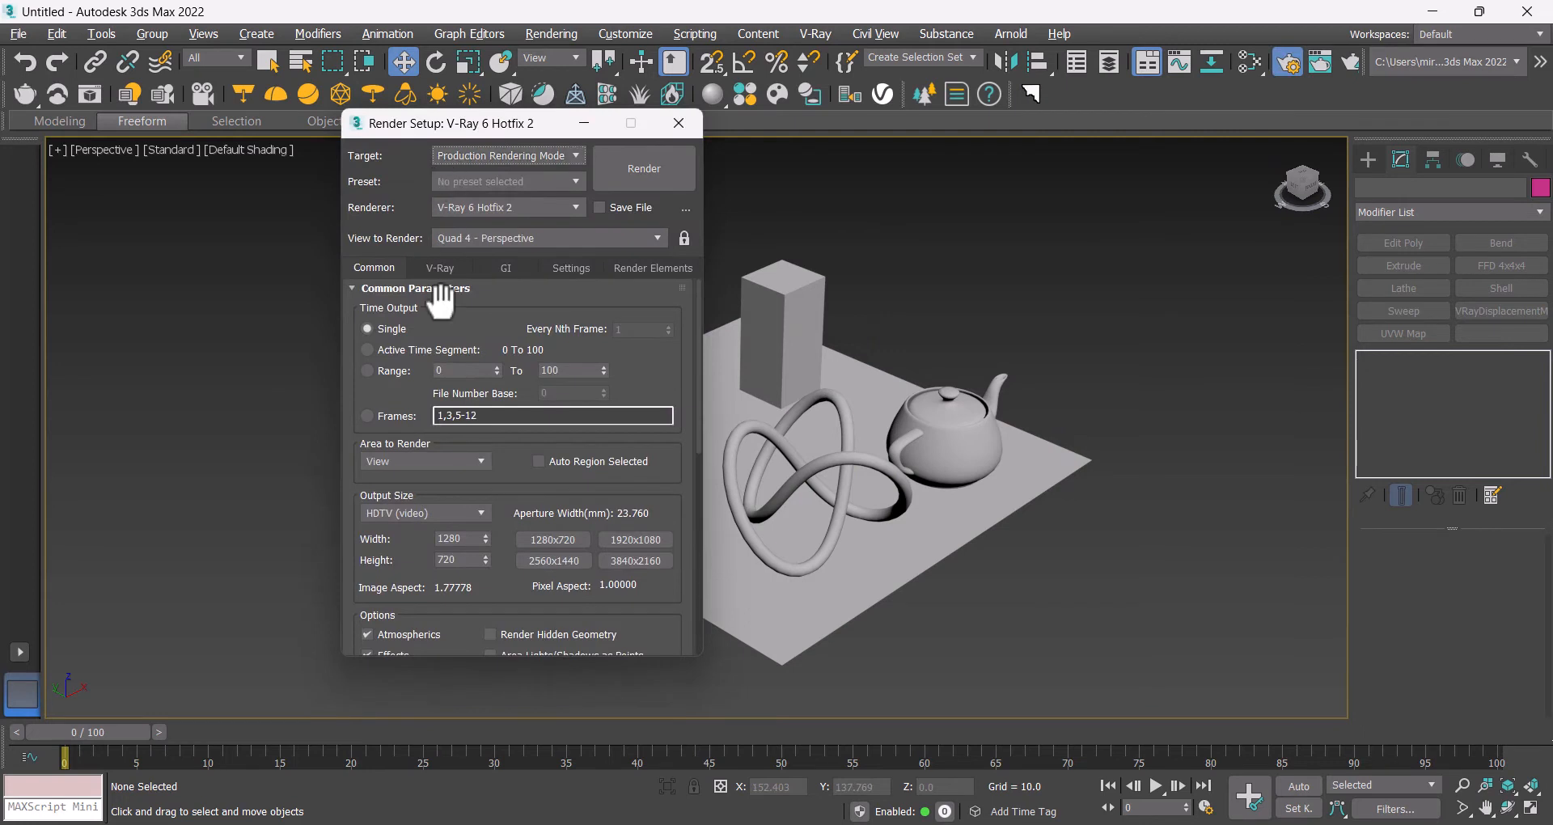
left_click(441, 267)
left_click(447, 424)
left_click(441, 431)
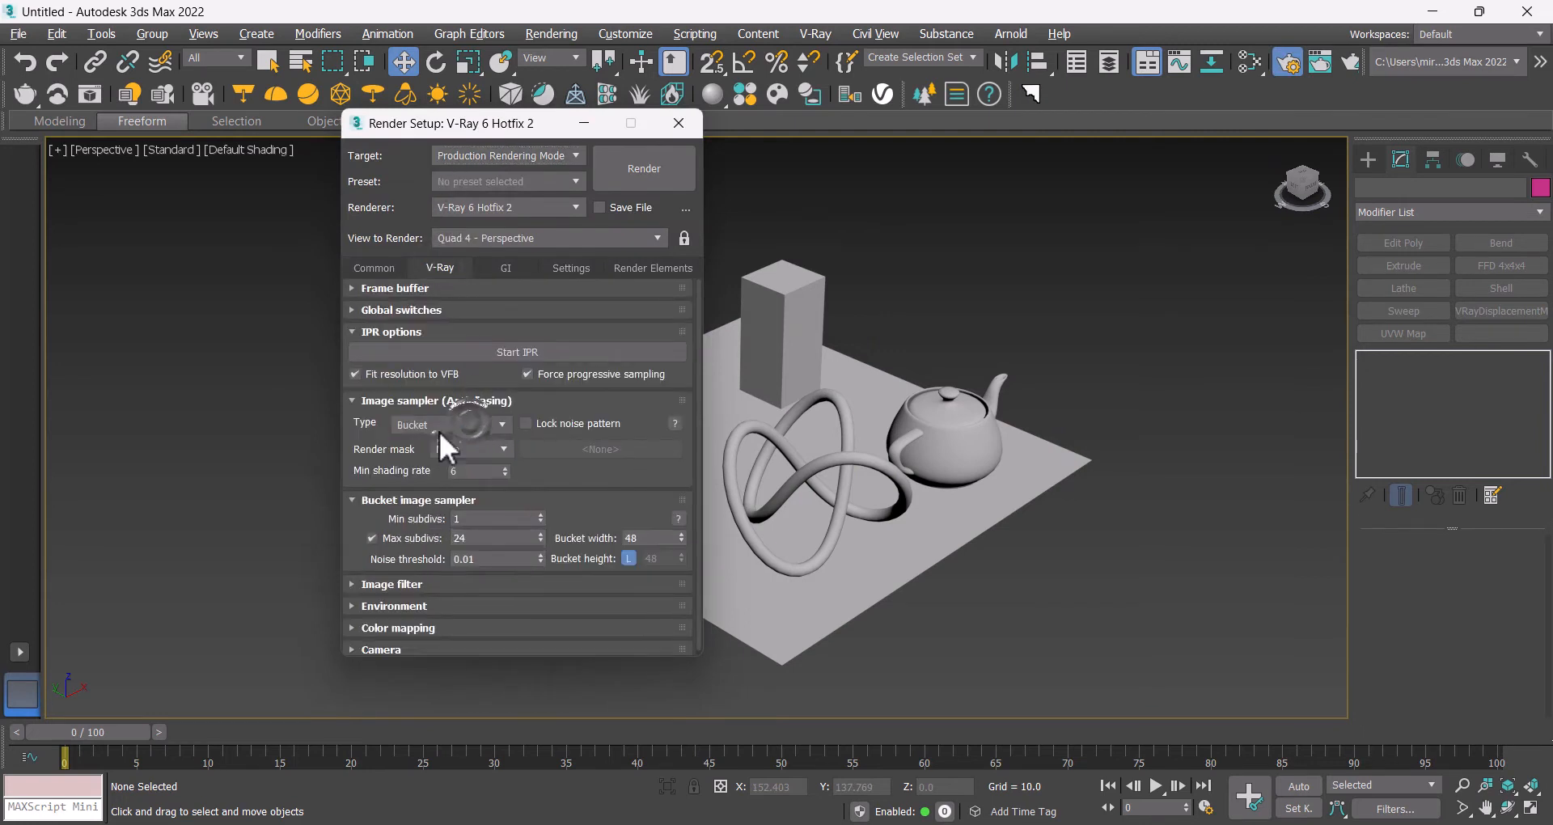
left_click(437, 331)
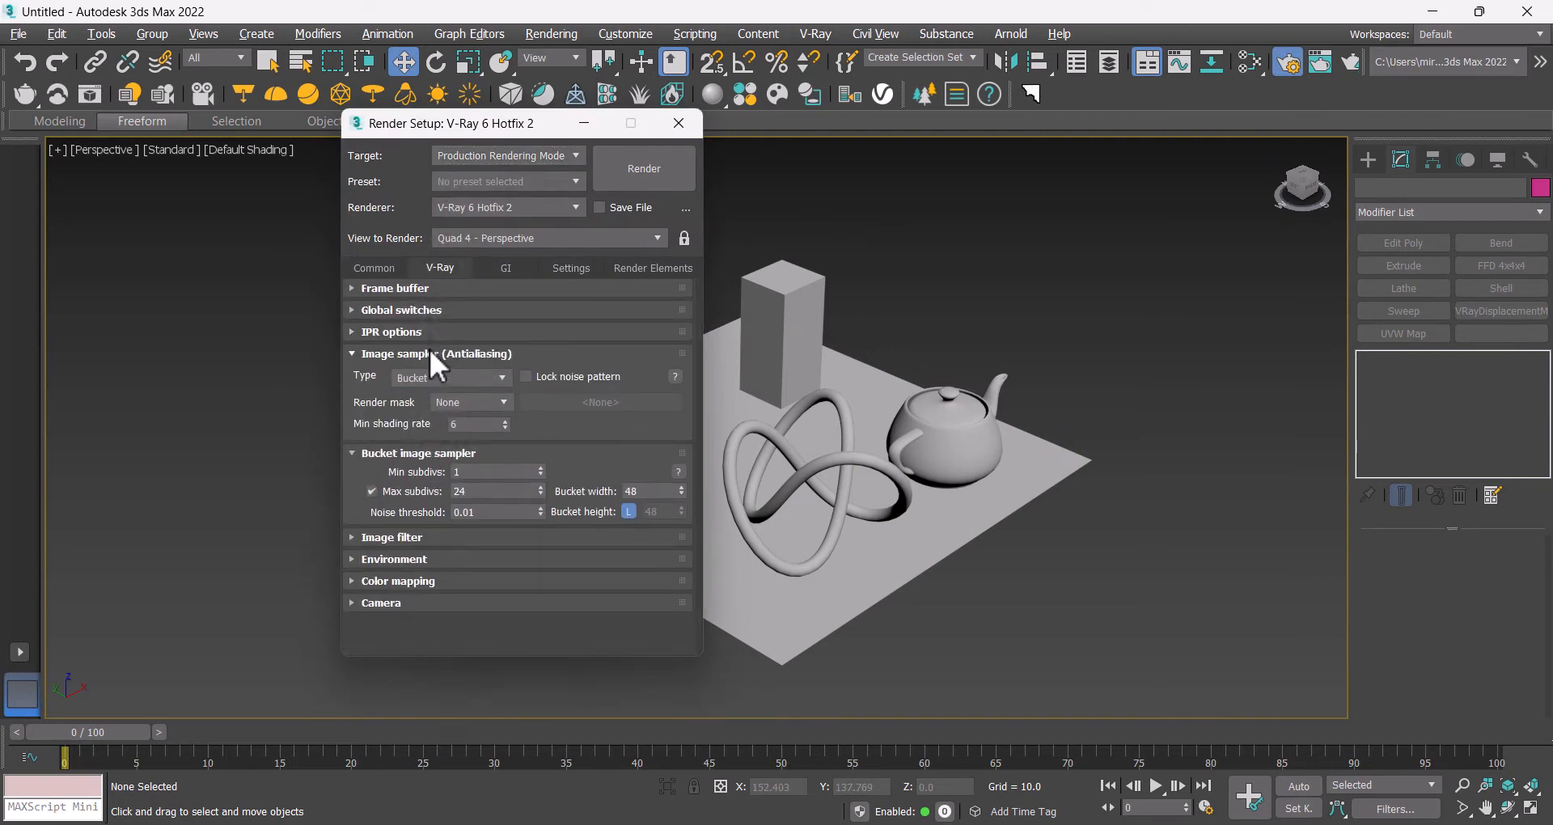
left_click(437, 355)
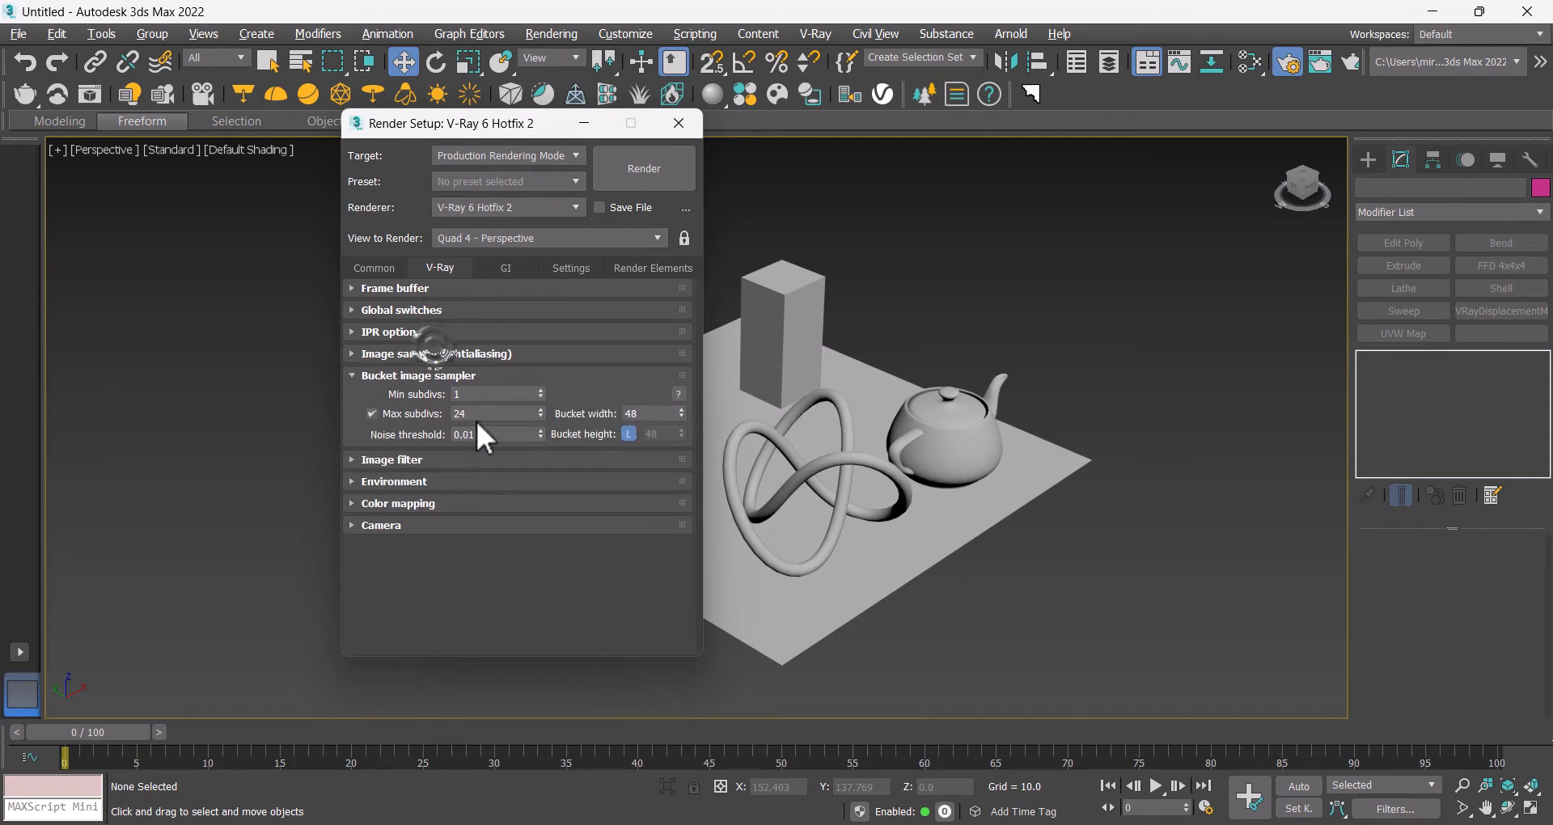
left_click_drag(474, 418, 395, 419)
left_click(419, 375)
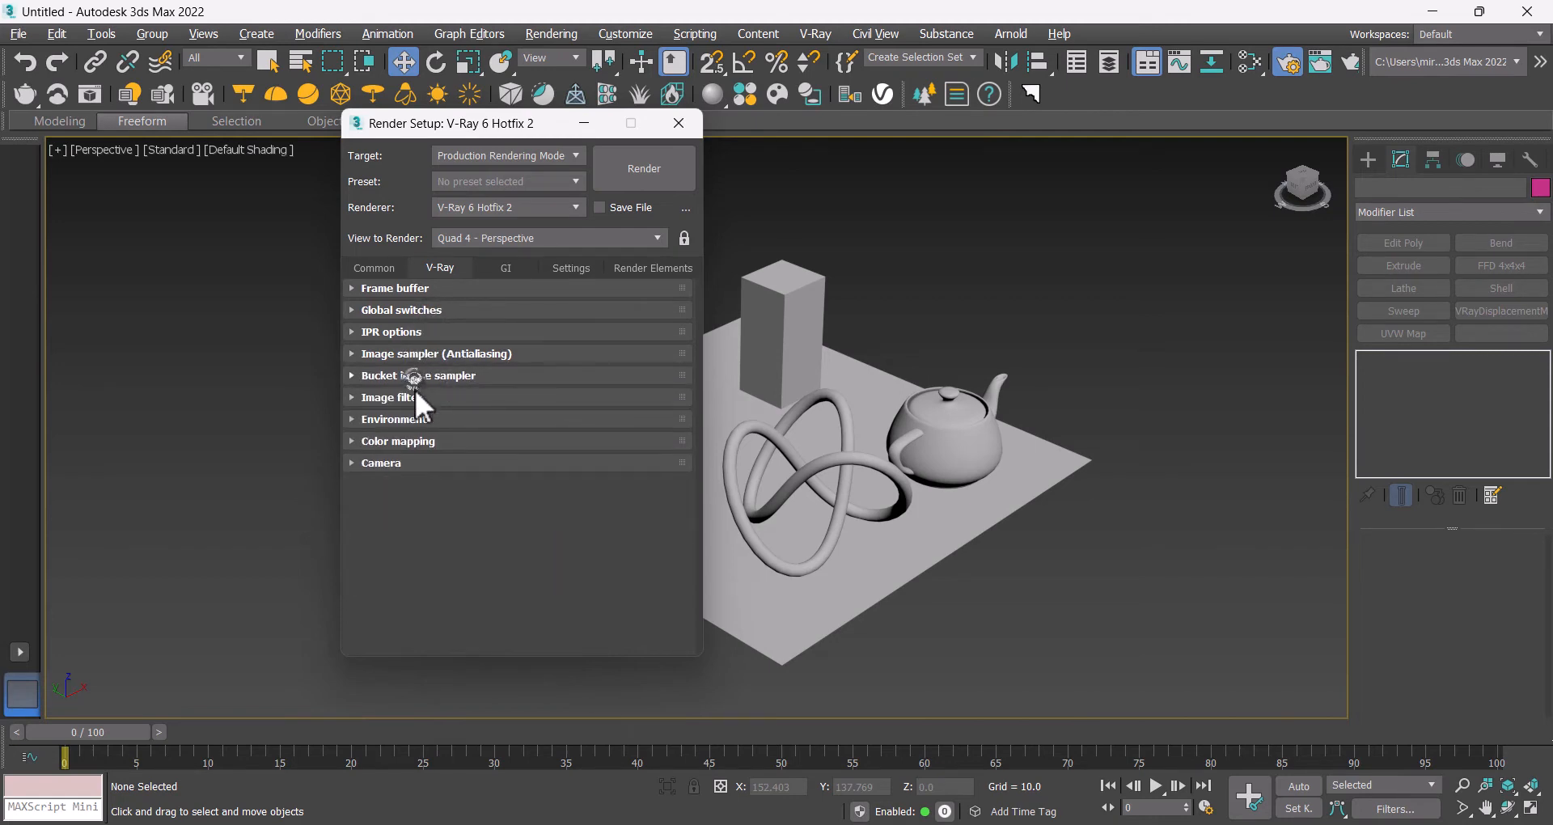
left_click(408, 416)
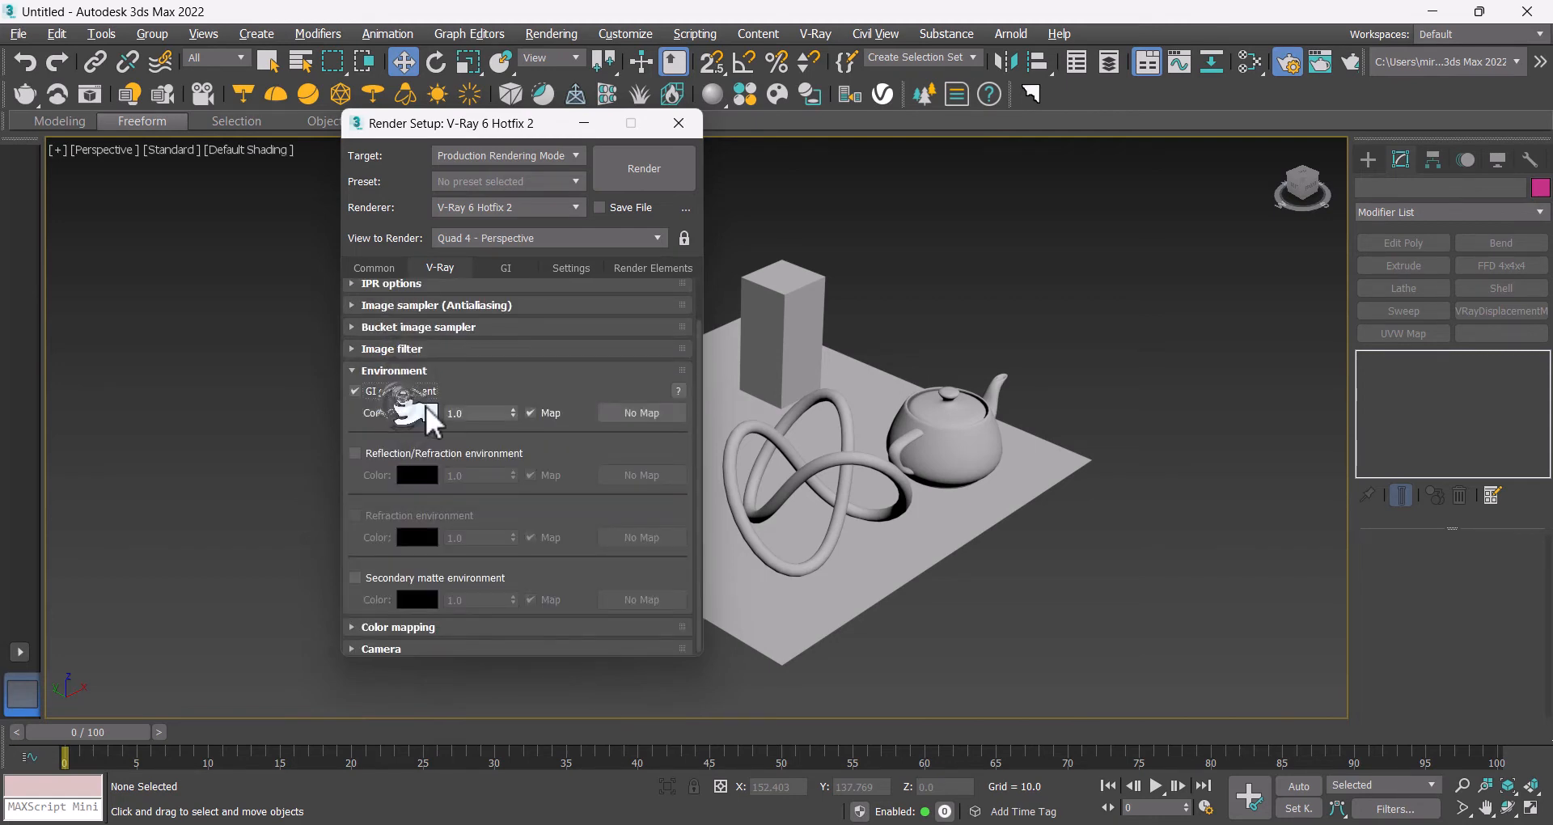
left_click(405, 392)
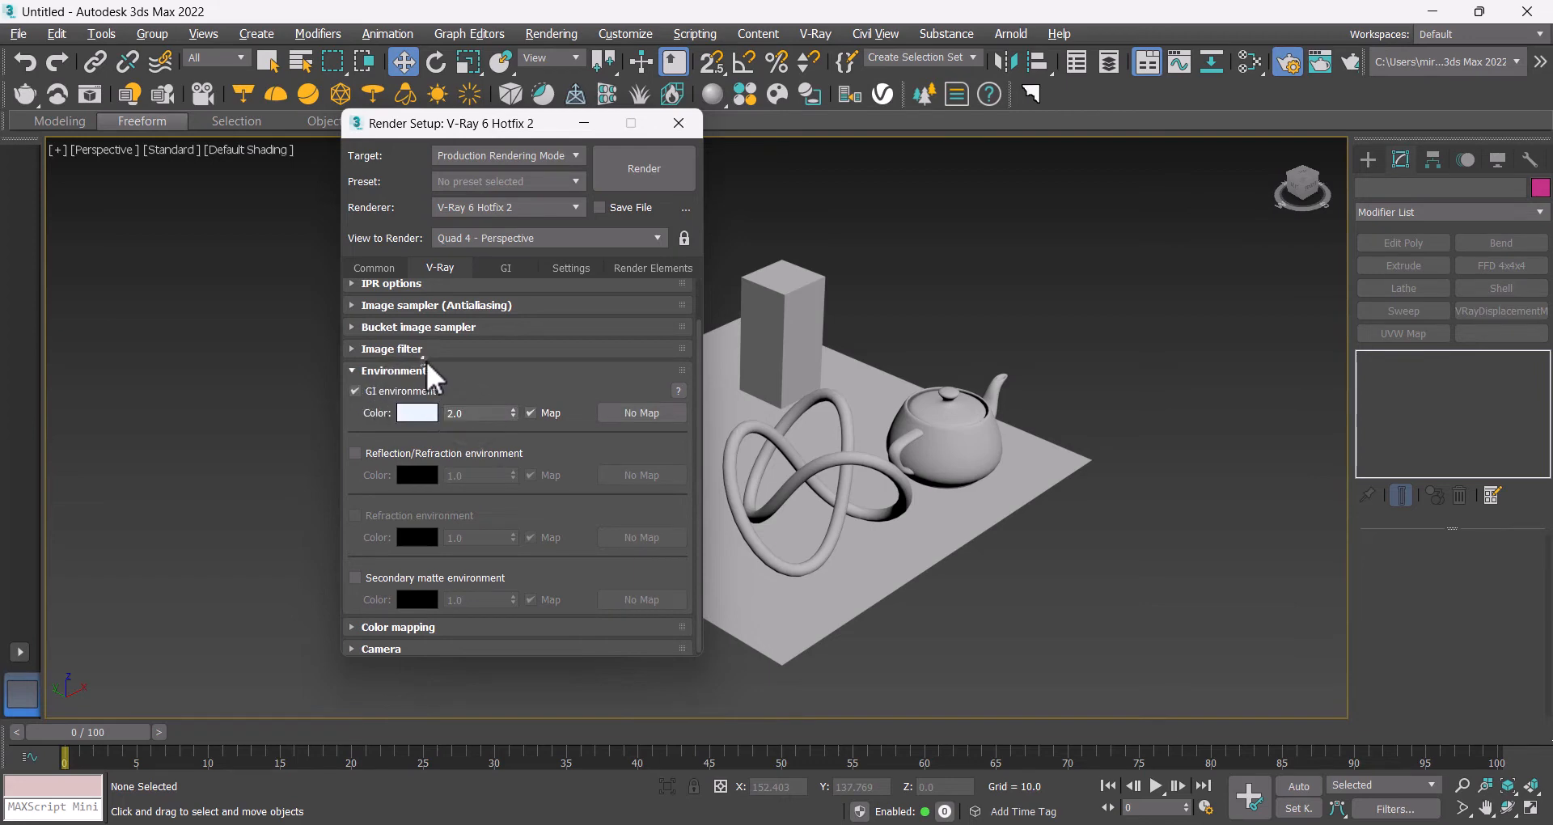
Step: Set the GI primary engine to Irradiance map
left_click(425, 370)
left_click(401, 441)
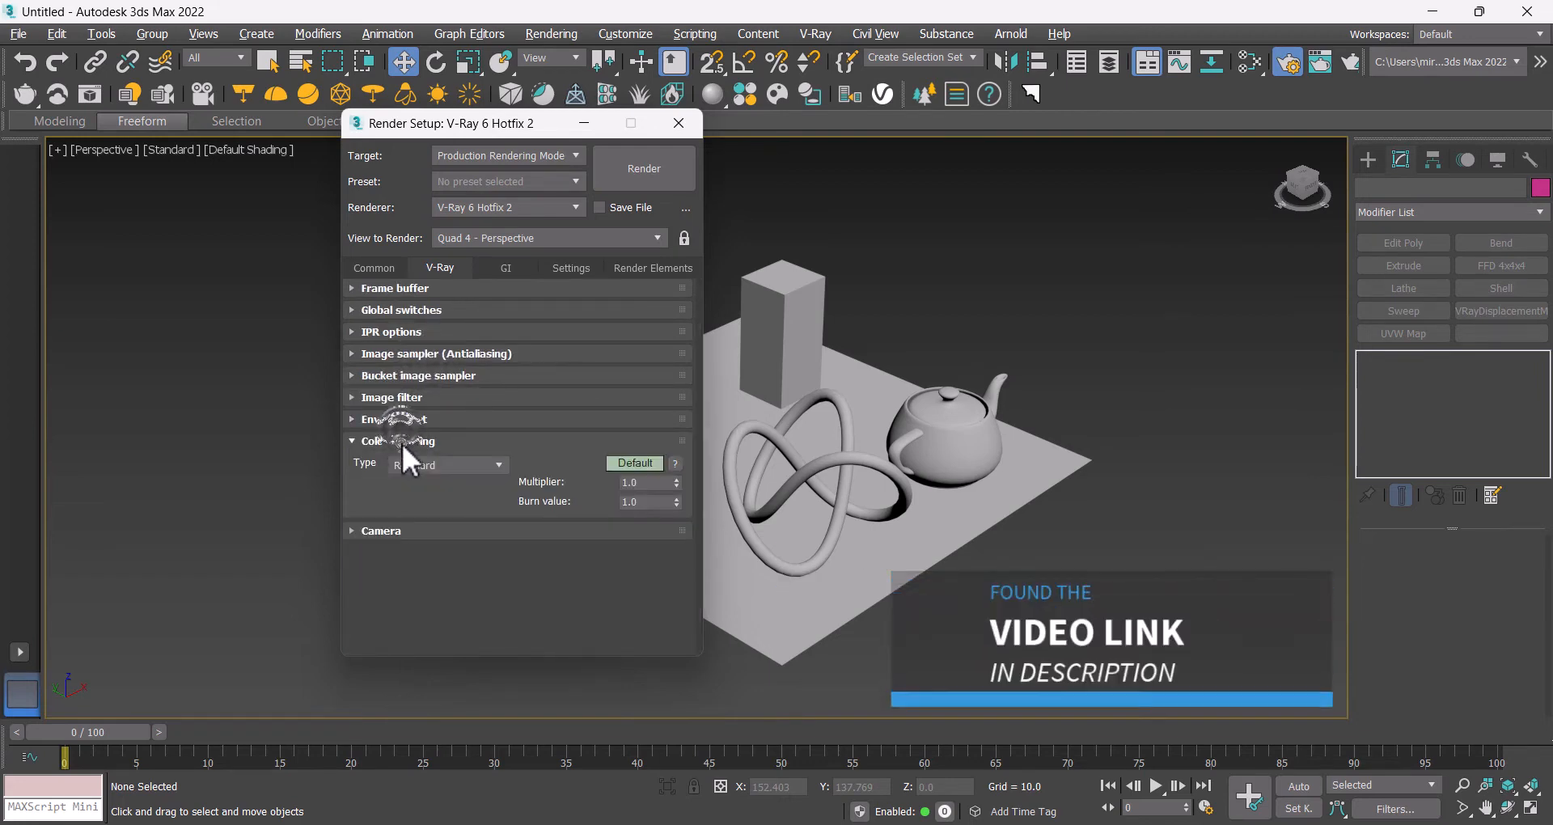
left_click(410, 437)
left_click(485, 265)
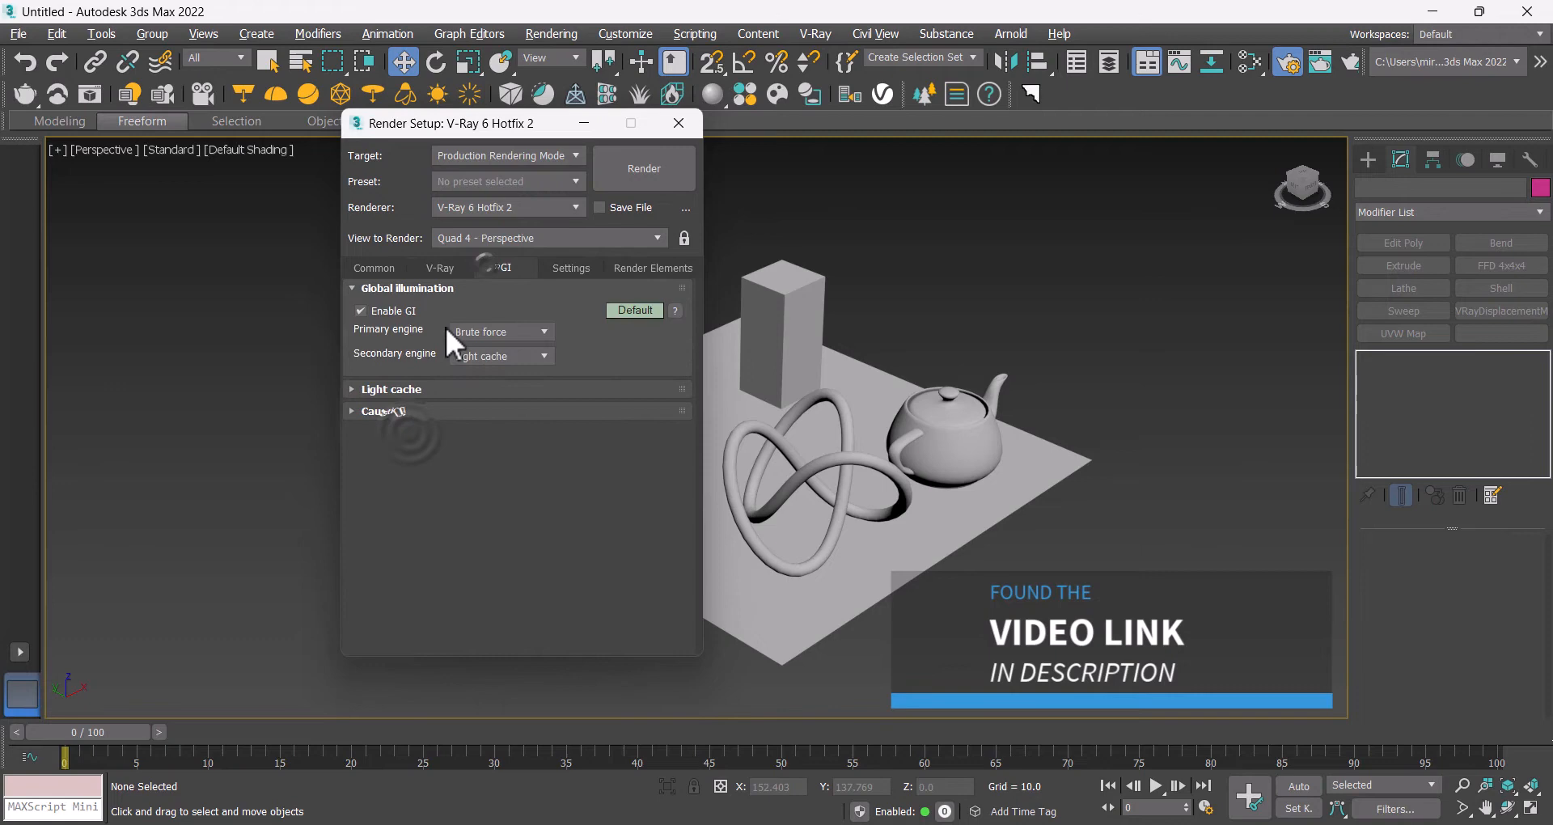
left_click(497, 330)
left_click(485, 351)
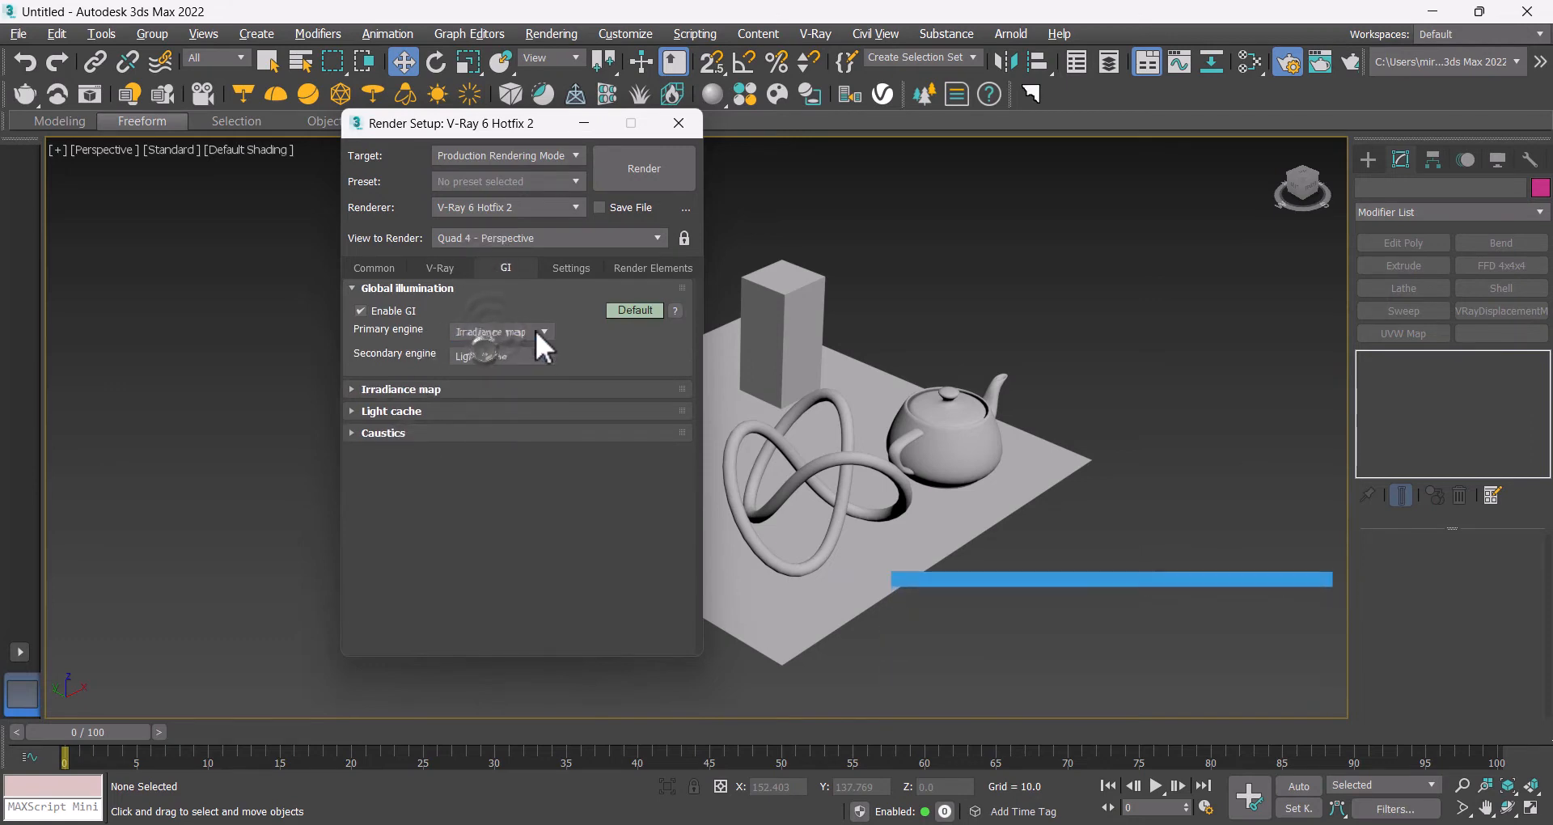
Step: Switch the GI settings to Advanced mode and choose a new current preset for the irradiance map
left_click(618, 312)
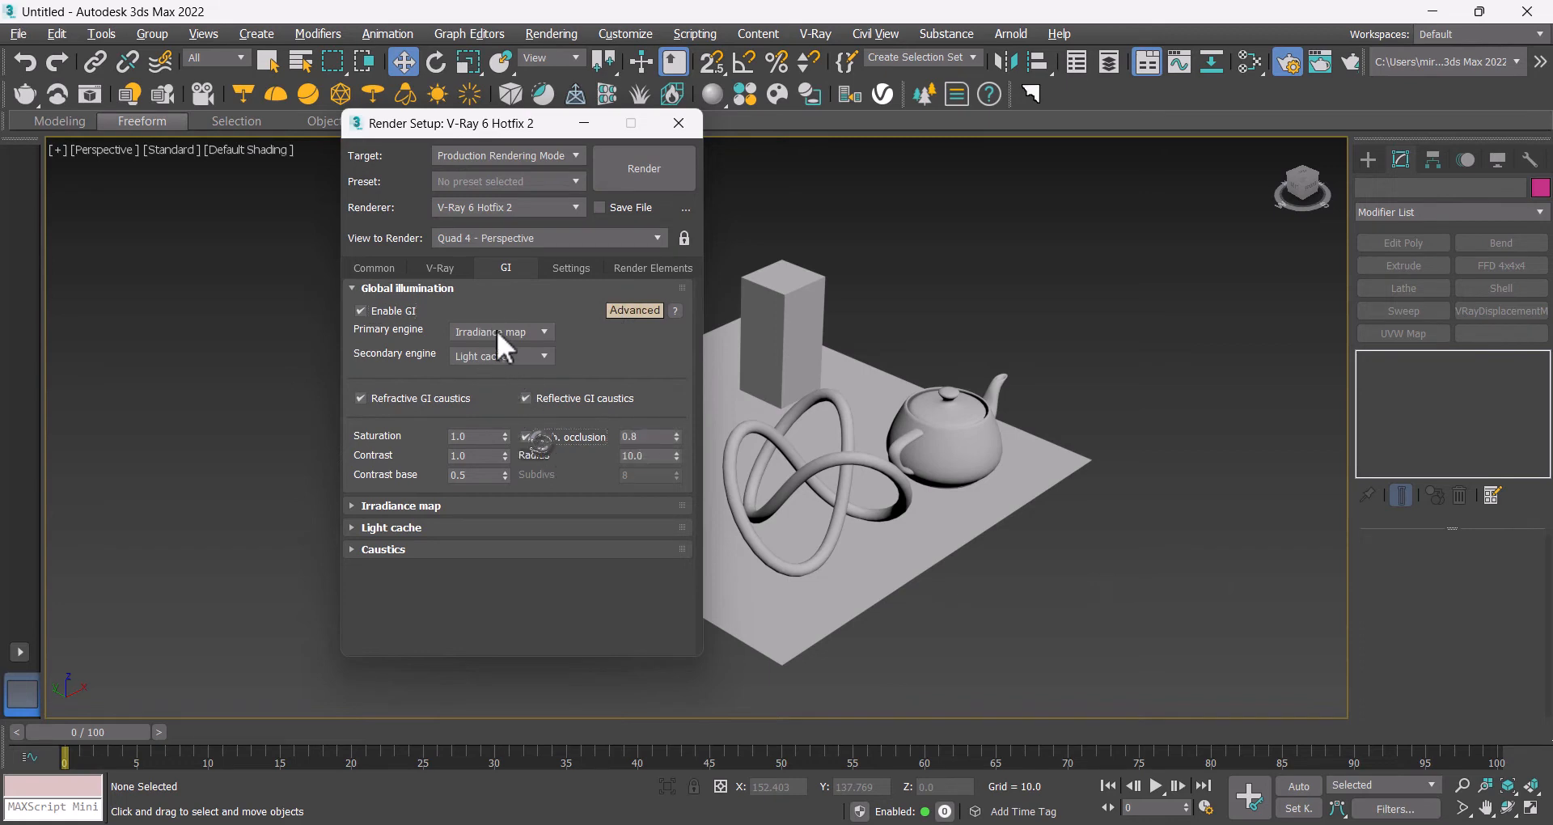
left_click(488, 290)
left_click(425, 309)
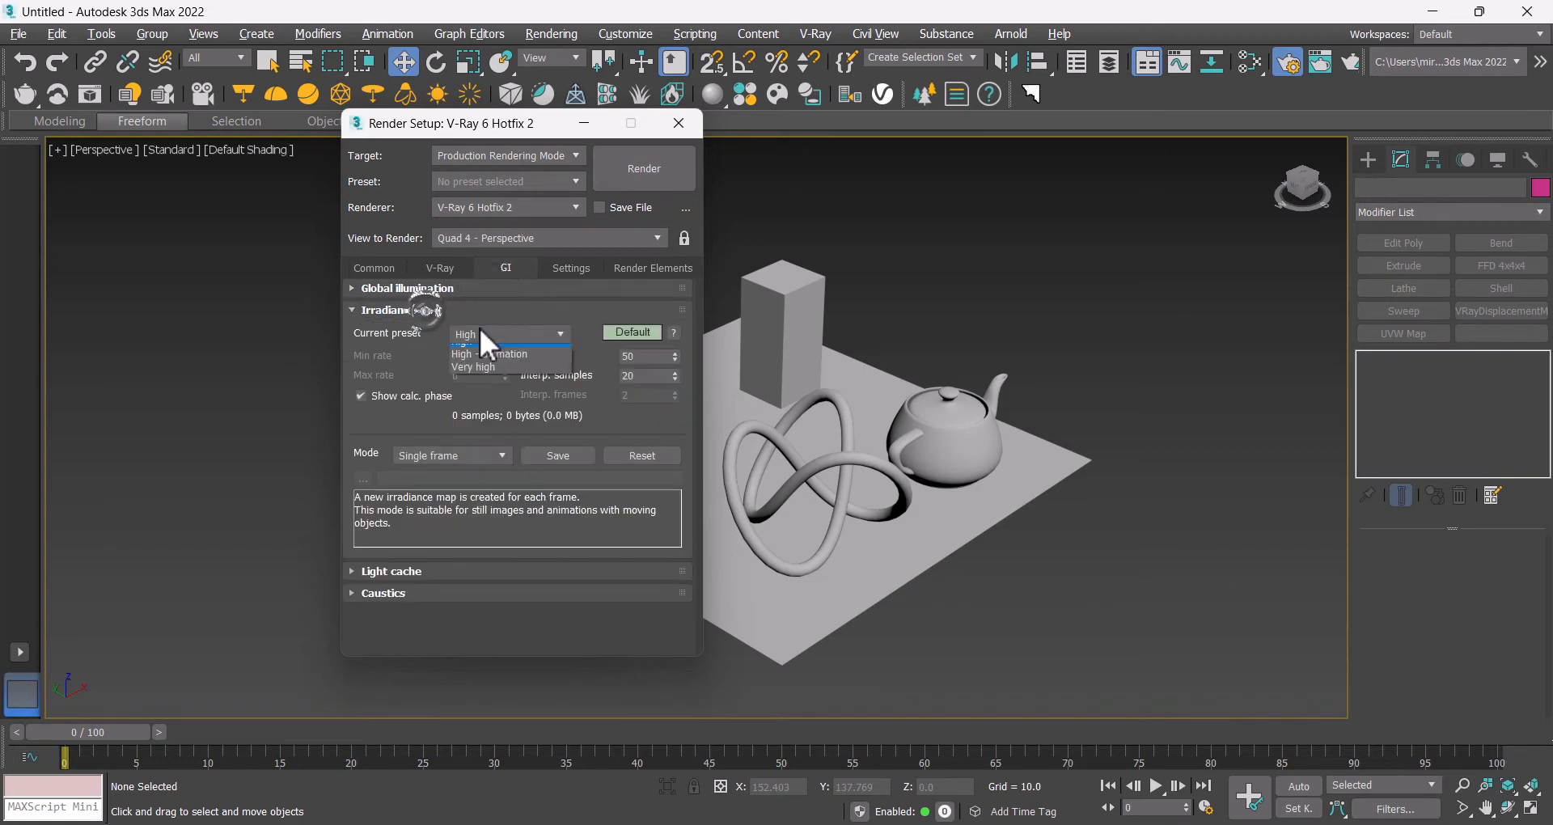
left_click(479, 328)
left_click(477, 361)
Step: Set the light cache subdivs to 650 and close Render Setup
left_click(464, 313)
left_click(468, 331)
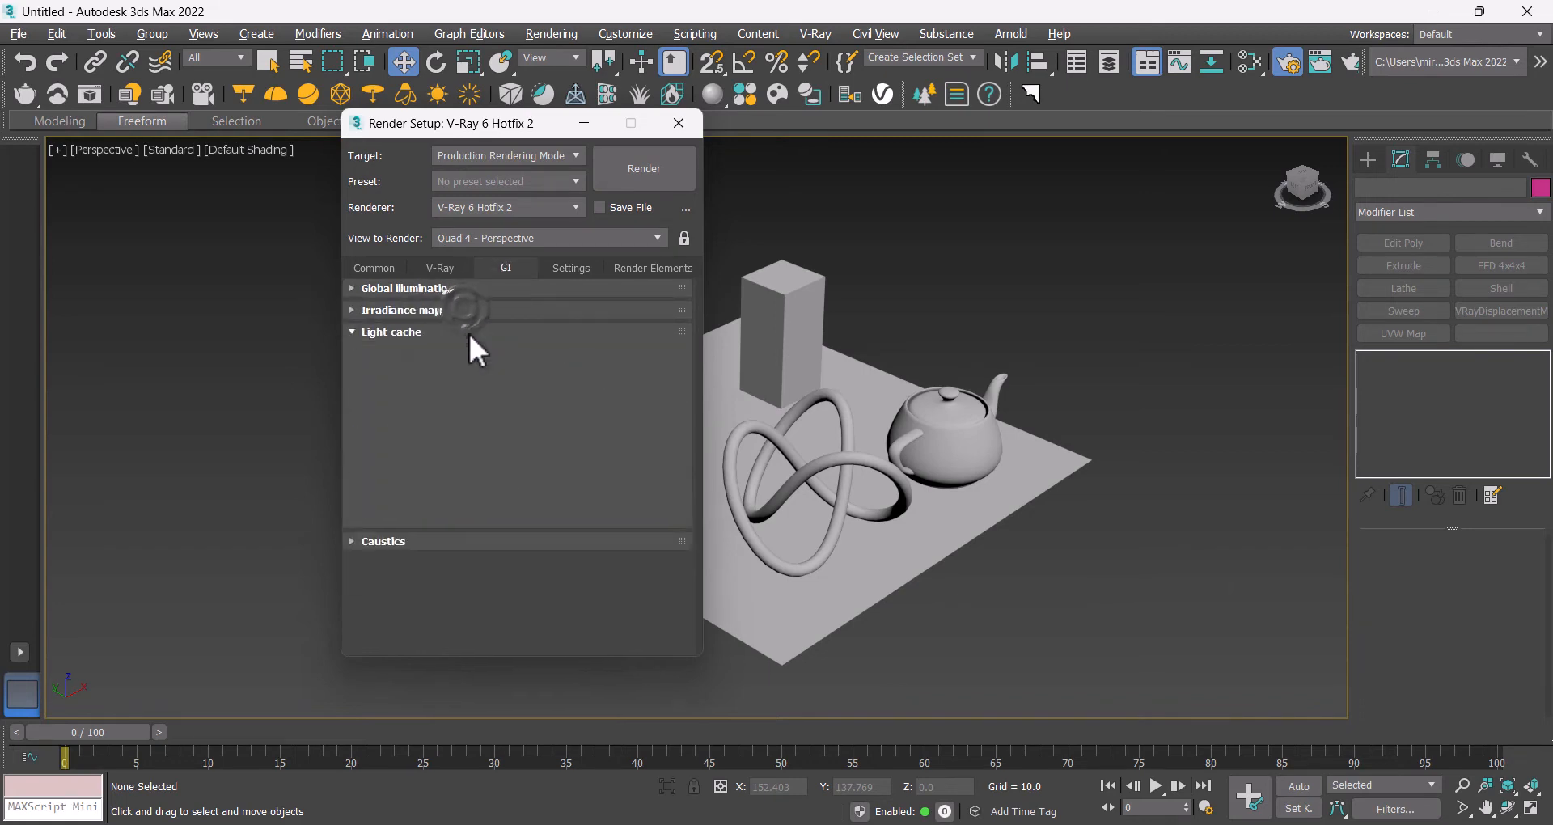
double_click(483, 376)
type("659")
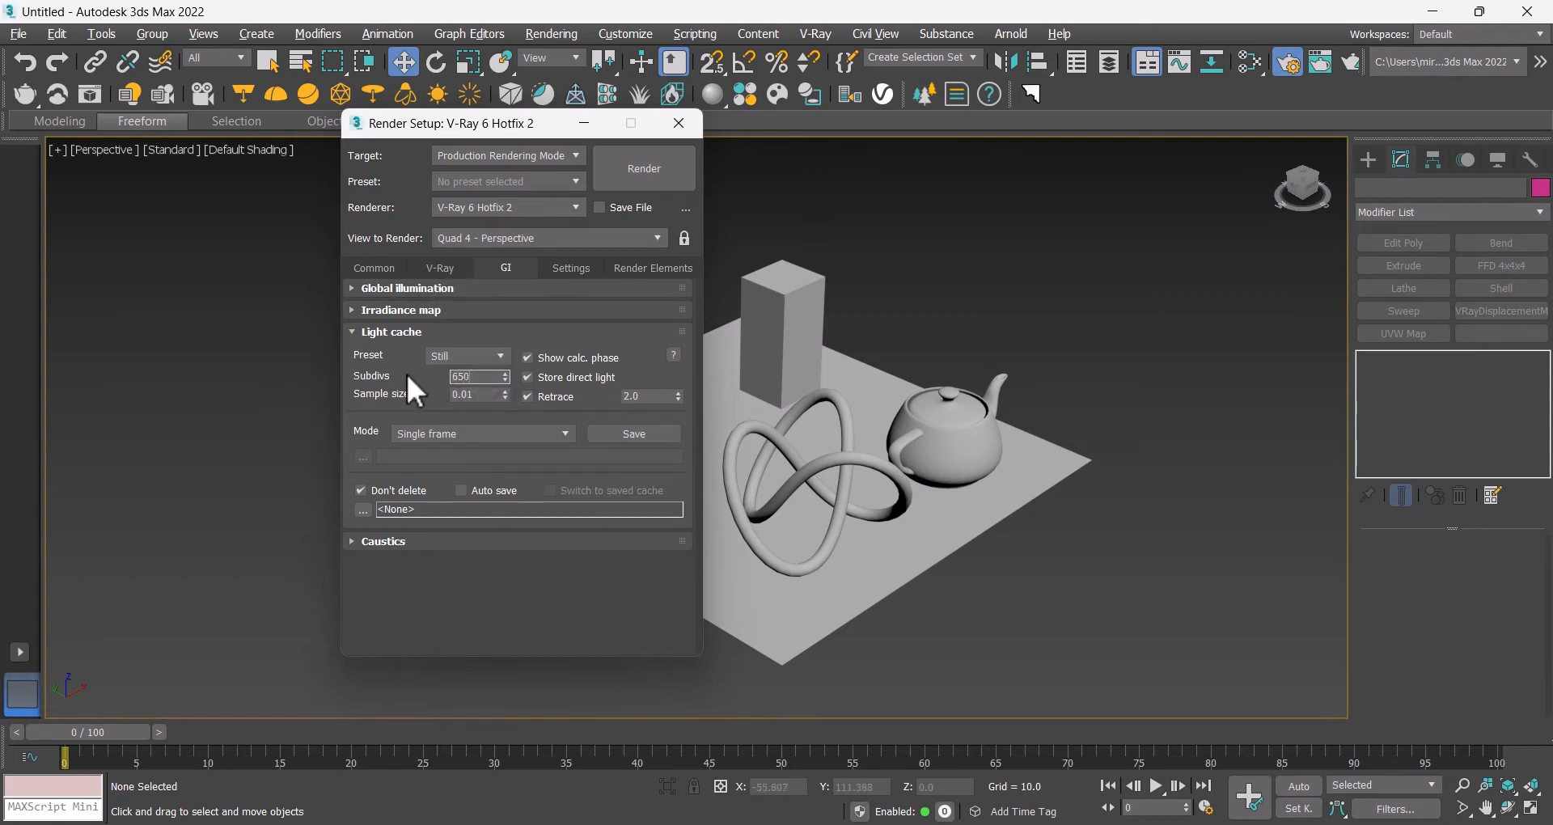
left_click(506, 332)
left_click(679, 123)
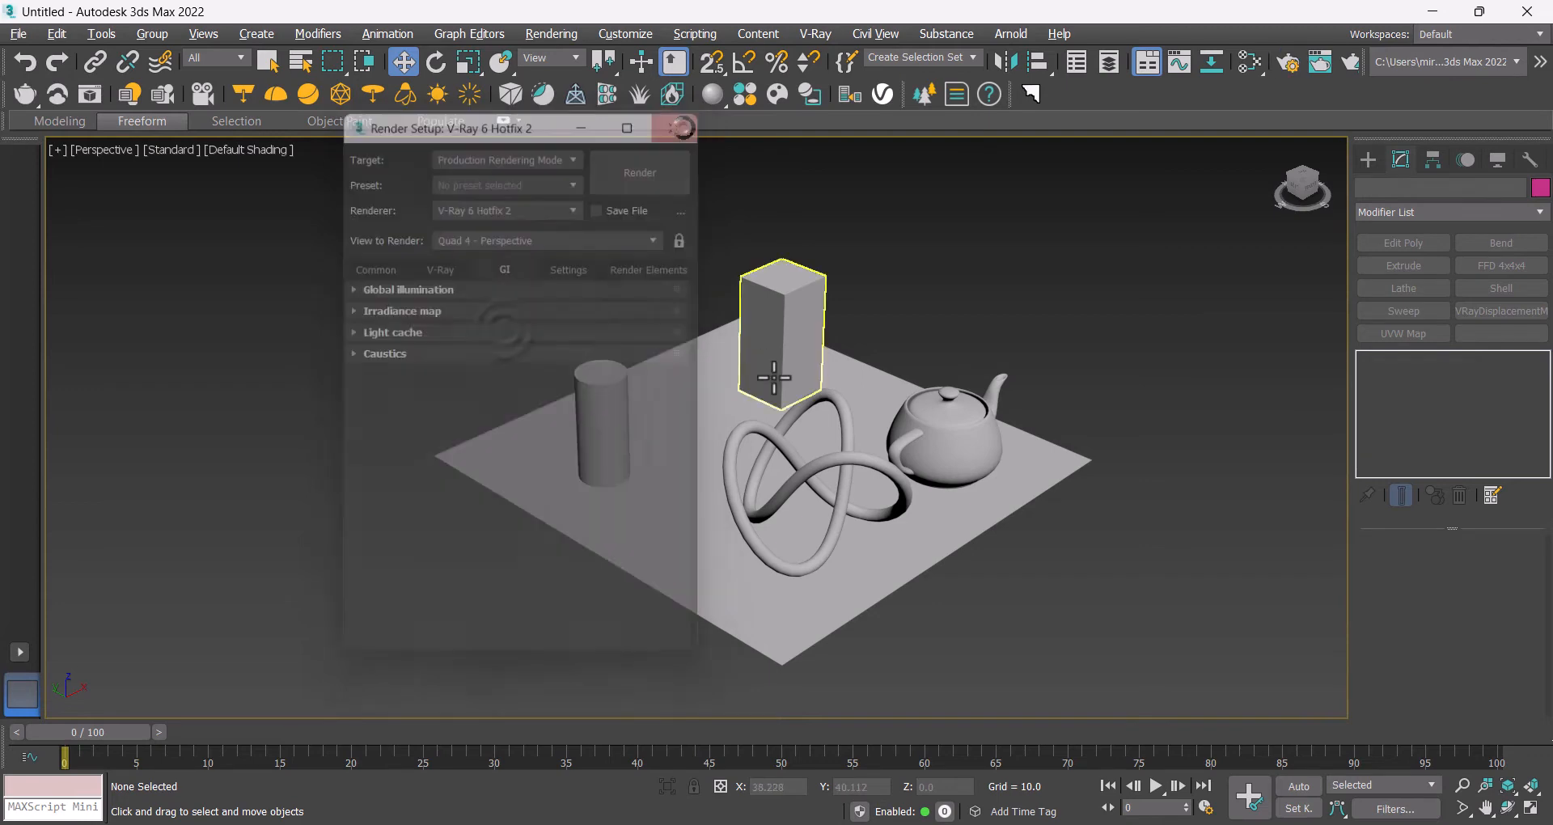
Step: Show safe frames in the perspective viewport and render the scene
key("shift+f")
scroll(777, 426, "up", 3)
middle_click_drag(777, 427, 767, 377)
left_click(1351, 64)
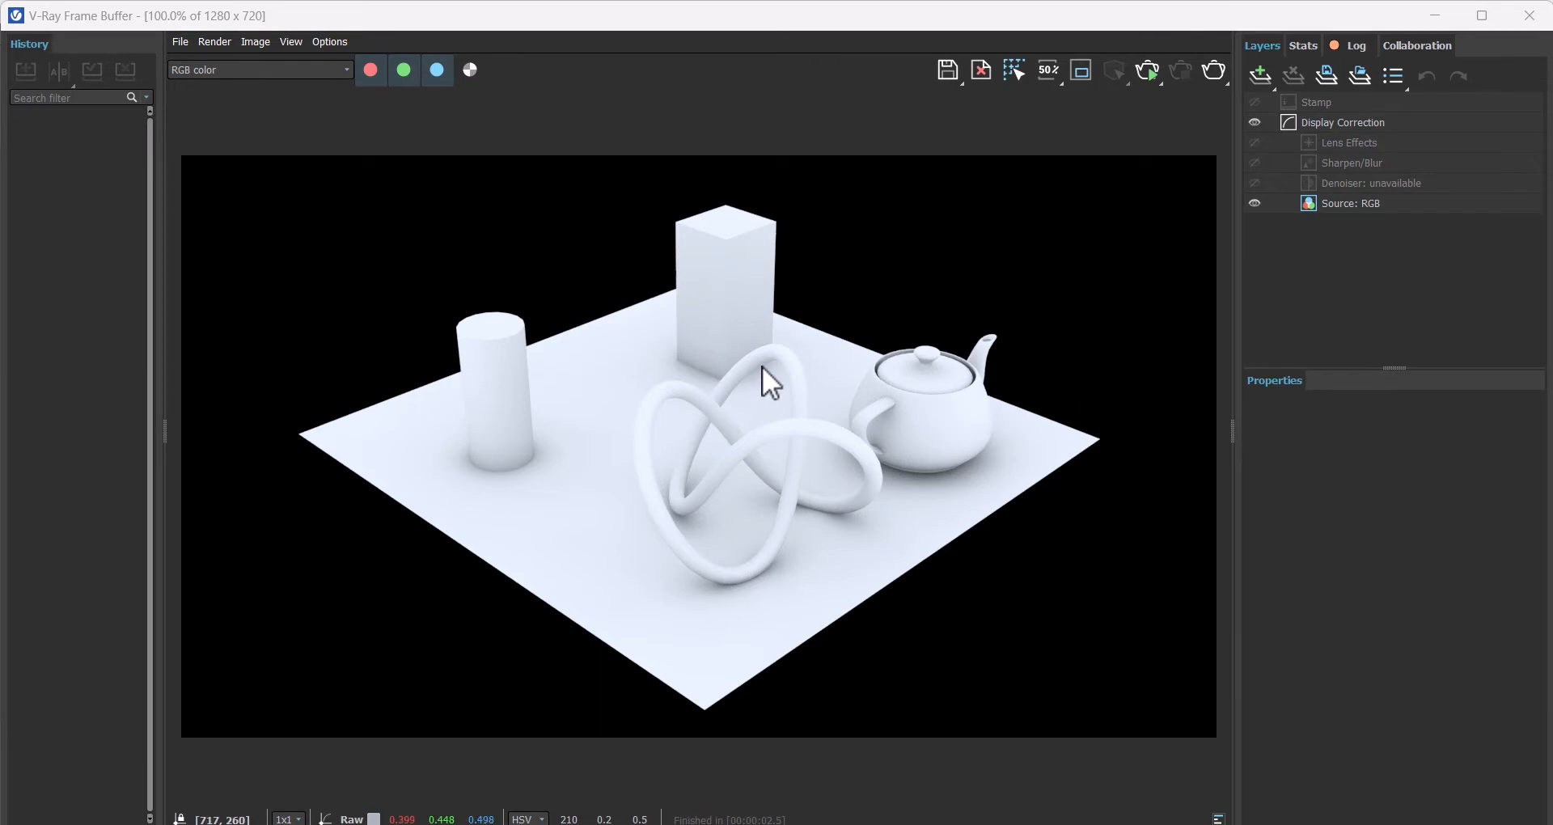
Step: Set the ground material's reflection color to grey with value 153
left_click(1528, 16)
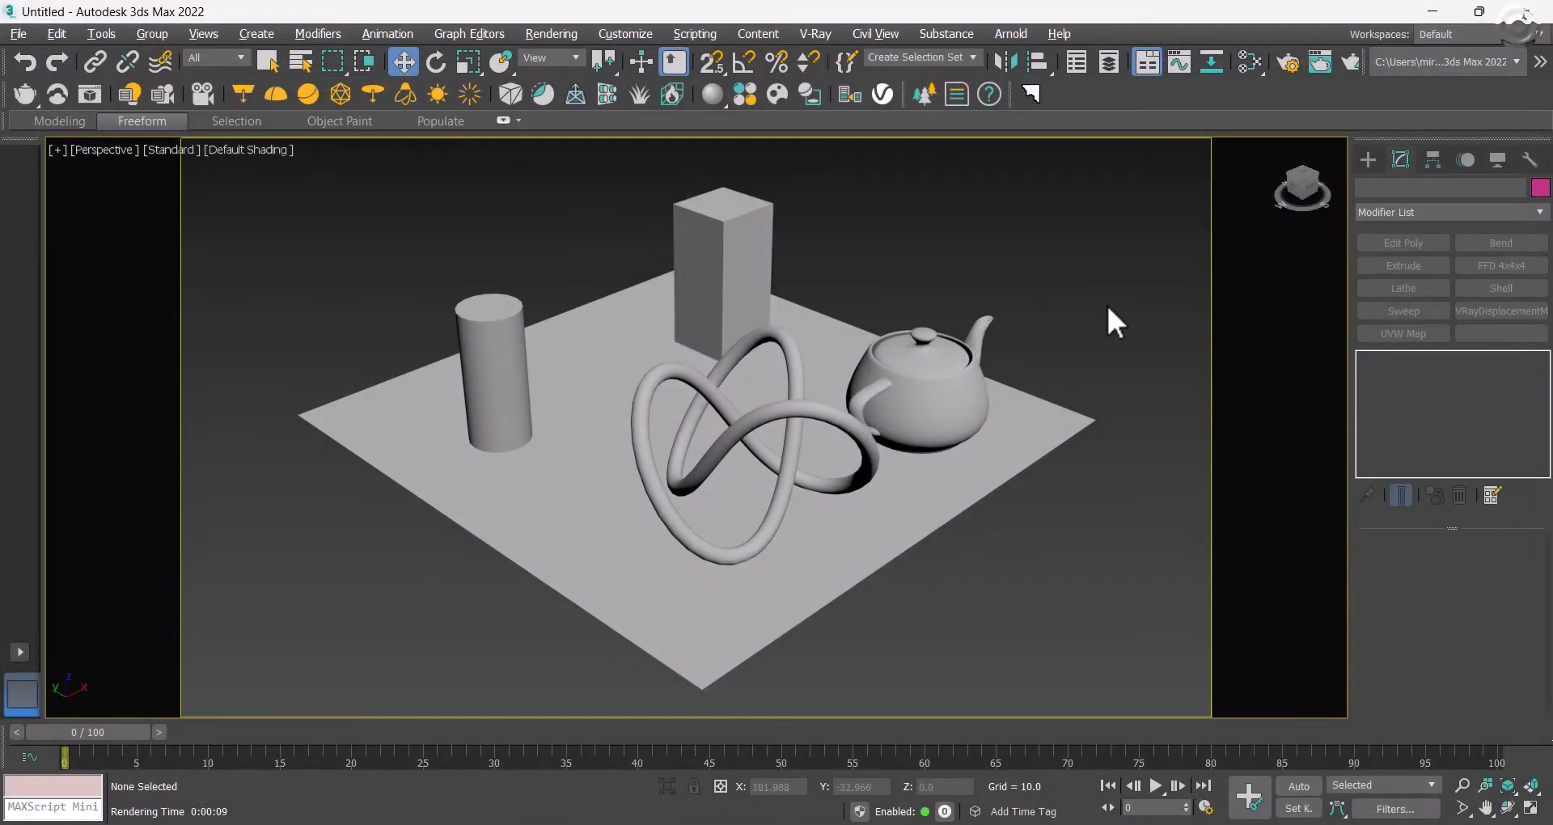
left_click(1249, 65)
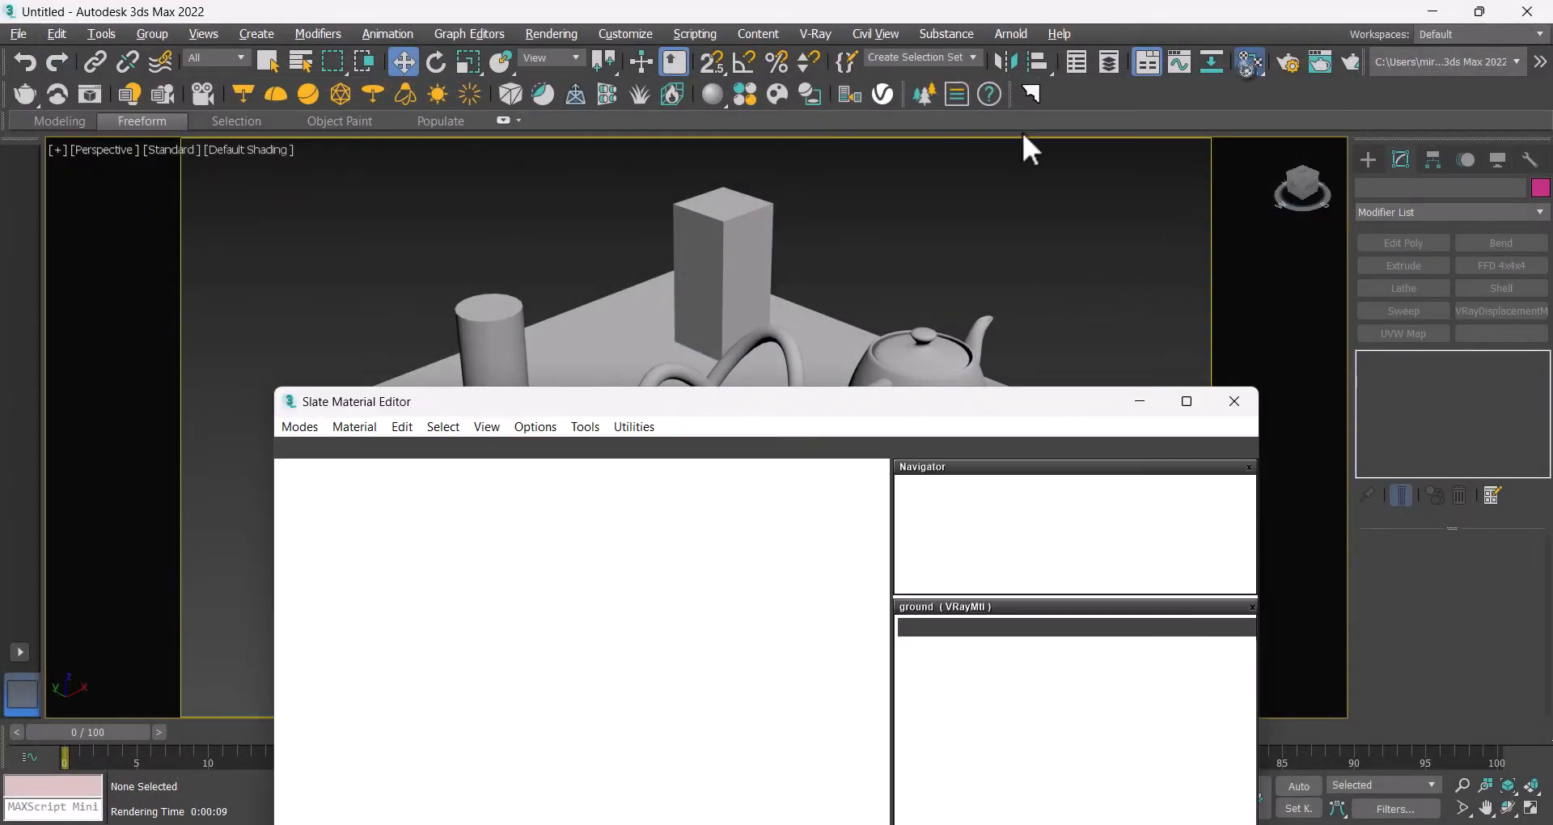
left_click_drag(639, 401, 607, 168)
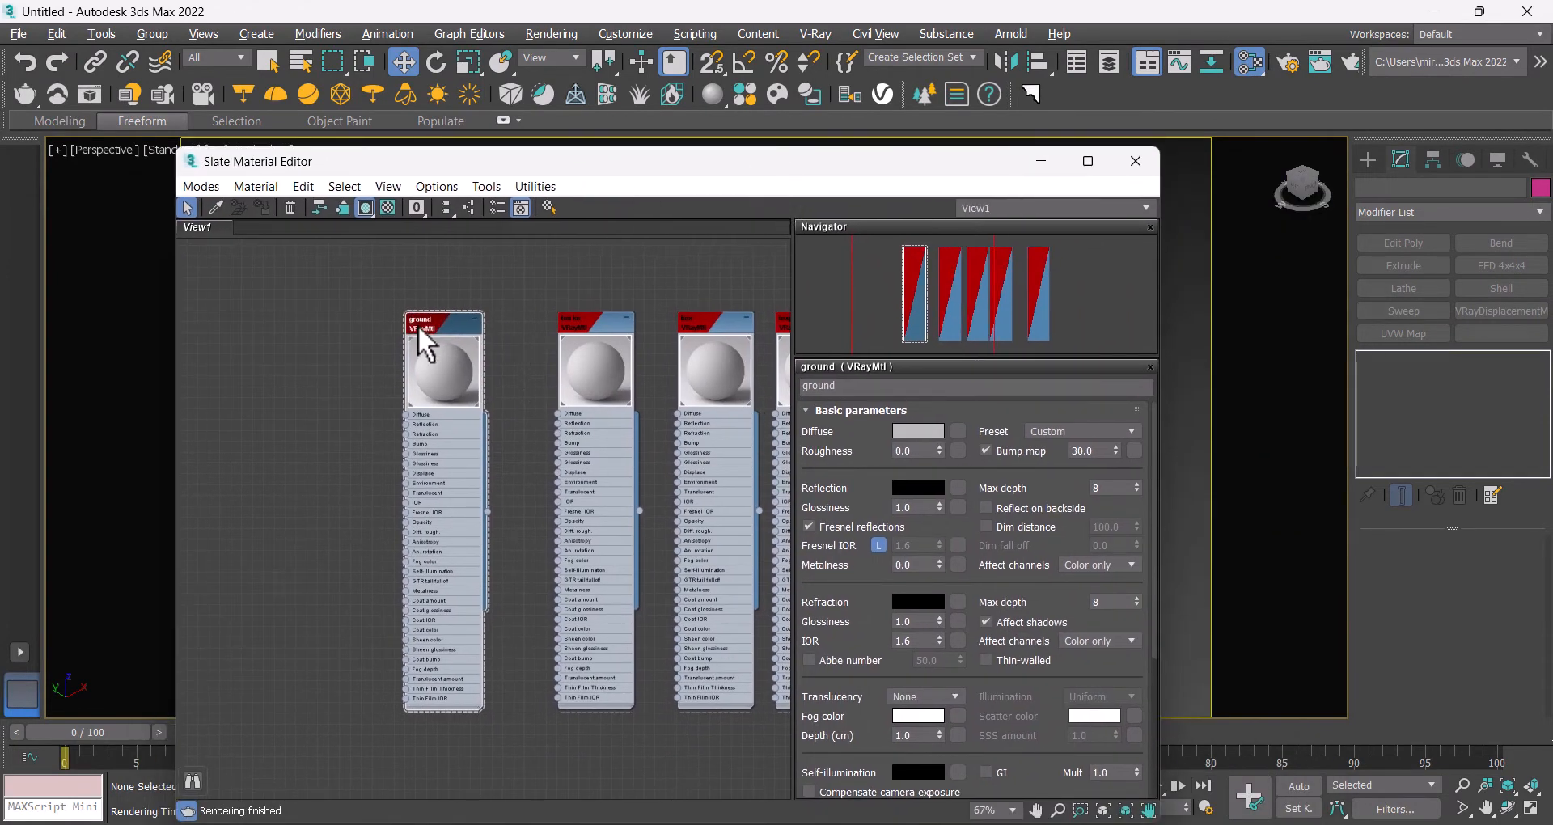
left_click(955, 427)
left_click(970, 103)
left_click(917, 489)
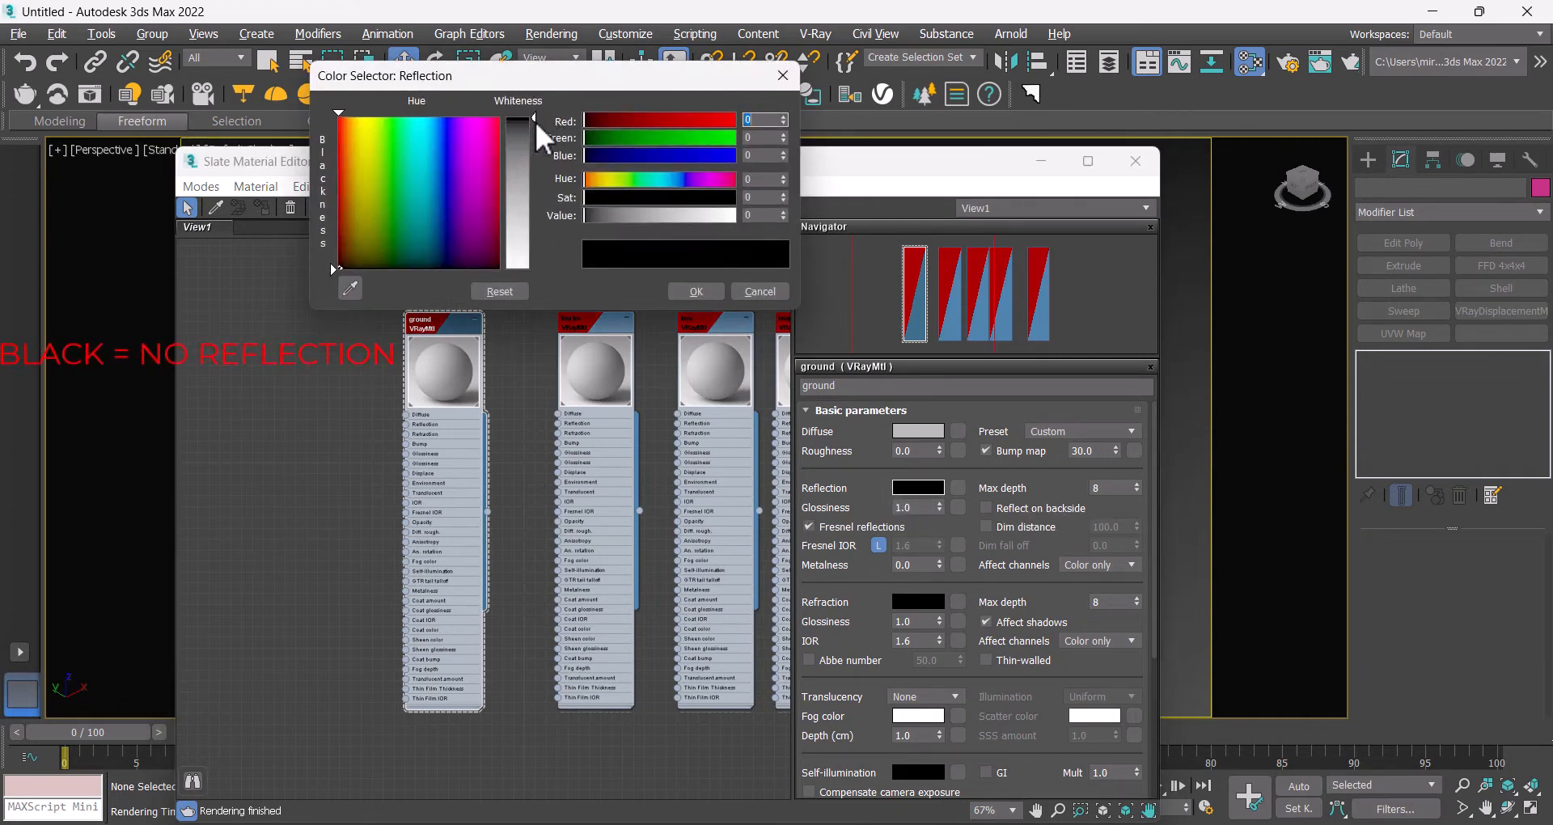
left_click_drag(534, 121, 534, 270)
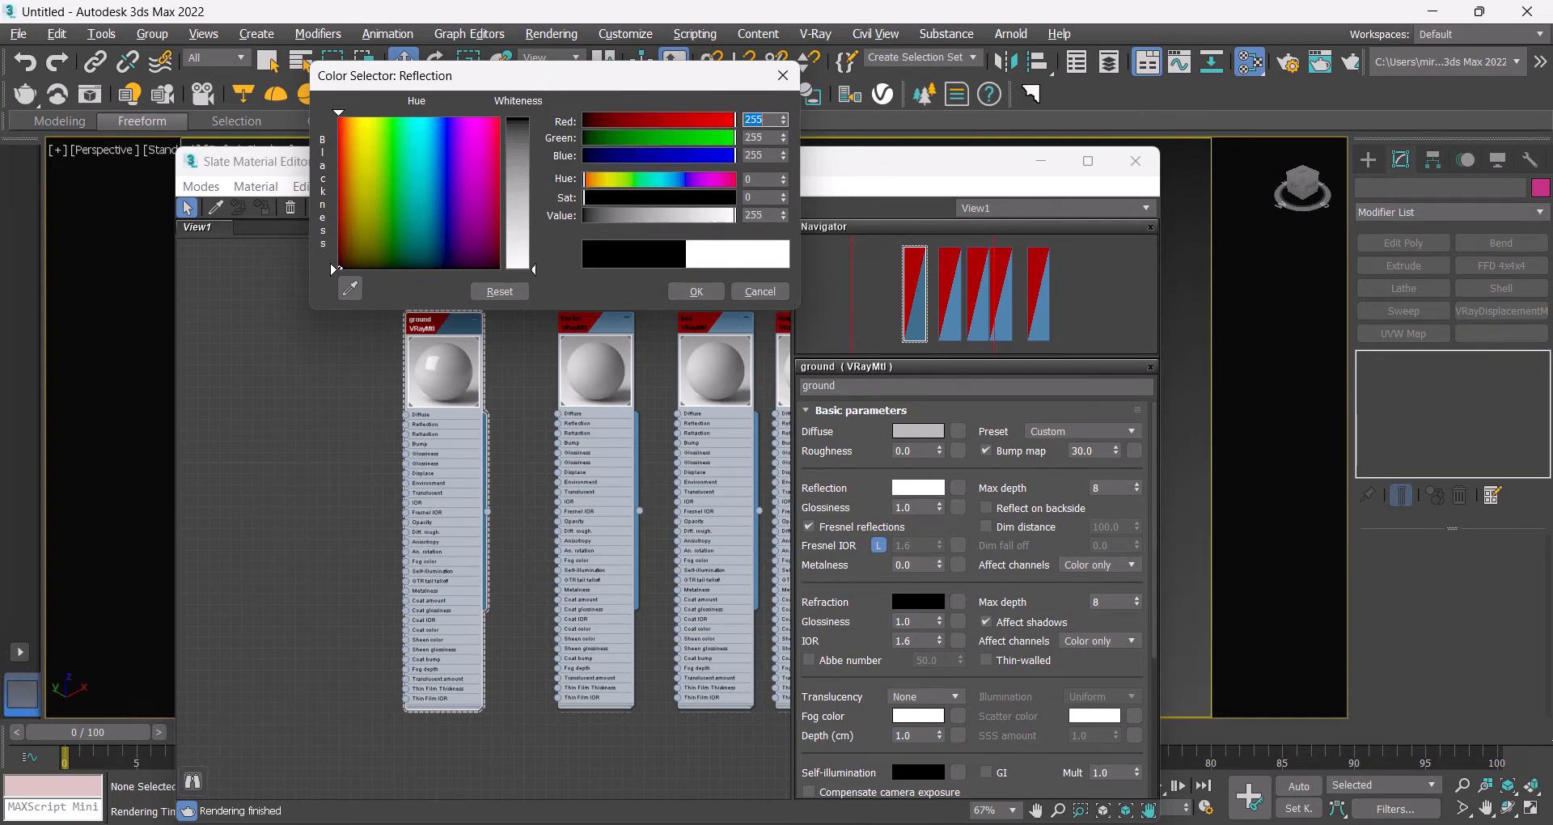
left_click_drag(534, 269, 534, 209)
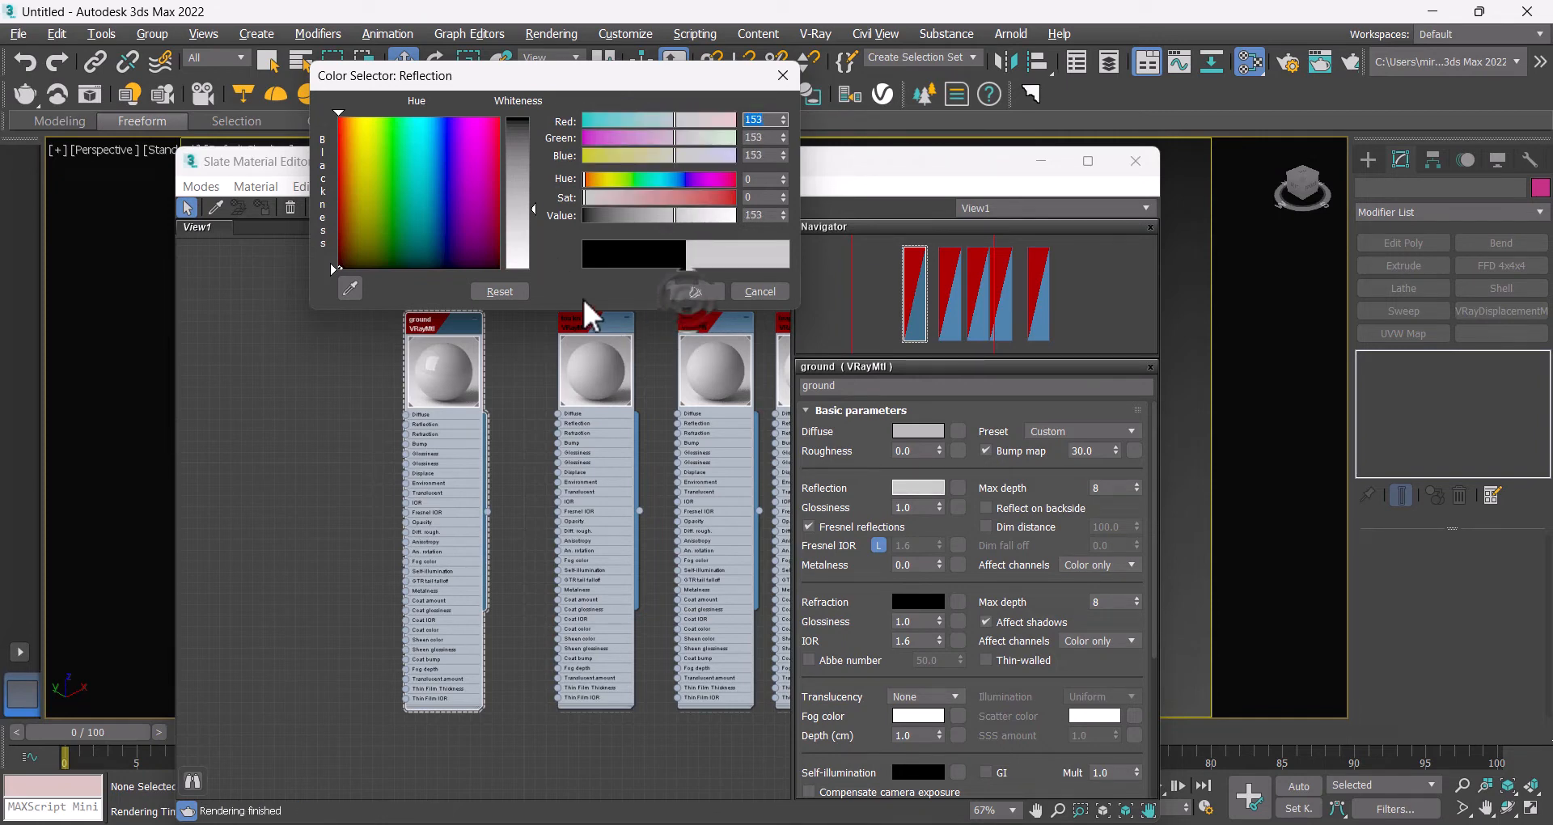
left_click(682, 291)
Step: Render the scene again
scroll(415, 374, "up", 5)
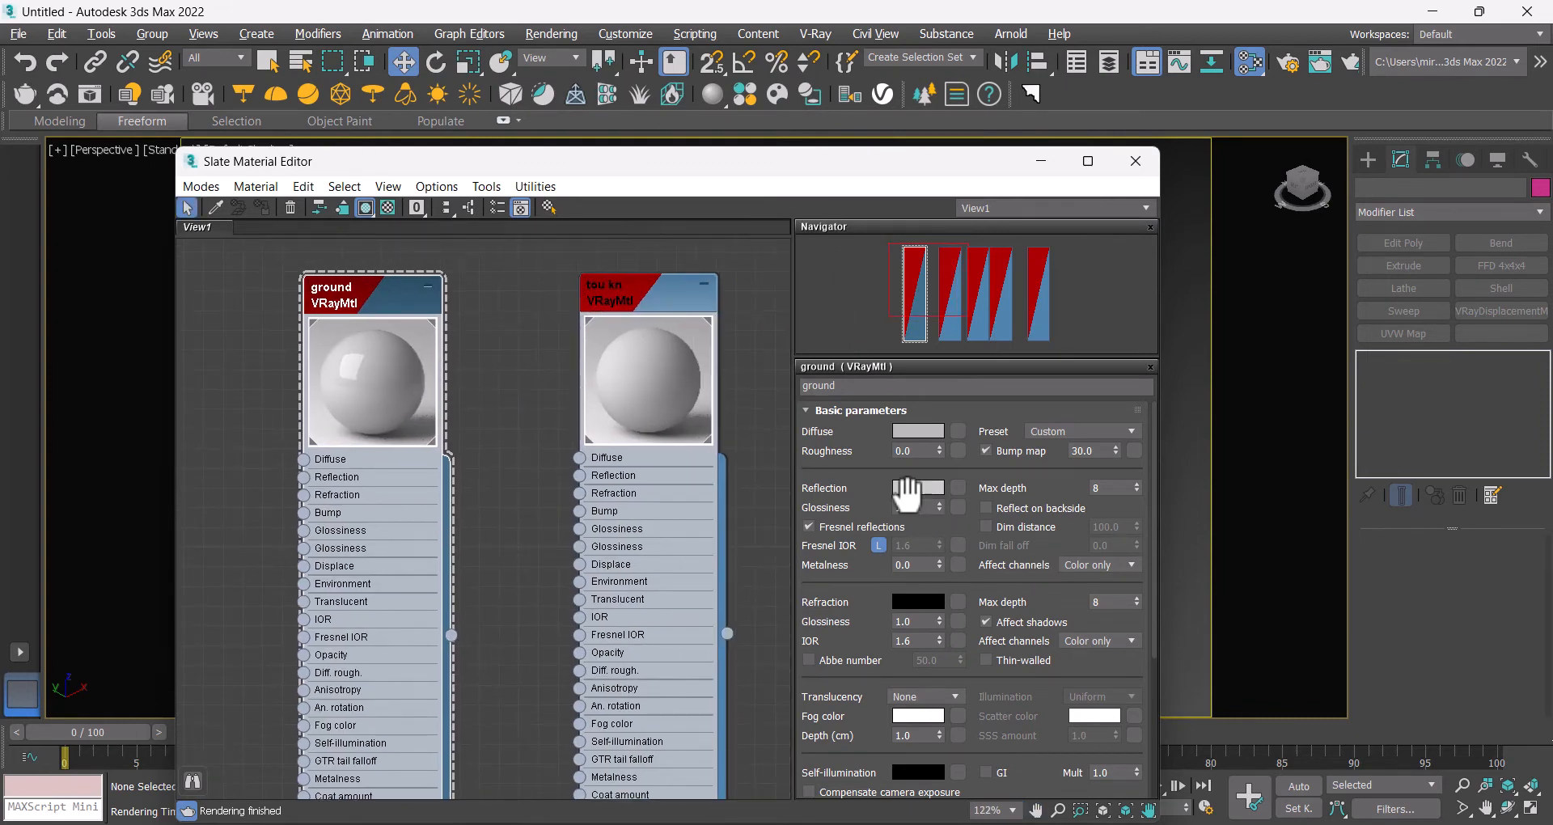
scroll(511, 343, "down", 3)
middle_click_drag(512, 370, 533, 346)
left_click(1348, 62)
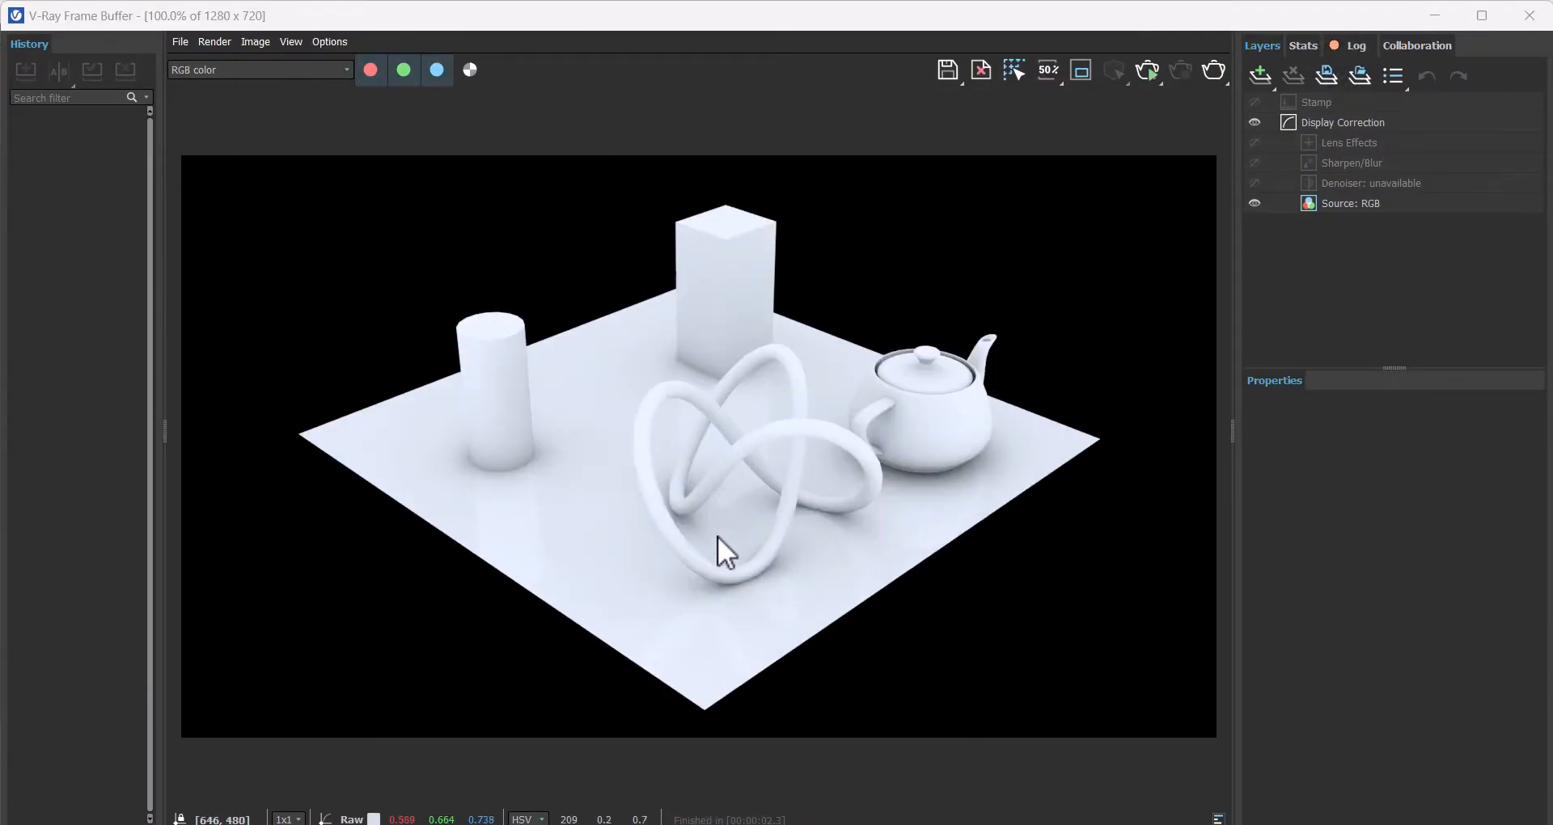
Step: Zoom and pan around the rendered image to examine the ground reflections
scroll(487, 482, "up", 2)
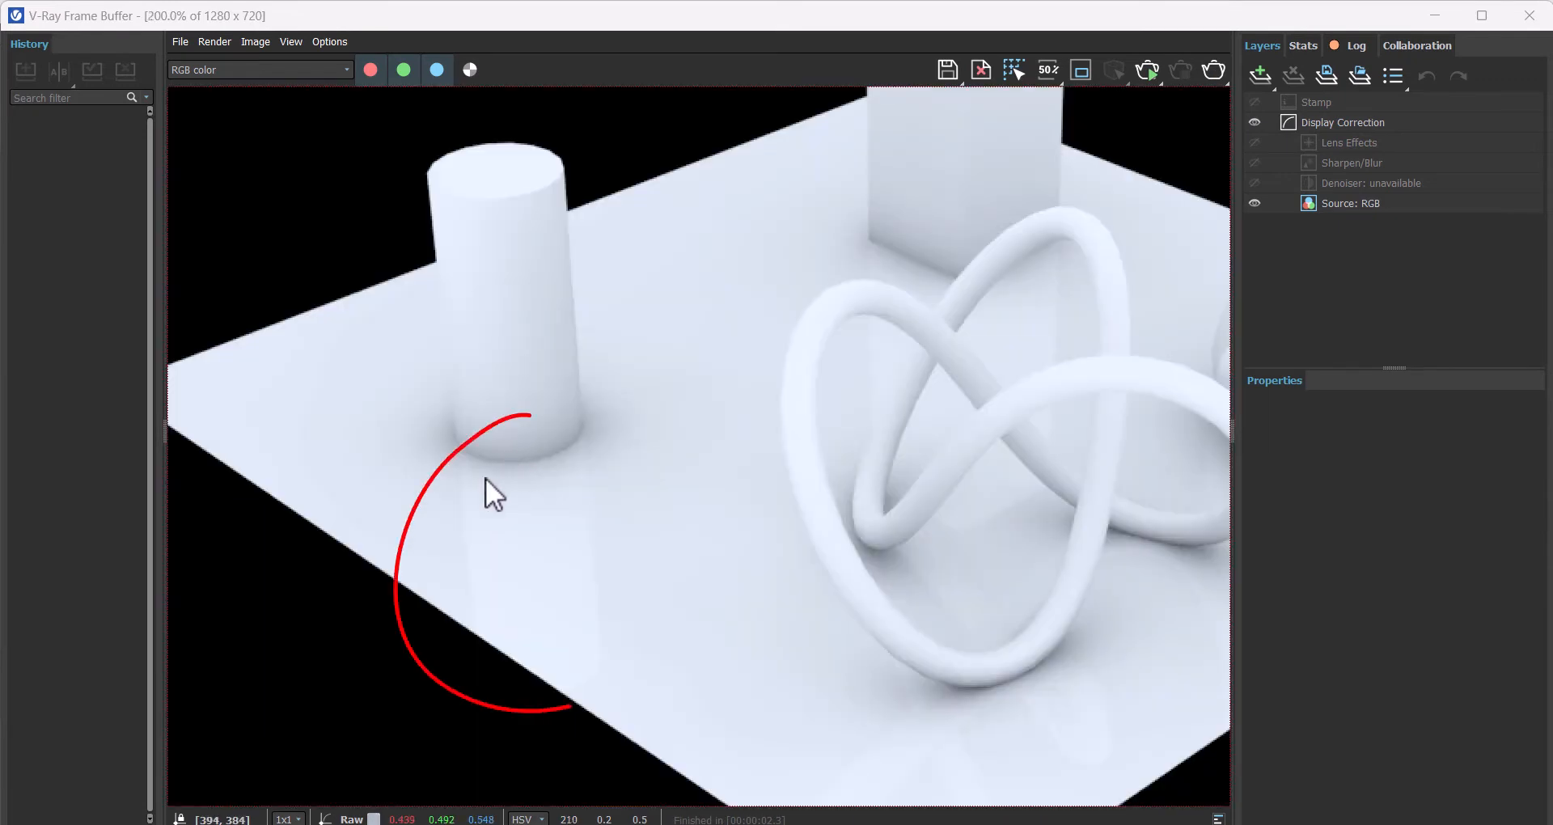
key("Escape")
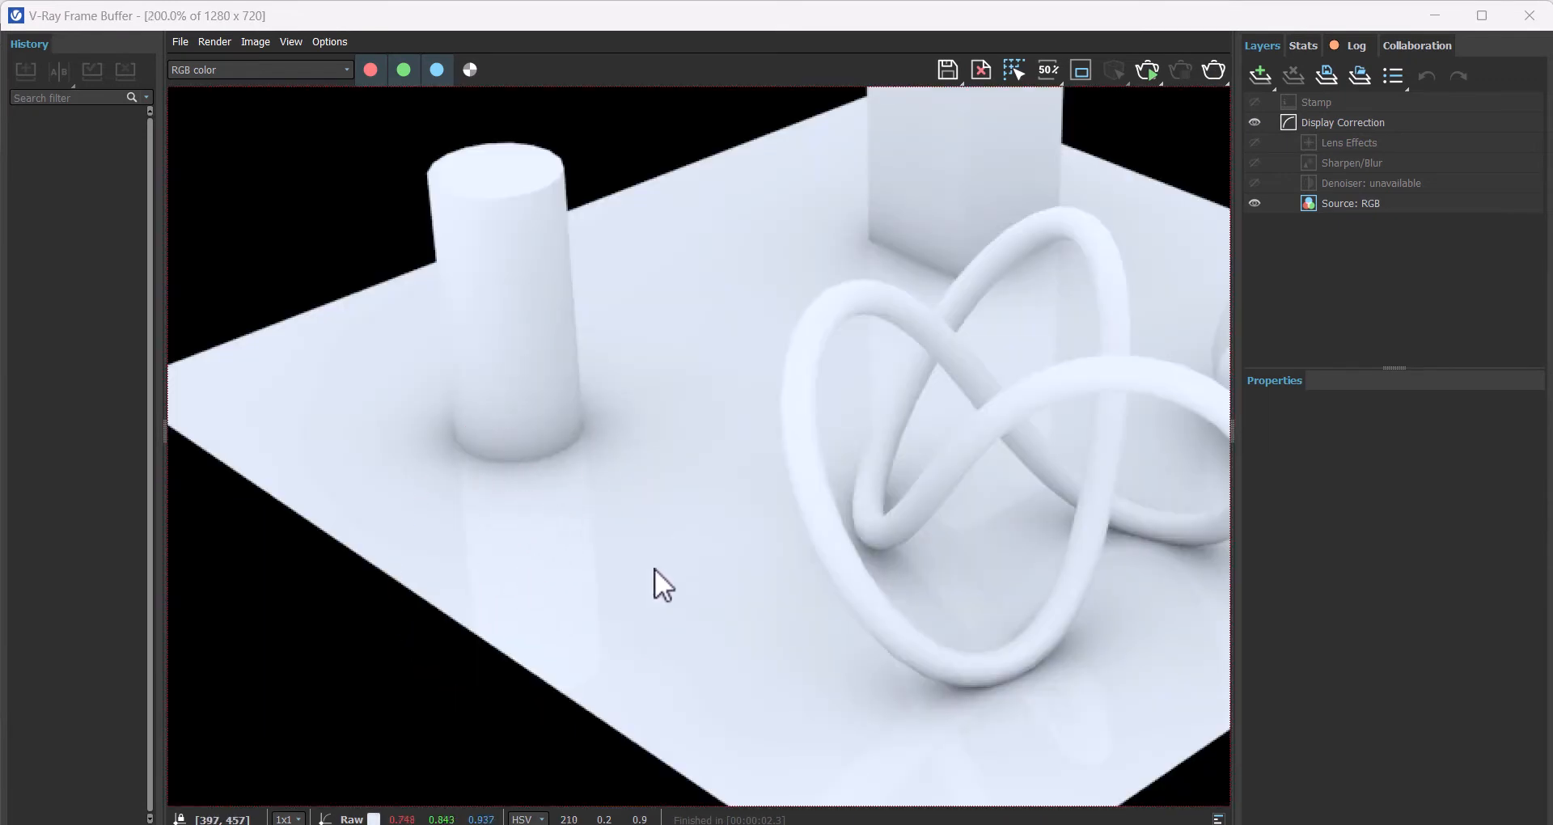
mouse_move(653, 568)
middle_mouse_down()
mouse_move(480, 475)
mouse_move(378, 477)
middle_mouse_up()
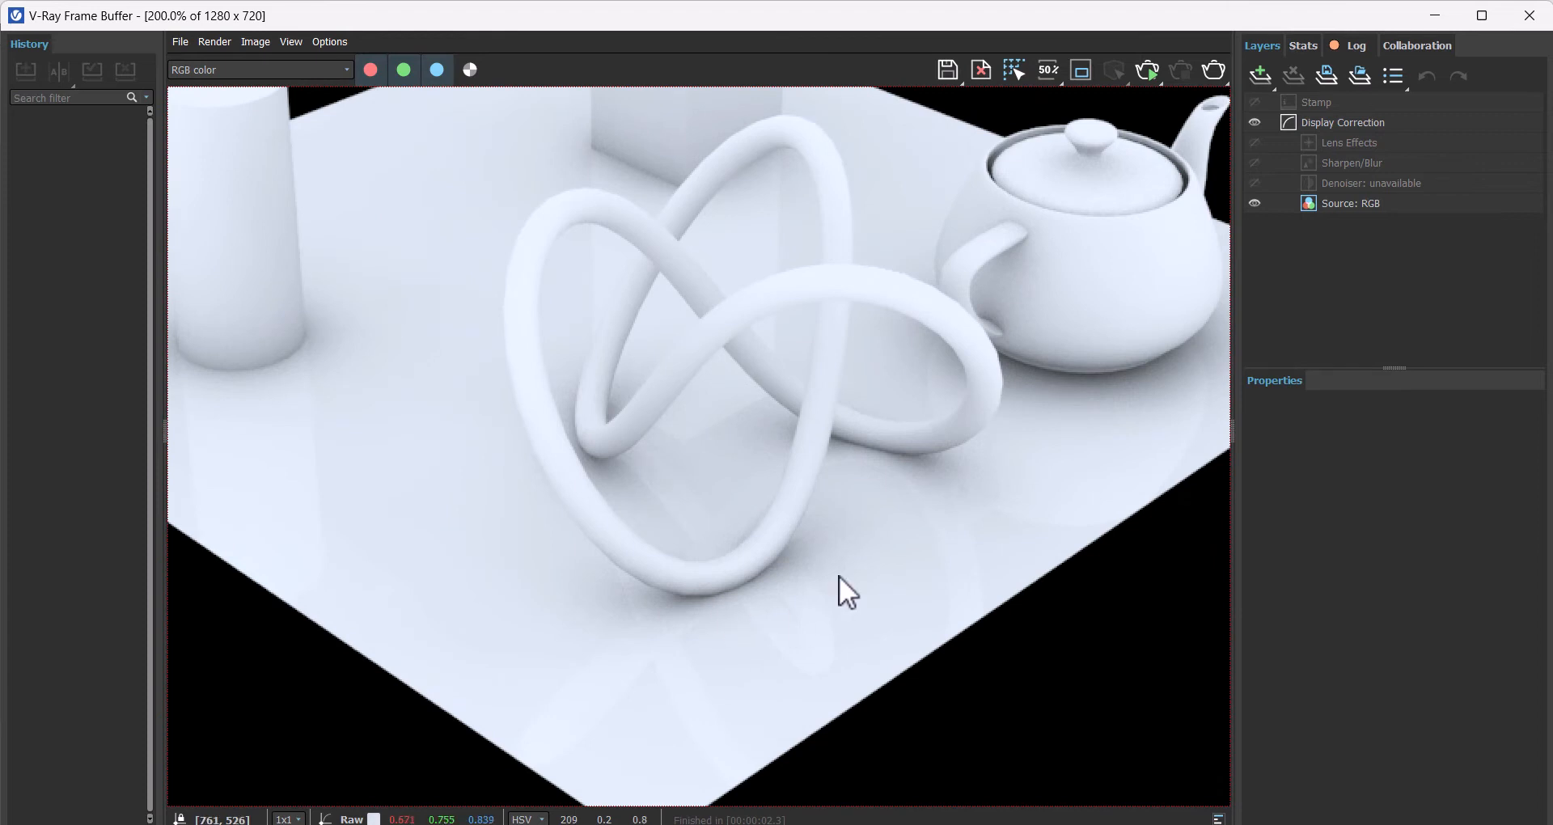
middle_click_drag(838, 575, 707, 586)
middle_click_drag(575, 381, 768, 479)
Step: Set the torus knot material's diffuse color to bright green
left_click(1529, 15)
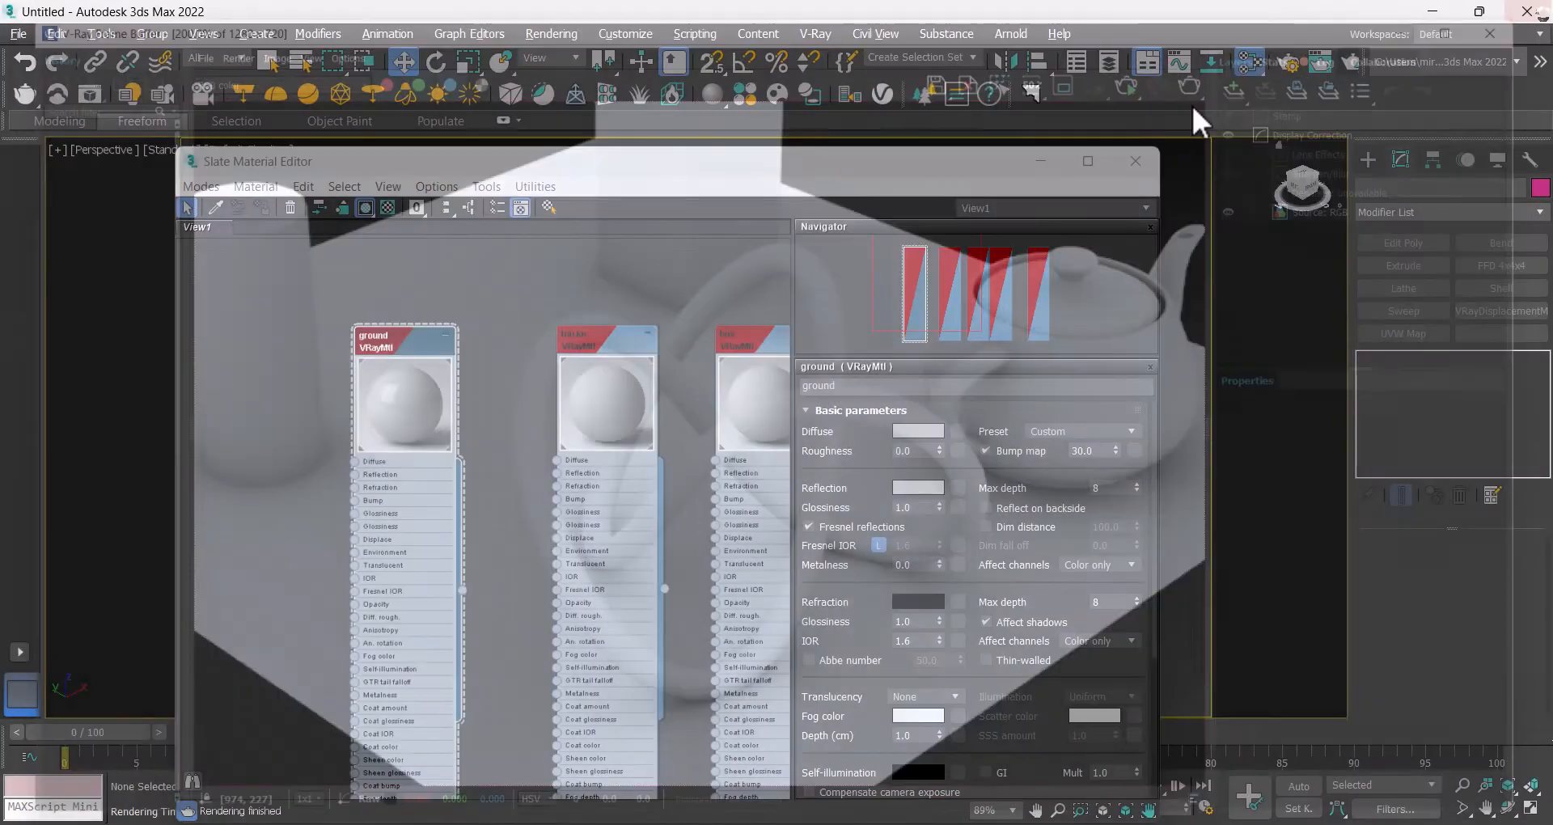
middle_click_drag(605, 303, 398, 303)
double_click(385, 350)
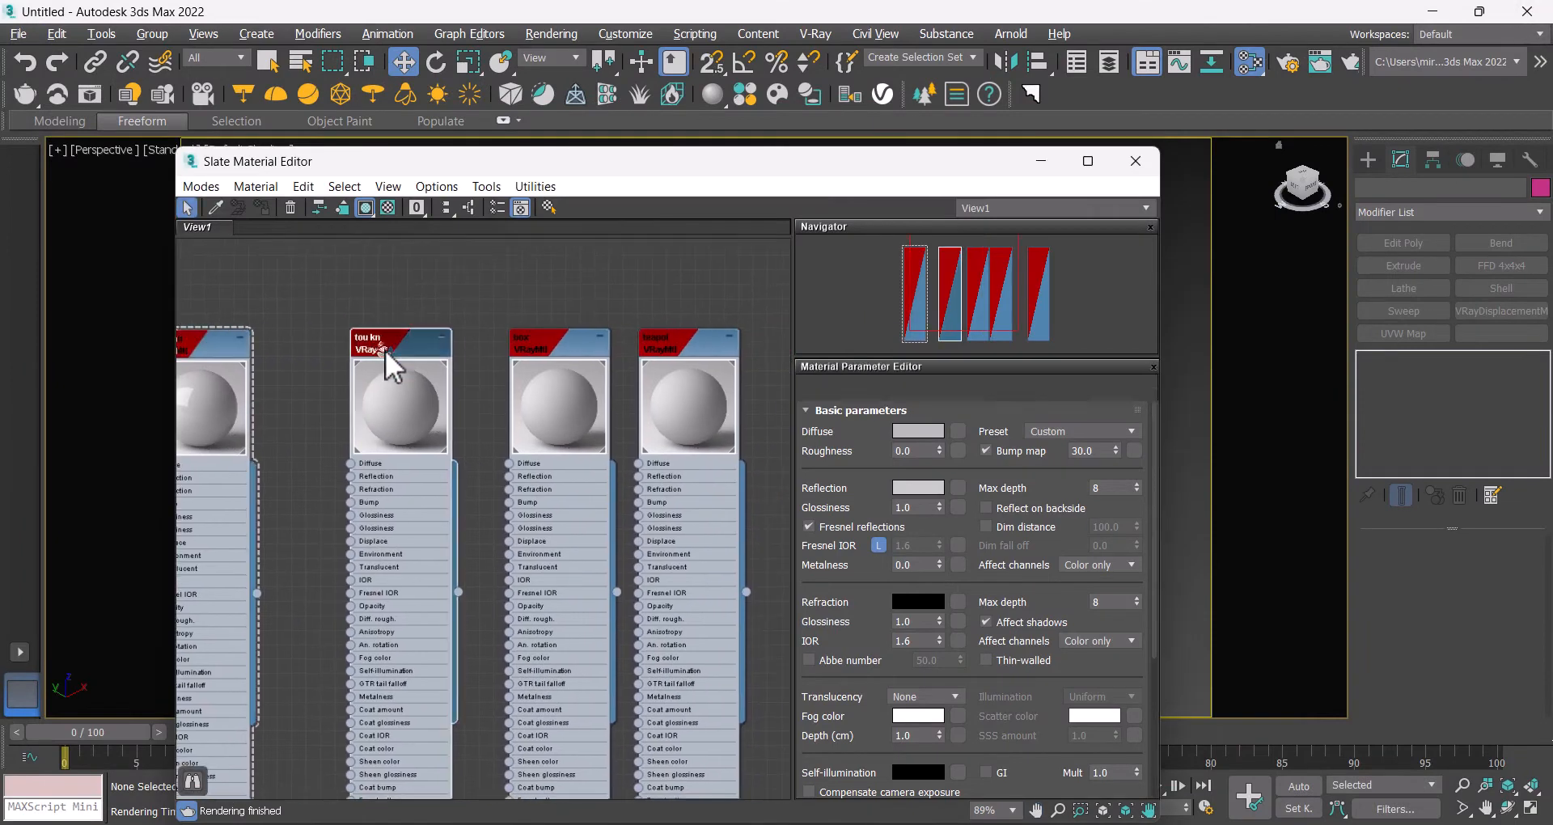
left_click(921, 432)
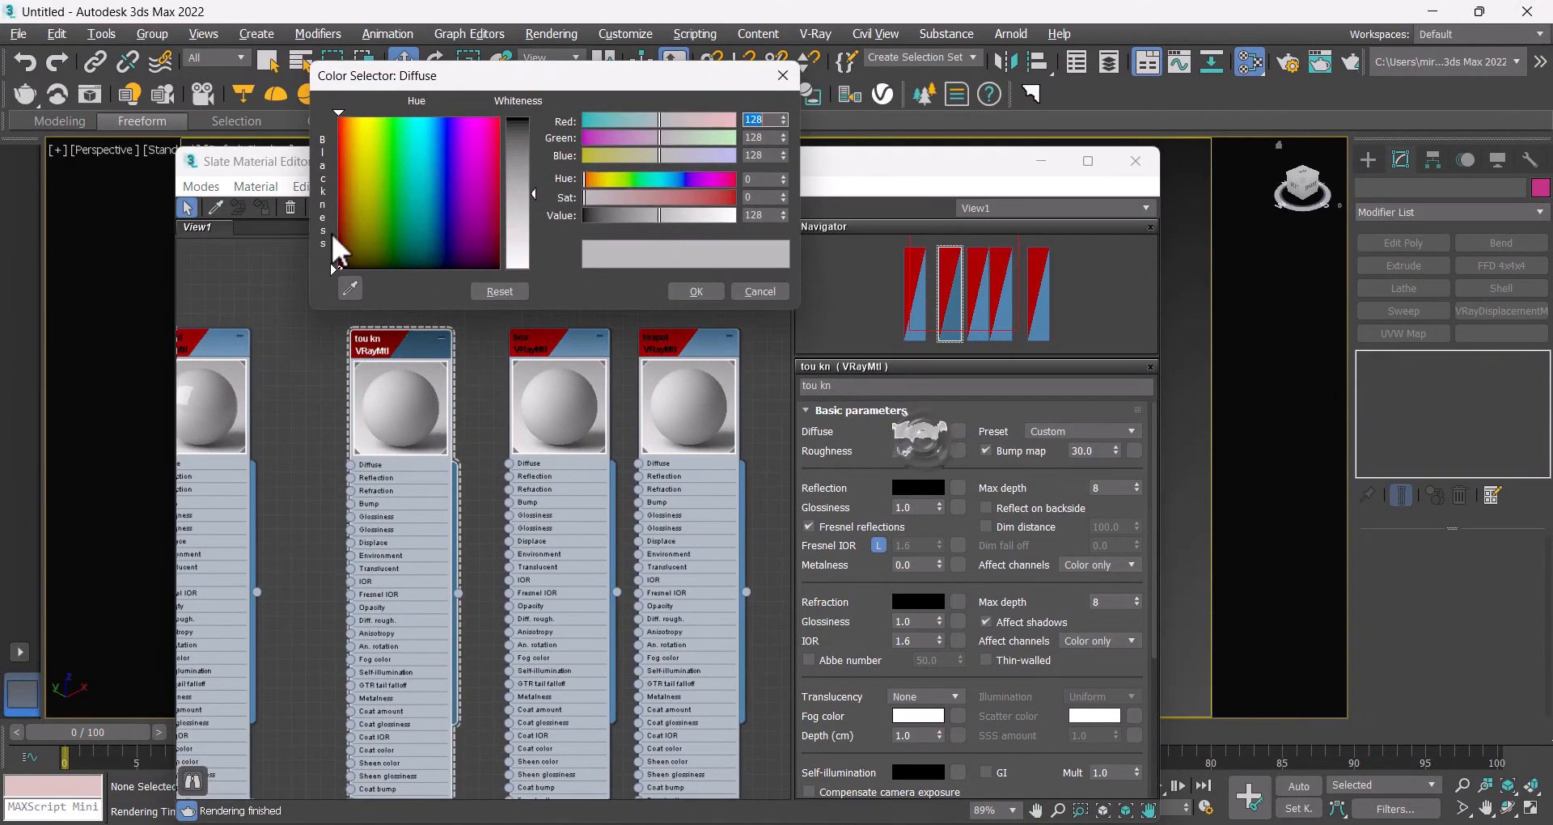
left_click(395, 119)
left_click_drag(520, 146, 571, 110)
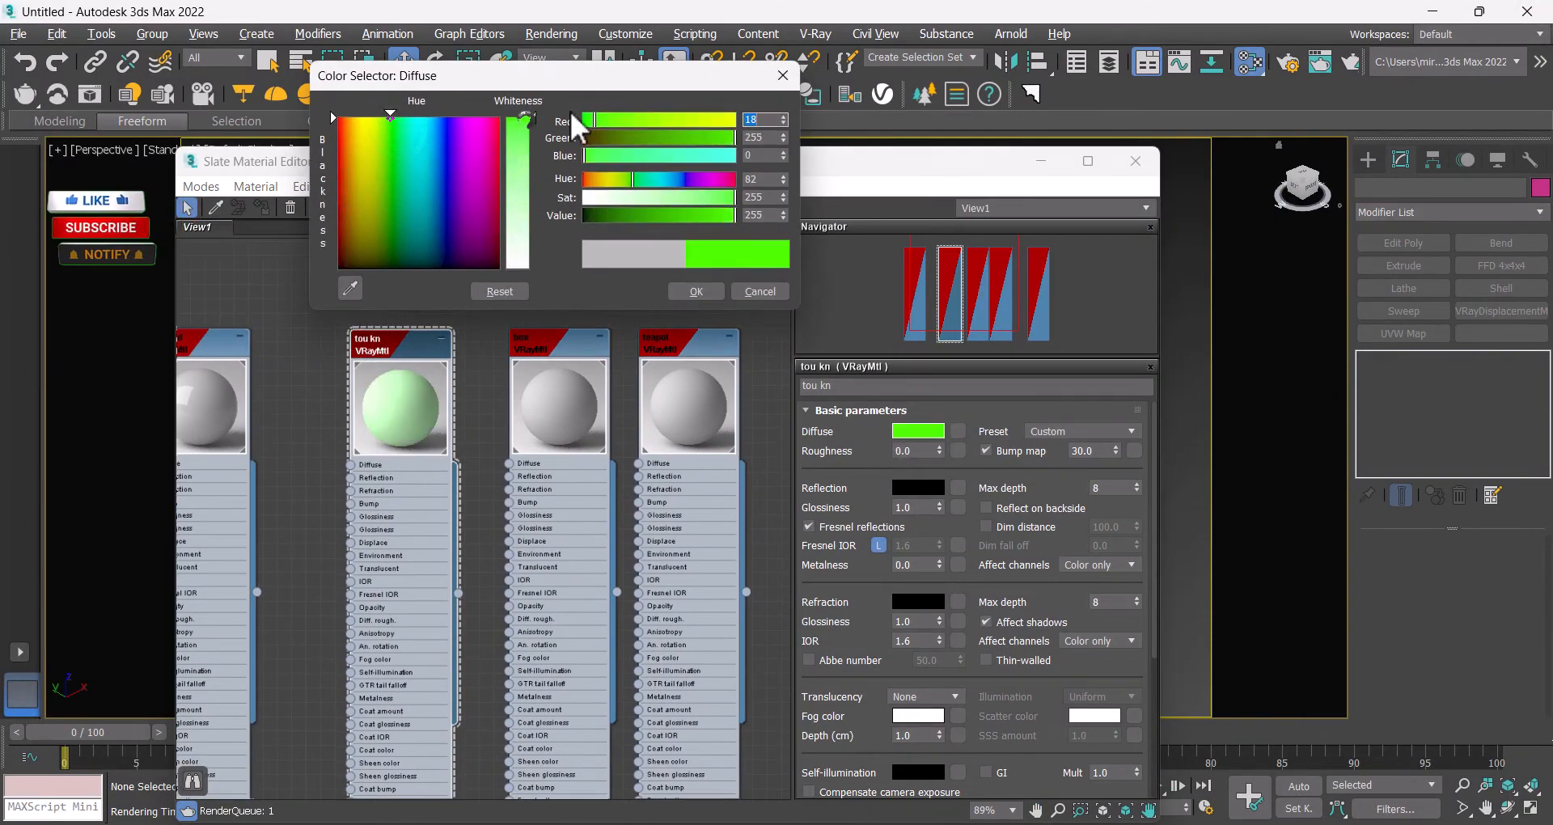
left_click(695, 291)
Step: Set the box material's diffuse color to pure red
double_click(576, 340)
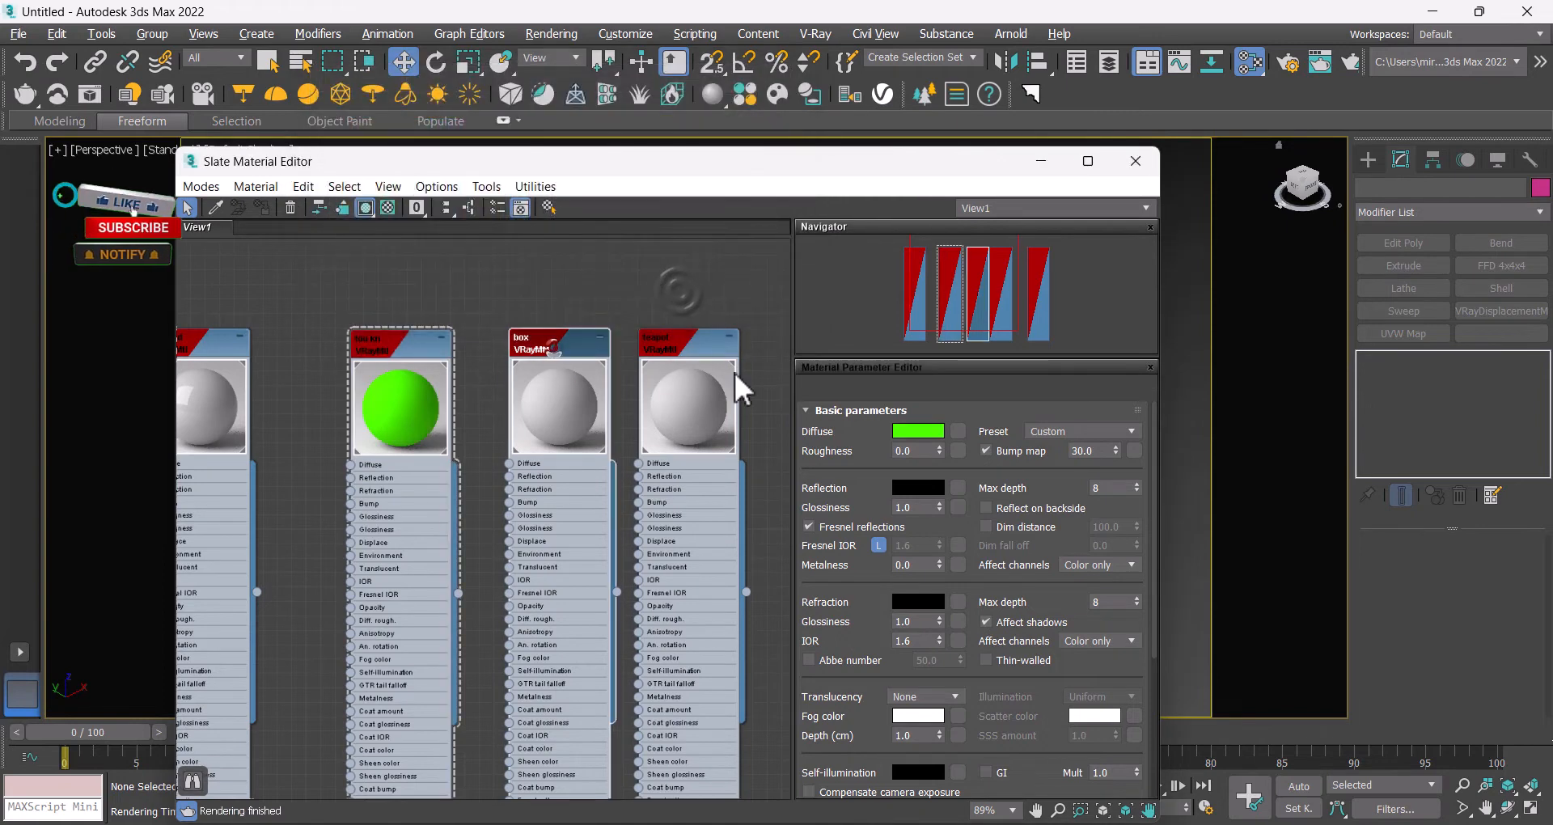
left_click(918, 431)
left_click_drag(349, 139, 335, 114)
left_click_drag(518, 152, 526, 111)
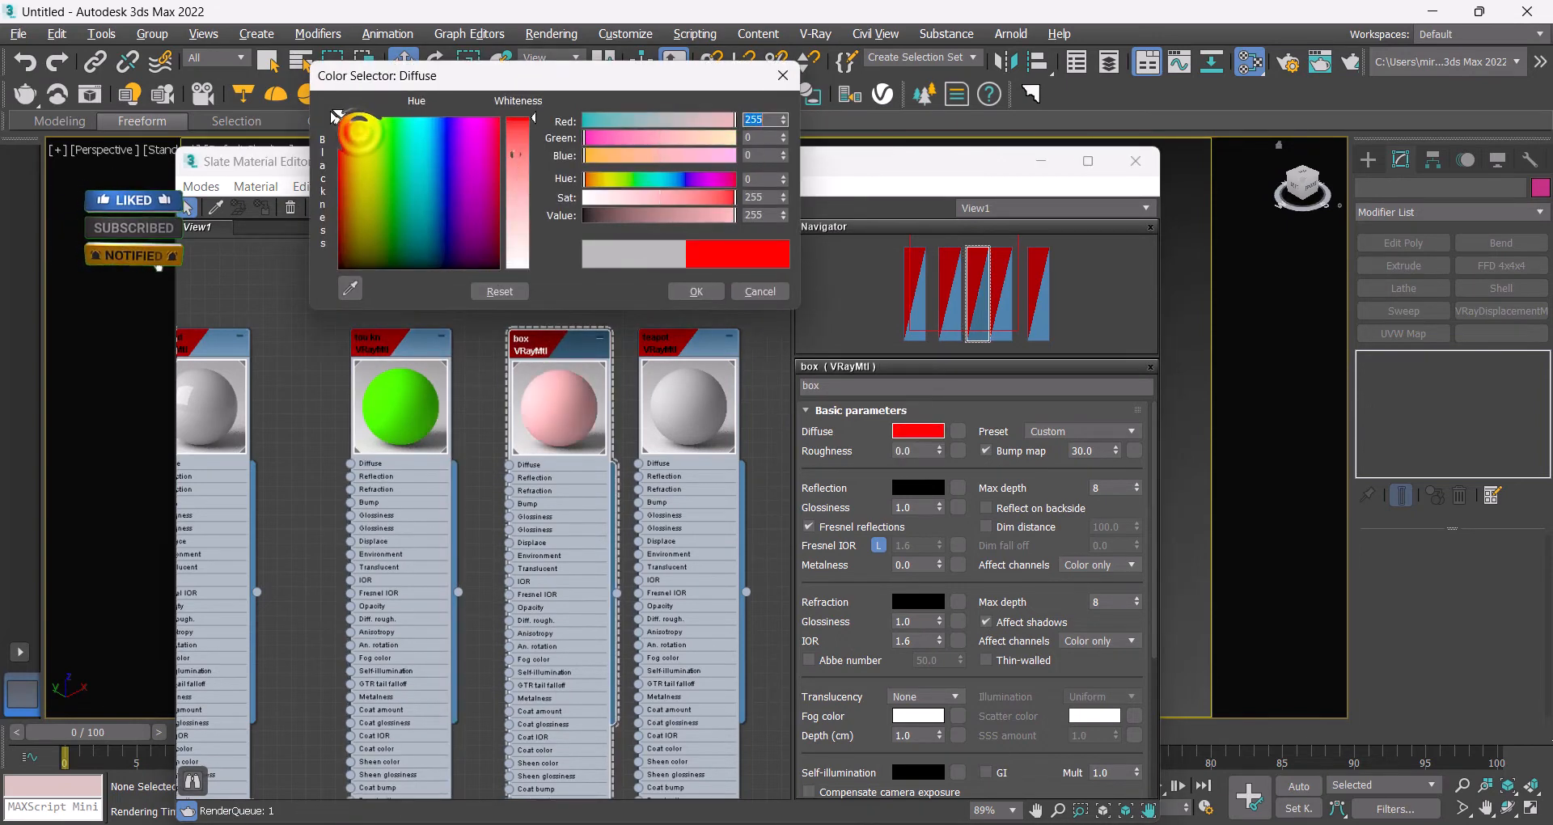
left_click(673, 287)
Step: Set the teapot material's diffuse color to blue
double_click(660, 340)
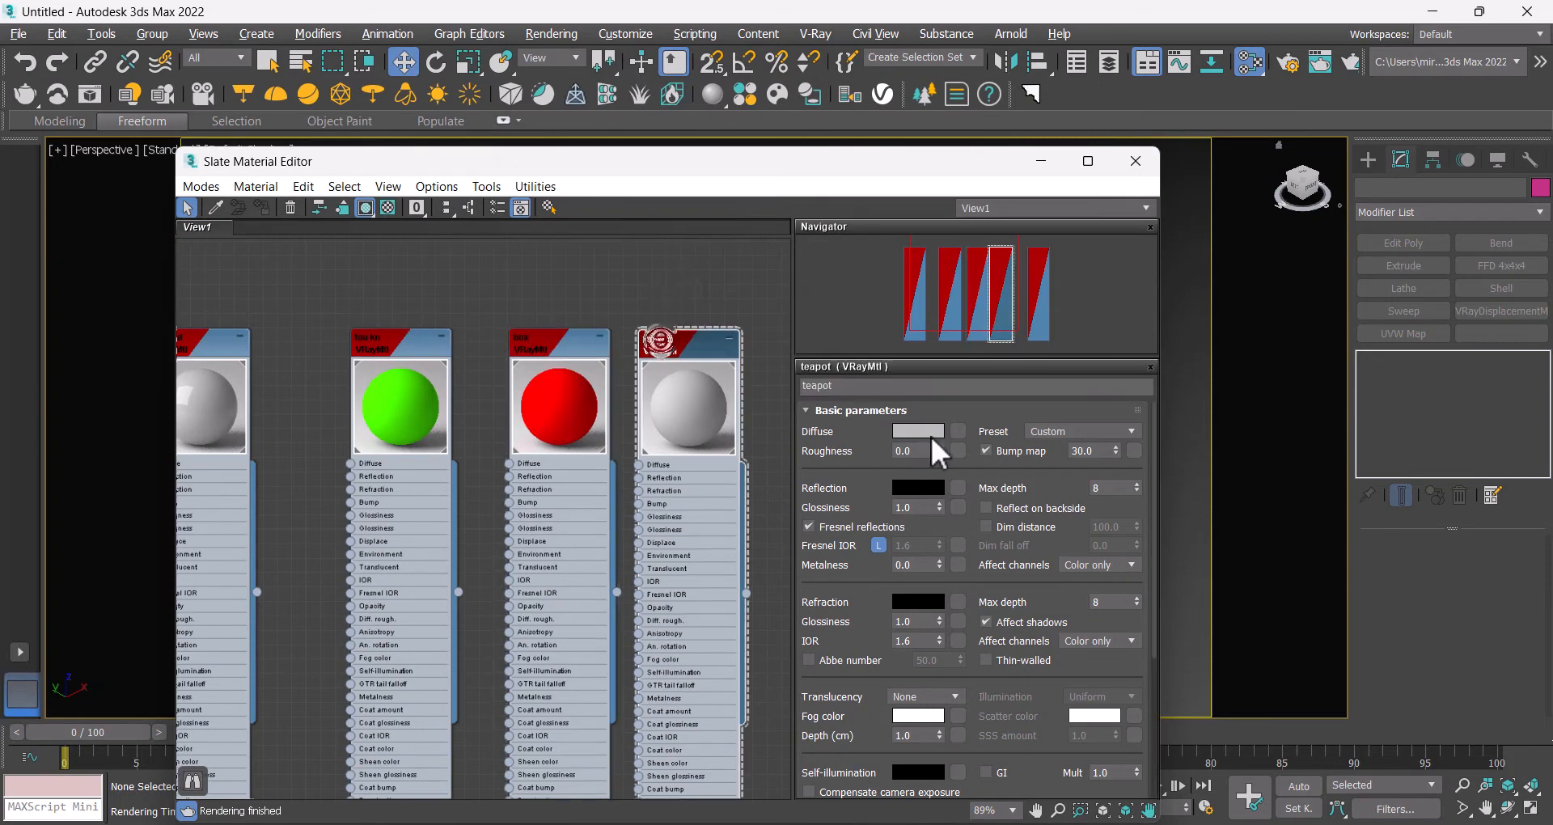
left_click(918, 432)
left_click_drag(461, 147, 441, 115)
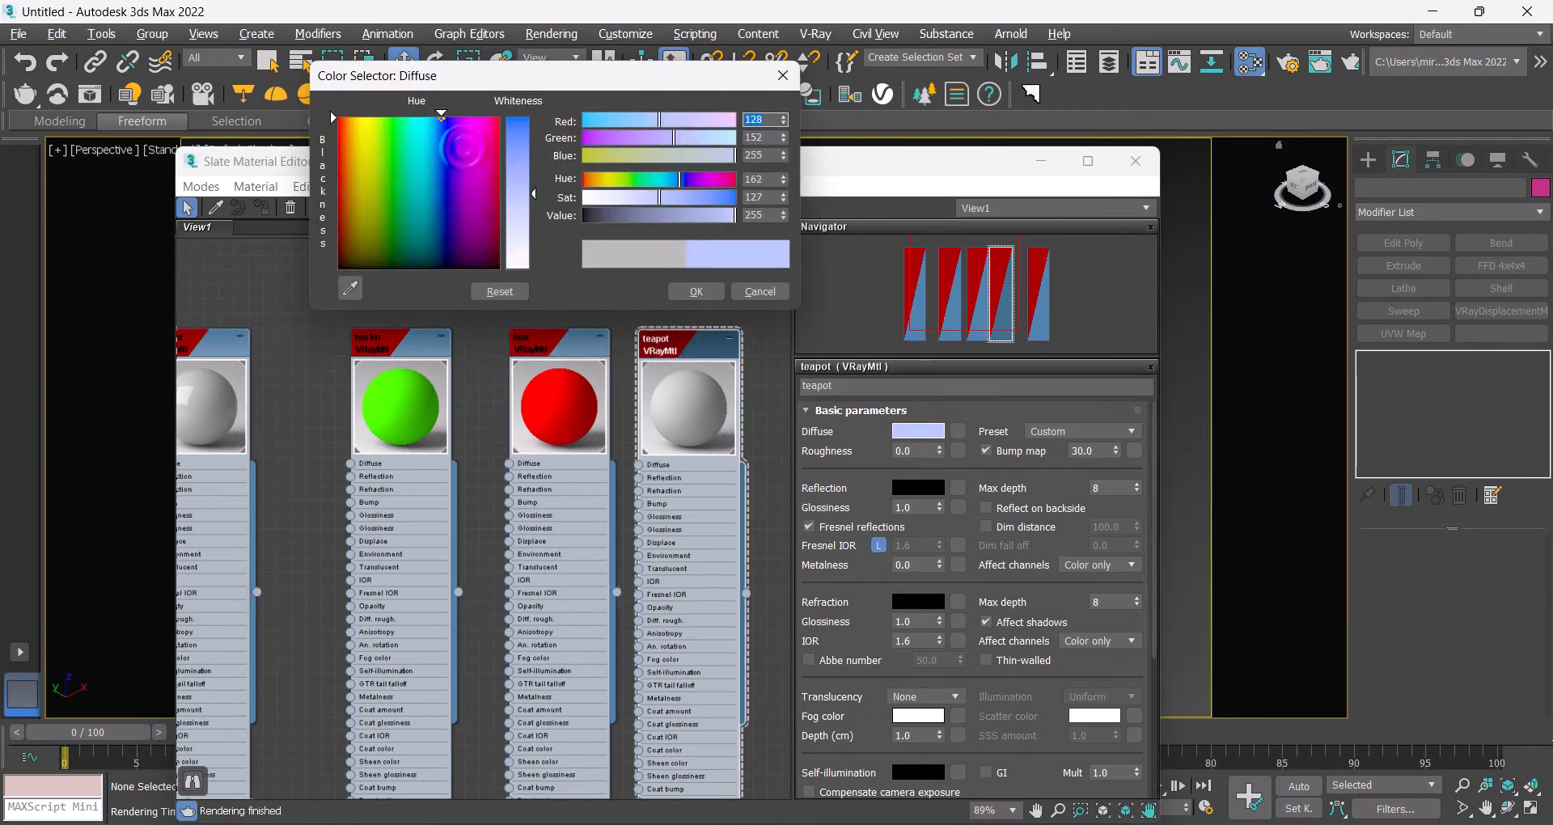
left_click_drag(520, 156, 524, 113)
left_click(673, 293)
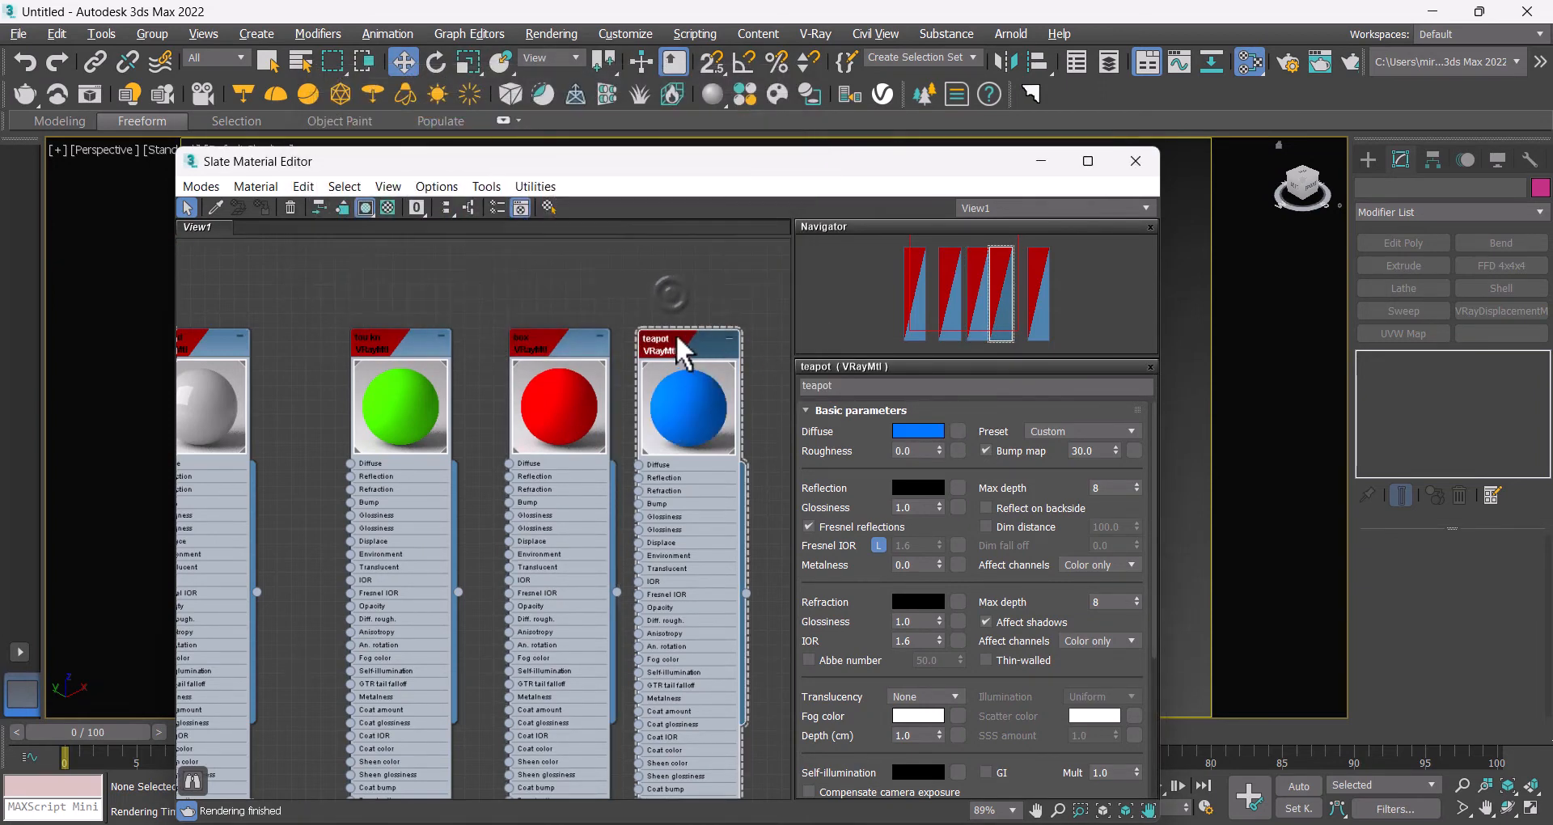
Step: Set the cylinder material's diffuse color to cyan
middle_click_drag(742, 334, 540, 331)
double_click(667, 341)
left_click(919, 431)
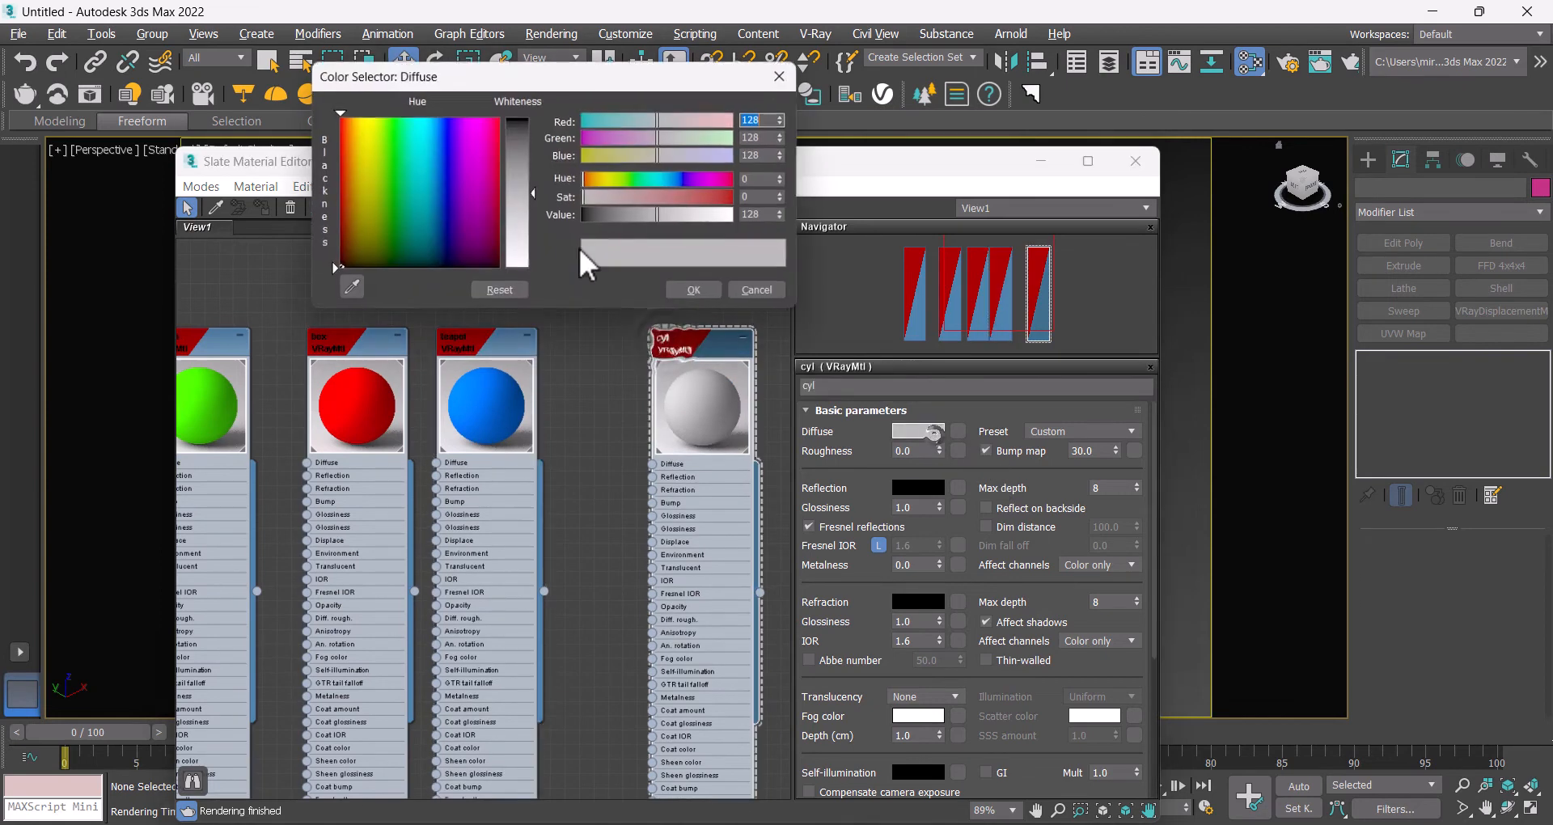
left_click_drag(432, 197, 424, 194)
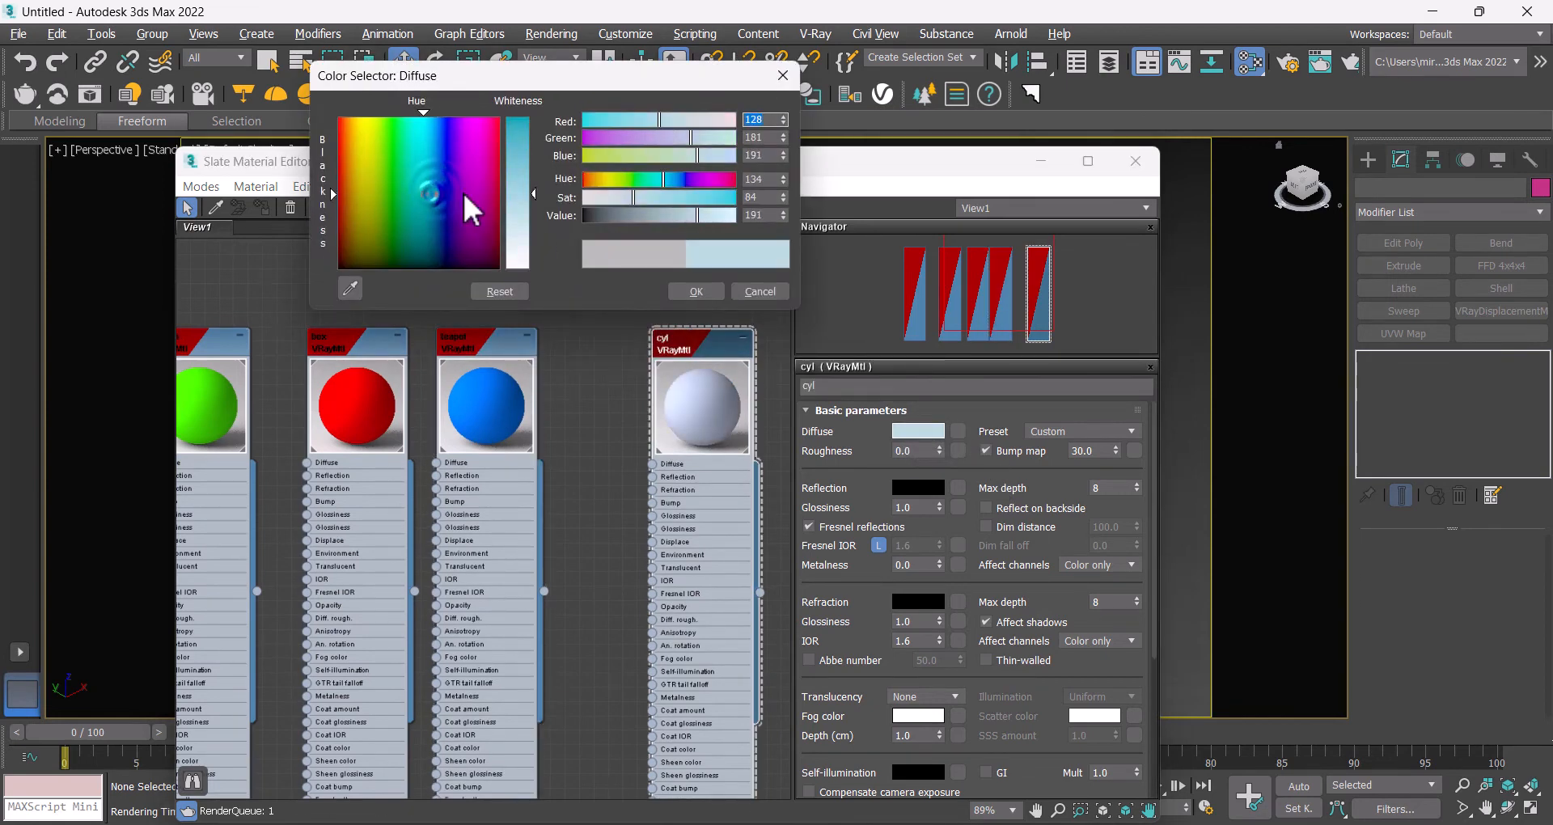
left_click_drag(519, 174, 520, 115)
left_click(673, 293)
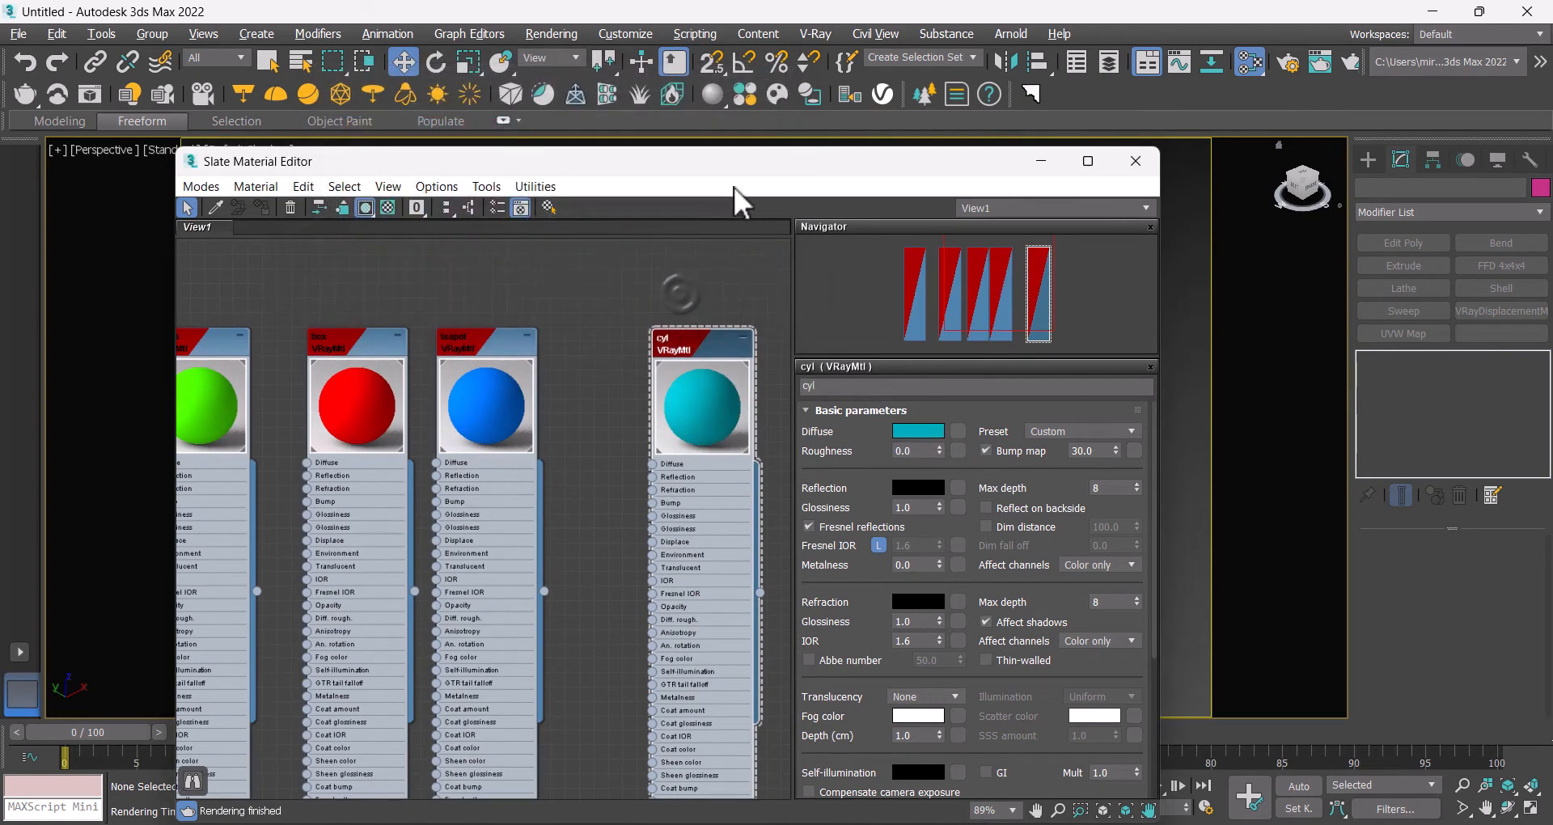
Step: Render the scene and zoom into the result to examine the colored objects, then close the frame buffer
left_click_drag(756, 161, 860, 377)
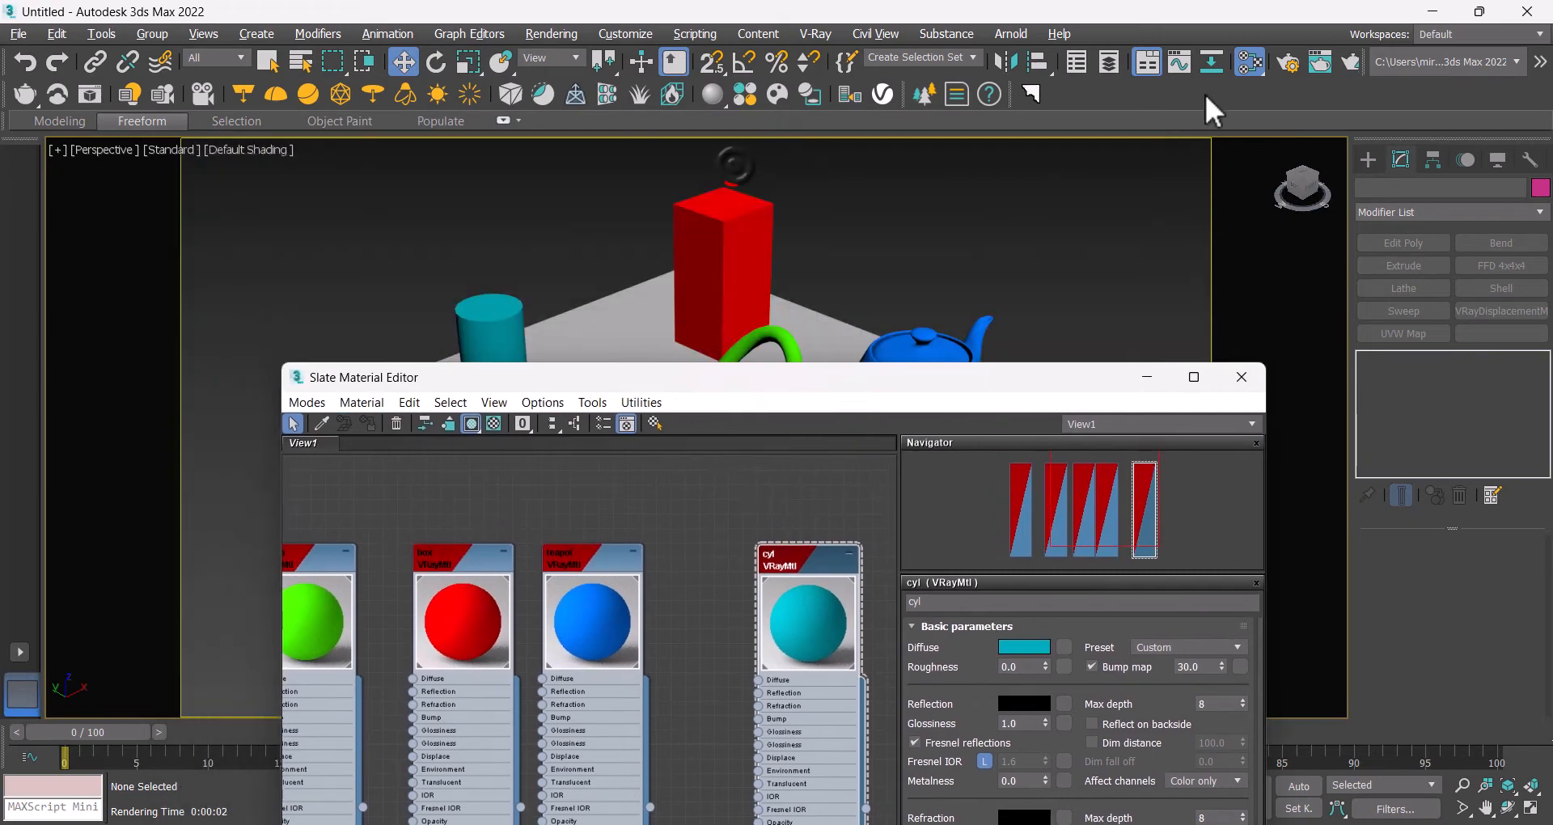
left_click(1354, 58)
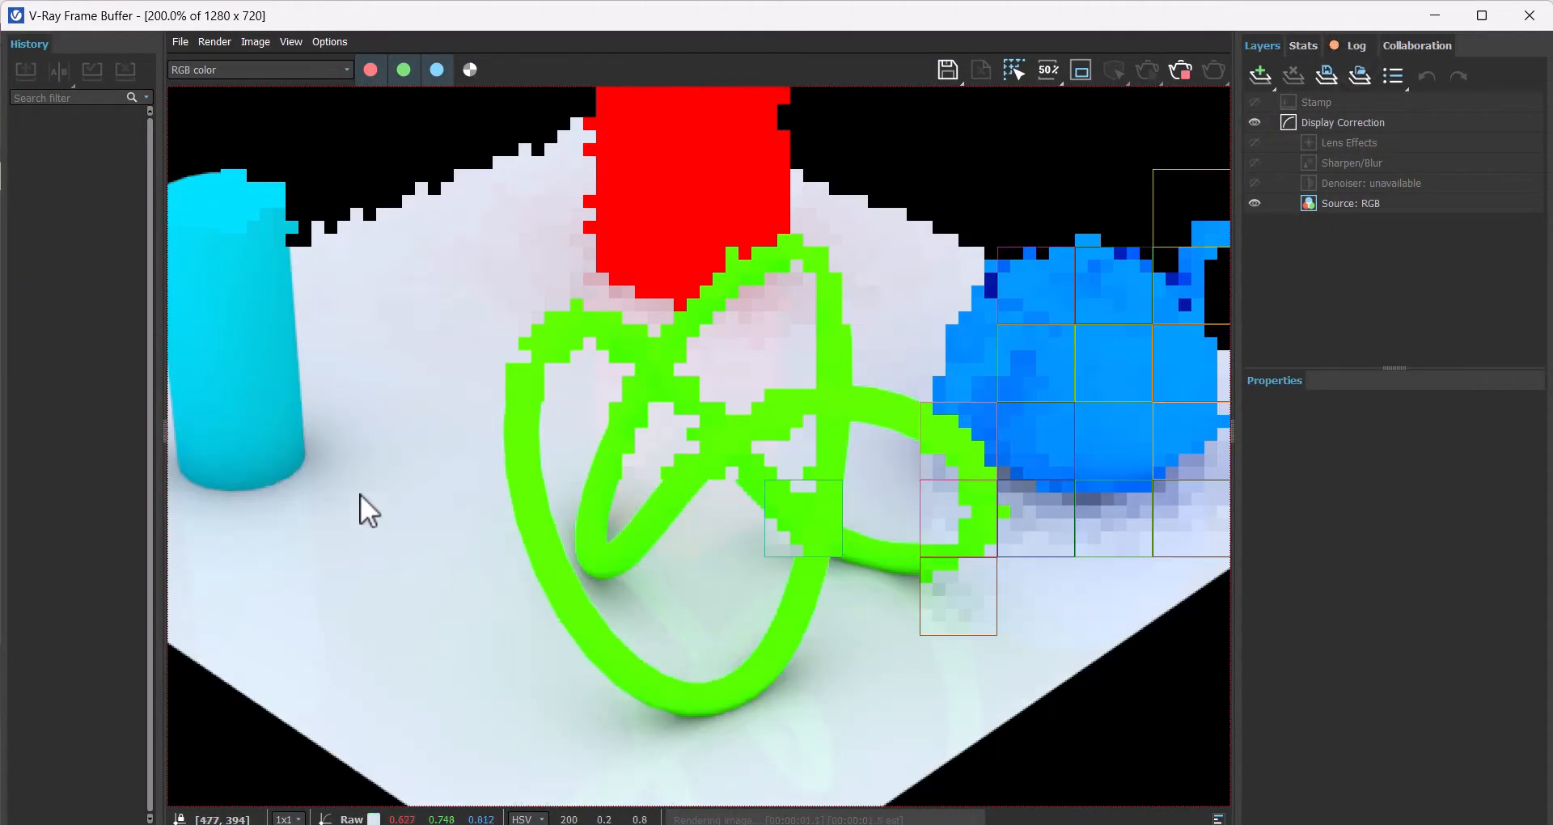
scroll(361, 510, "up", 2)
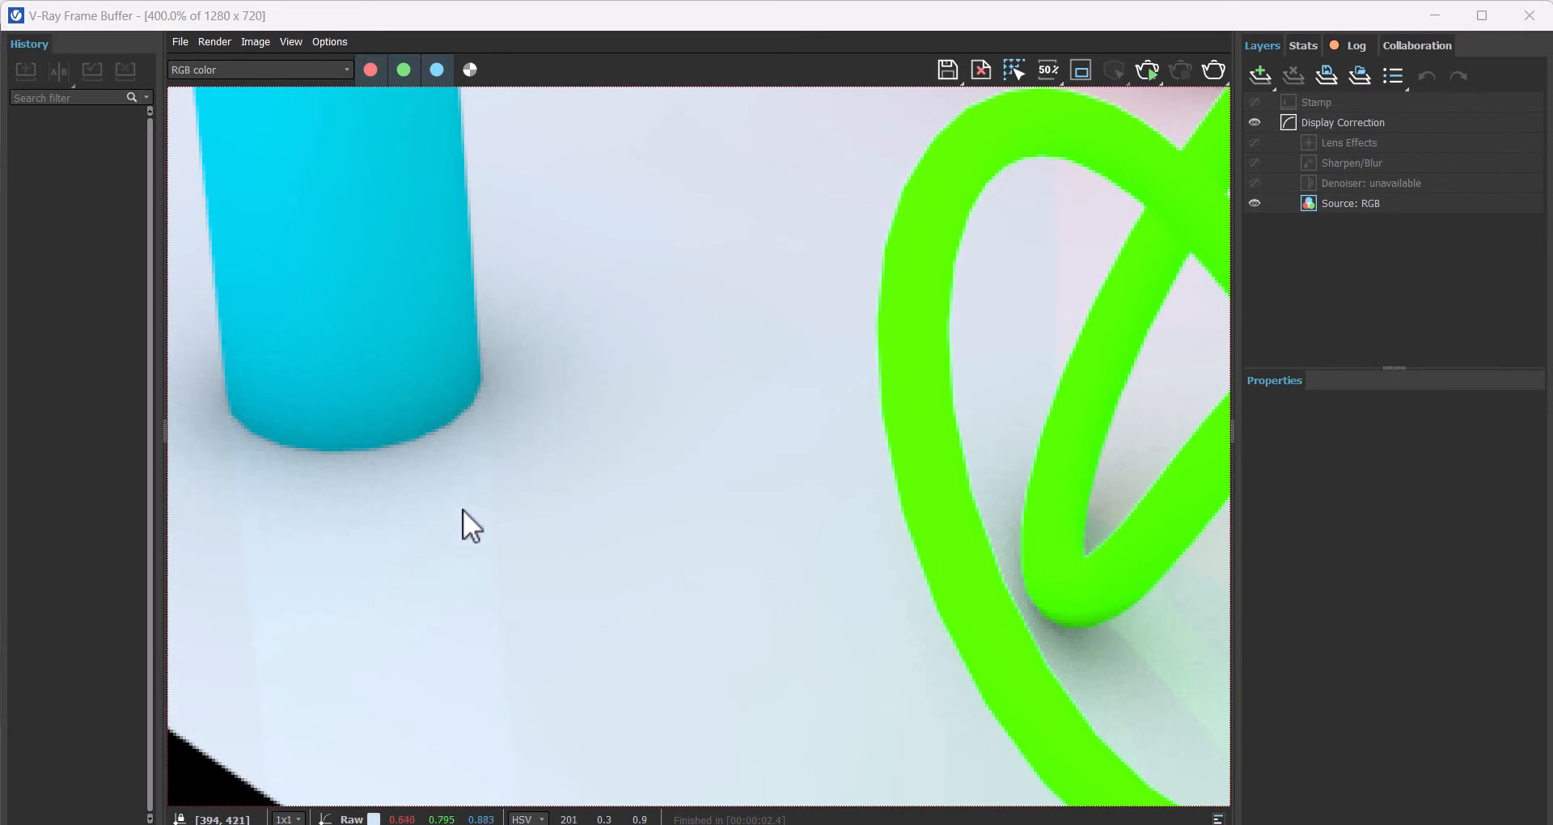
scroll(309, 542, "down", 1)
middle_click_drag(331, 497, 358, 403)
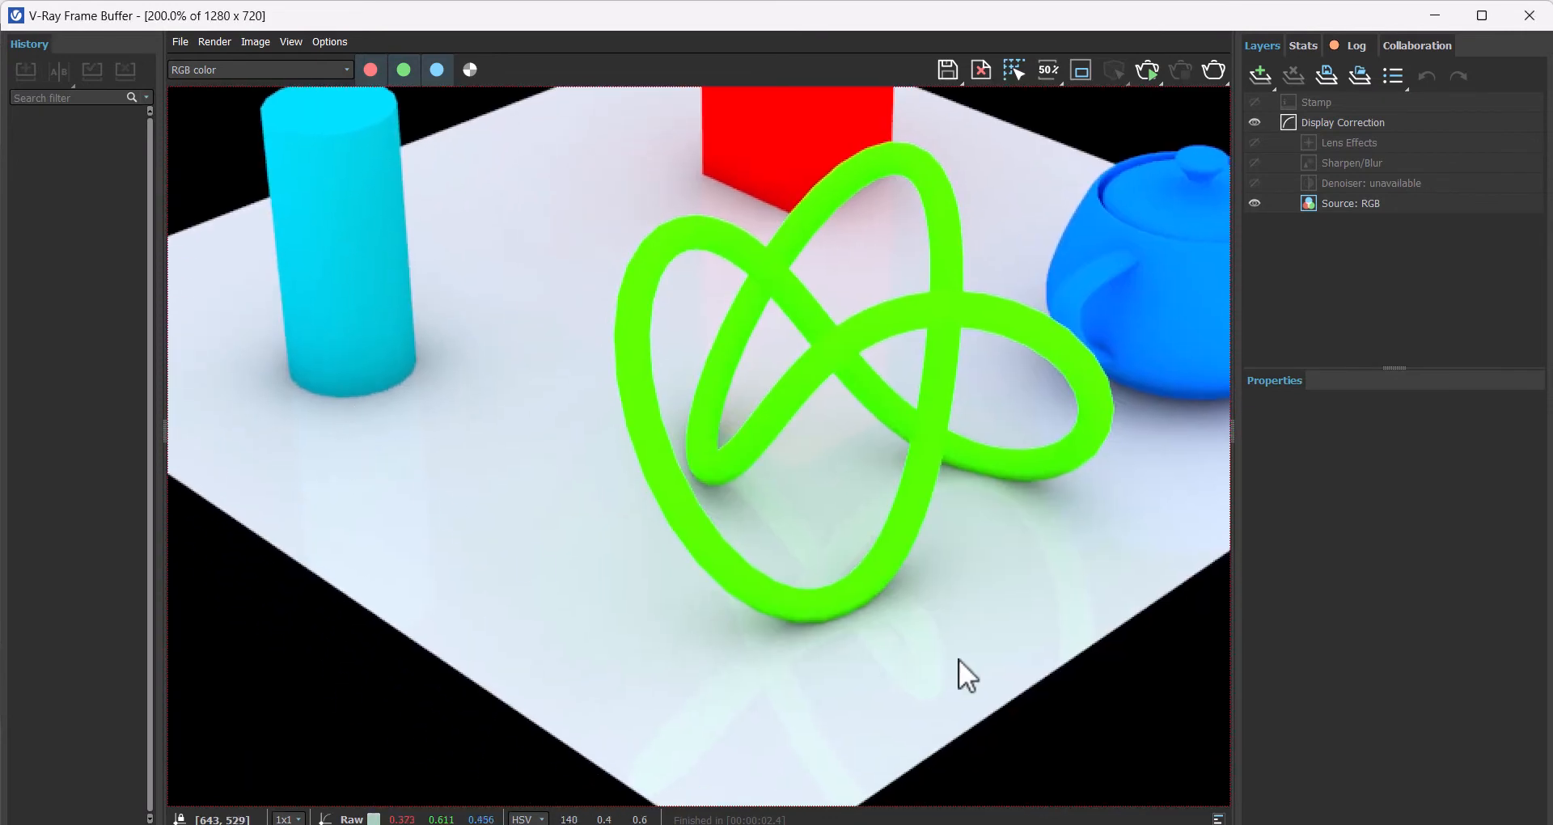
middle_click_drag(861, 578, 804, 551)
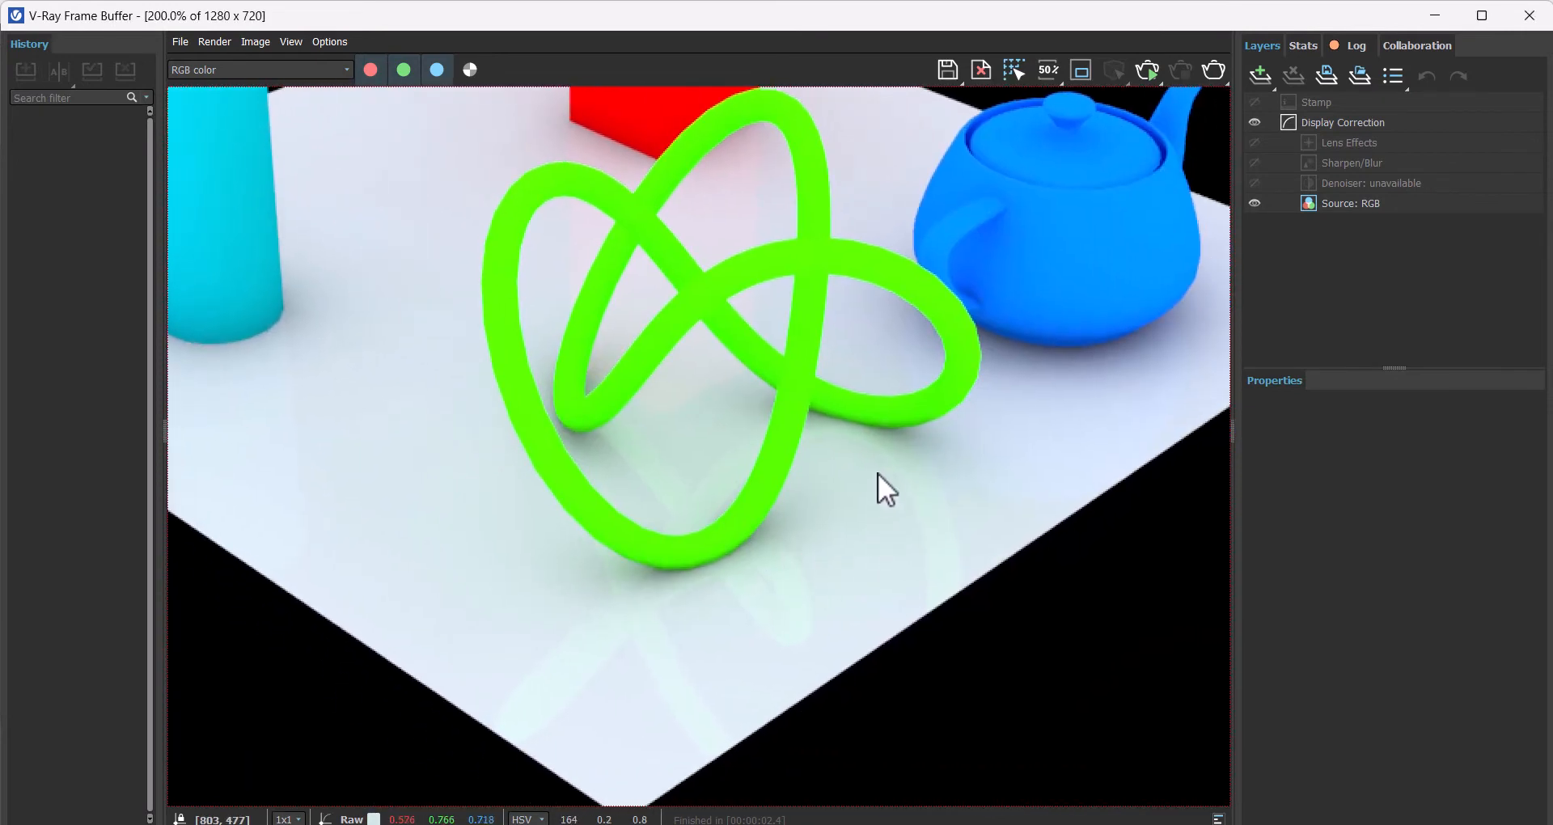
middle_click_drag(875, 445, 849, 576)
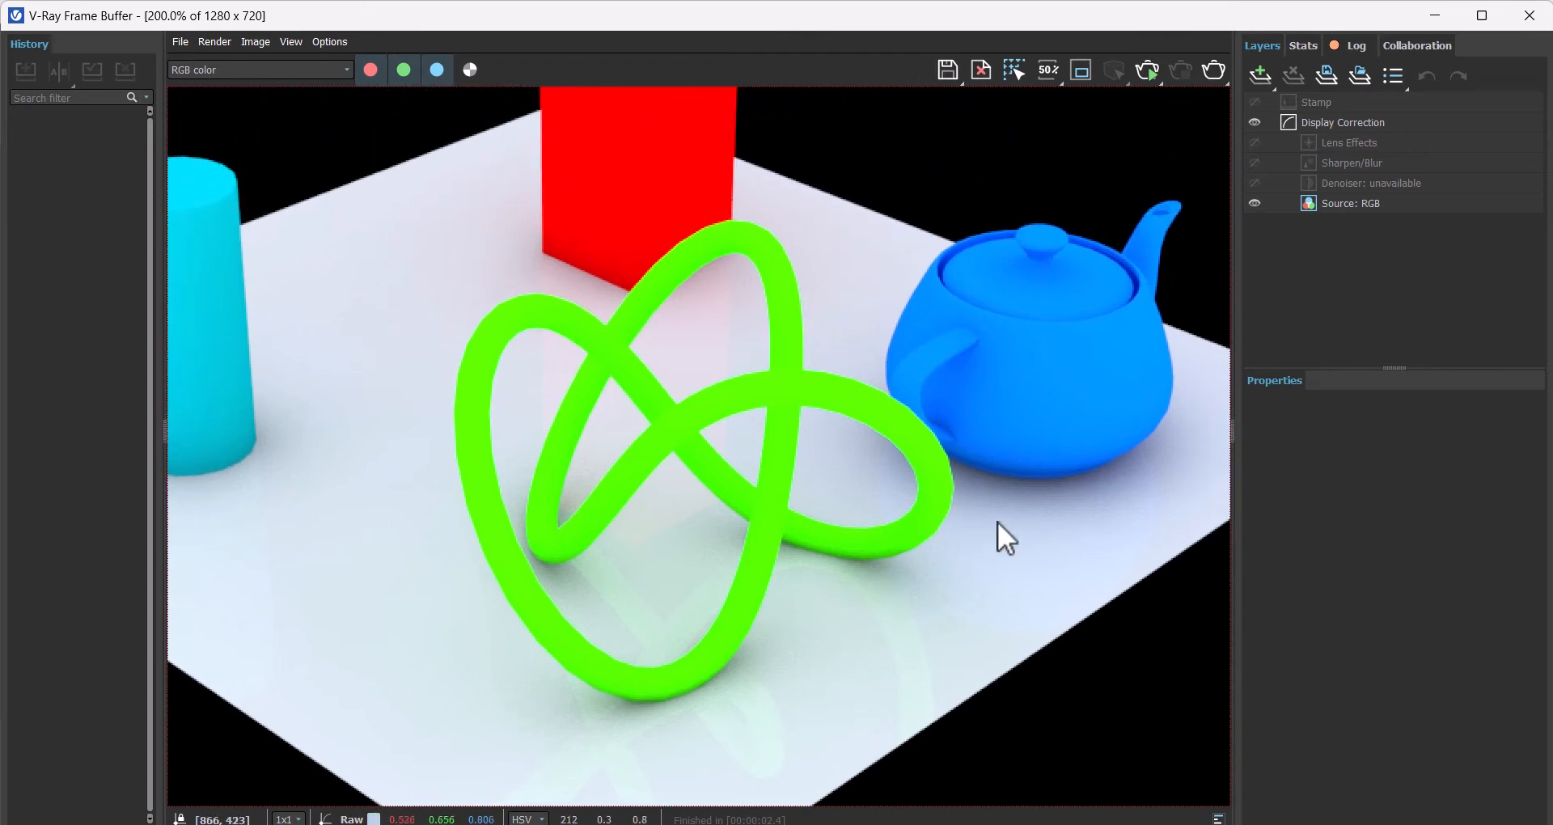
left_click(1530, 16)
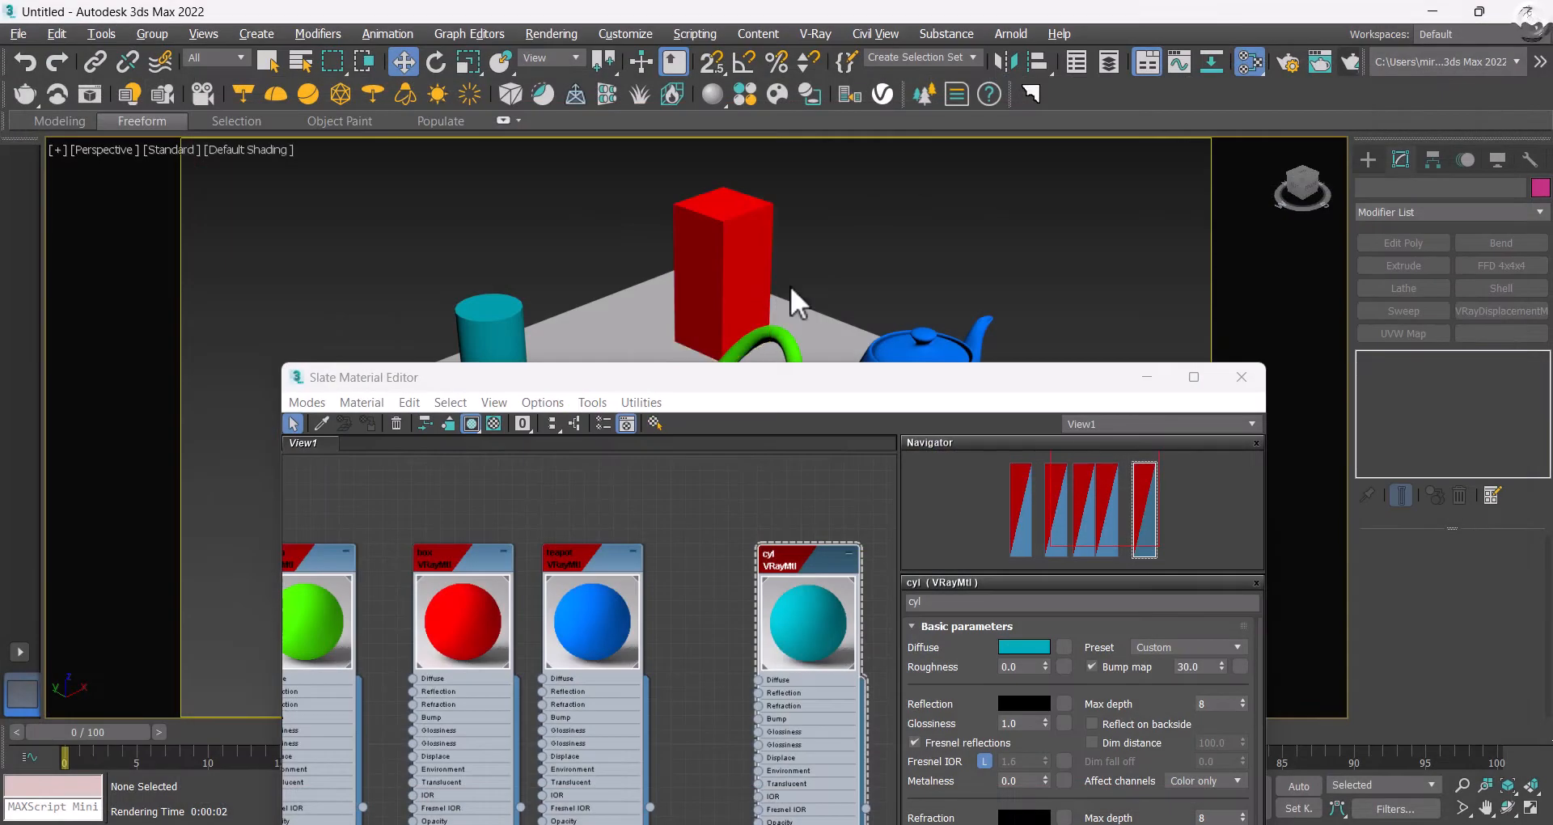
Step: Set the ground material's reflection color to white
middle_click_drag(409, 503, 707, 463)
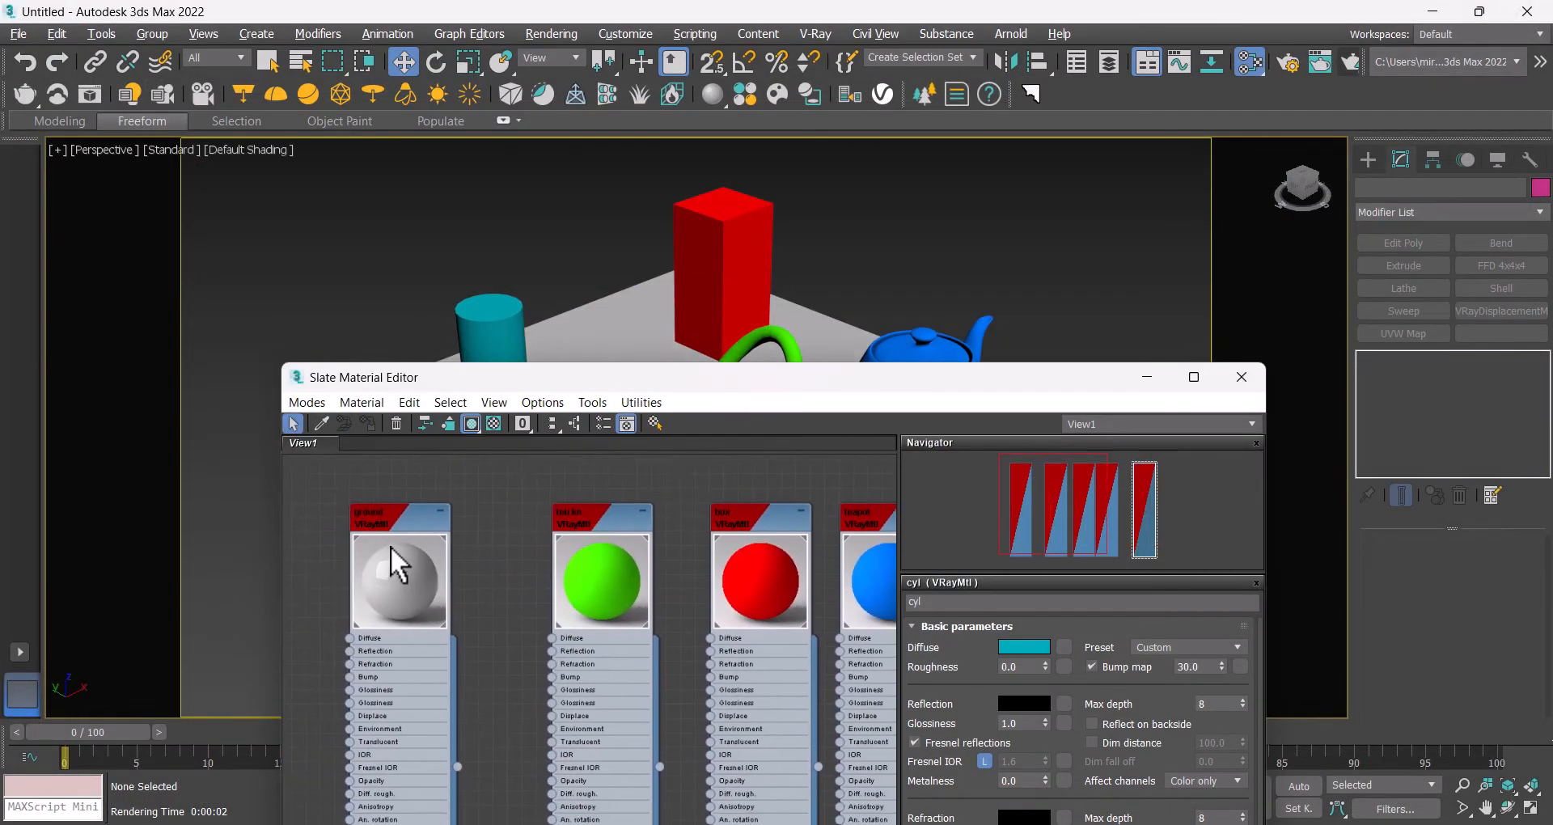
double_click(389, 526)
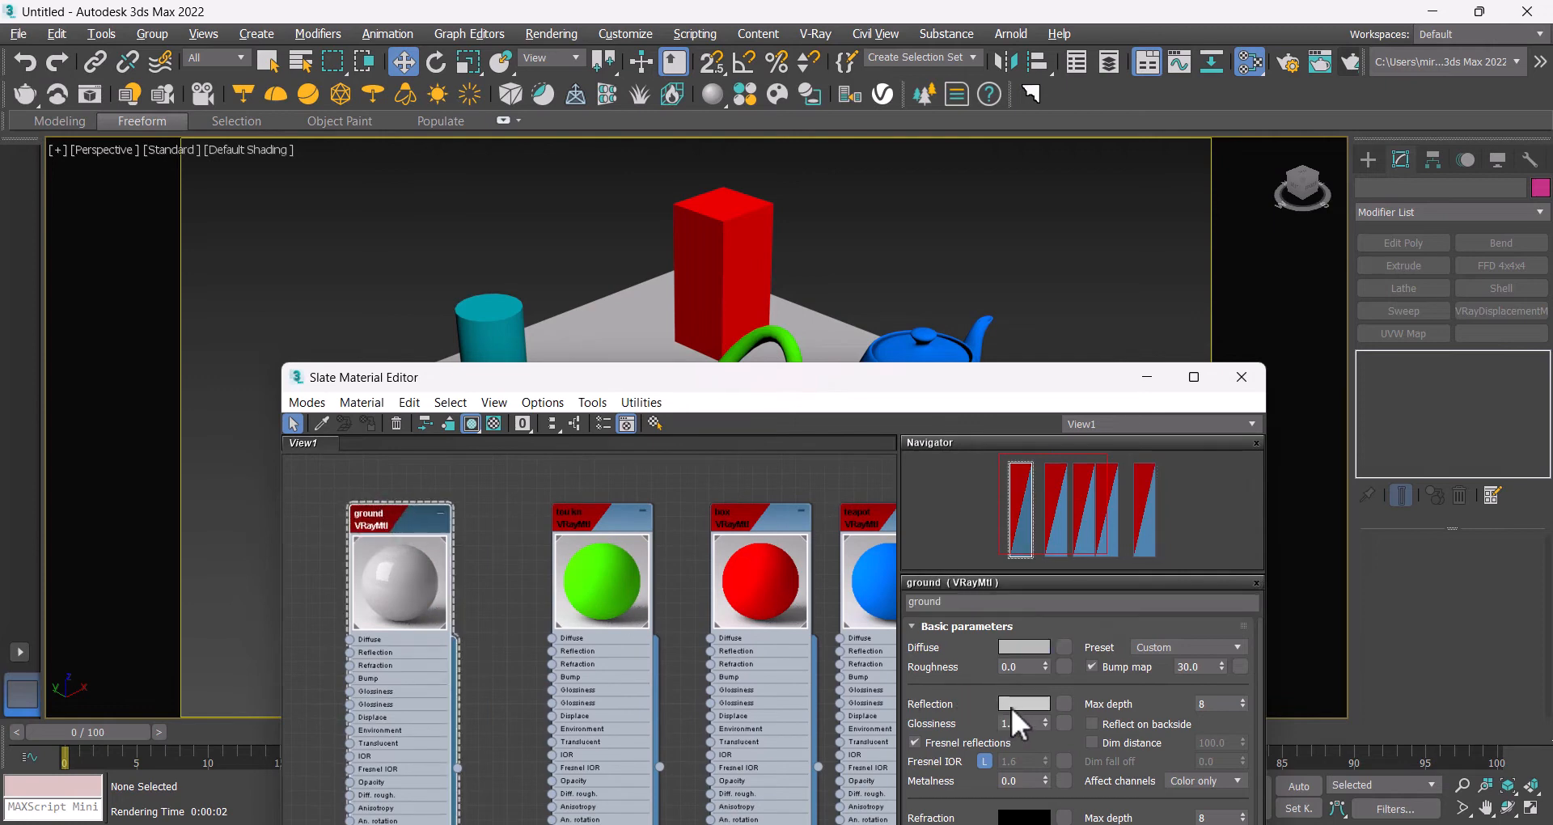
left_click(1012, 707)
left_click_drag(512, 236, 554, 270)
left_click(695, 291)
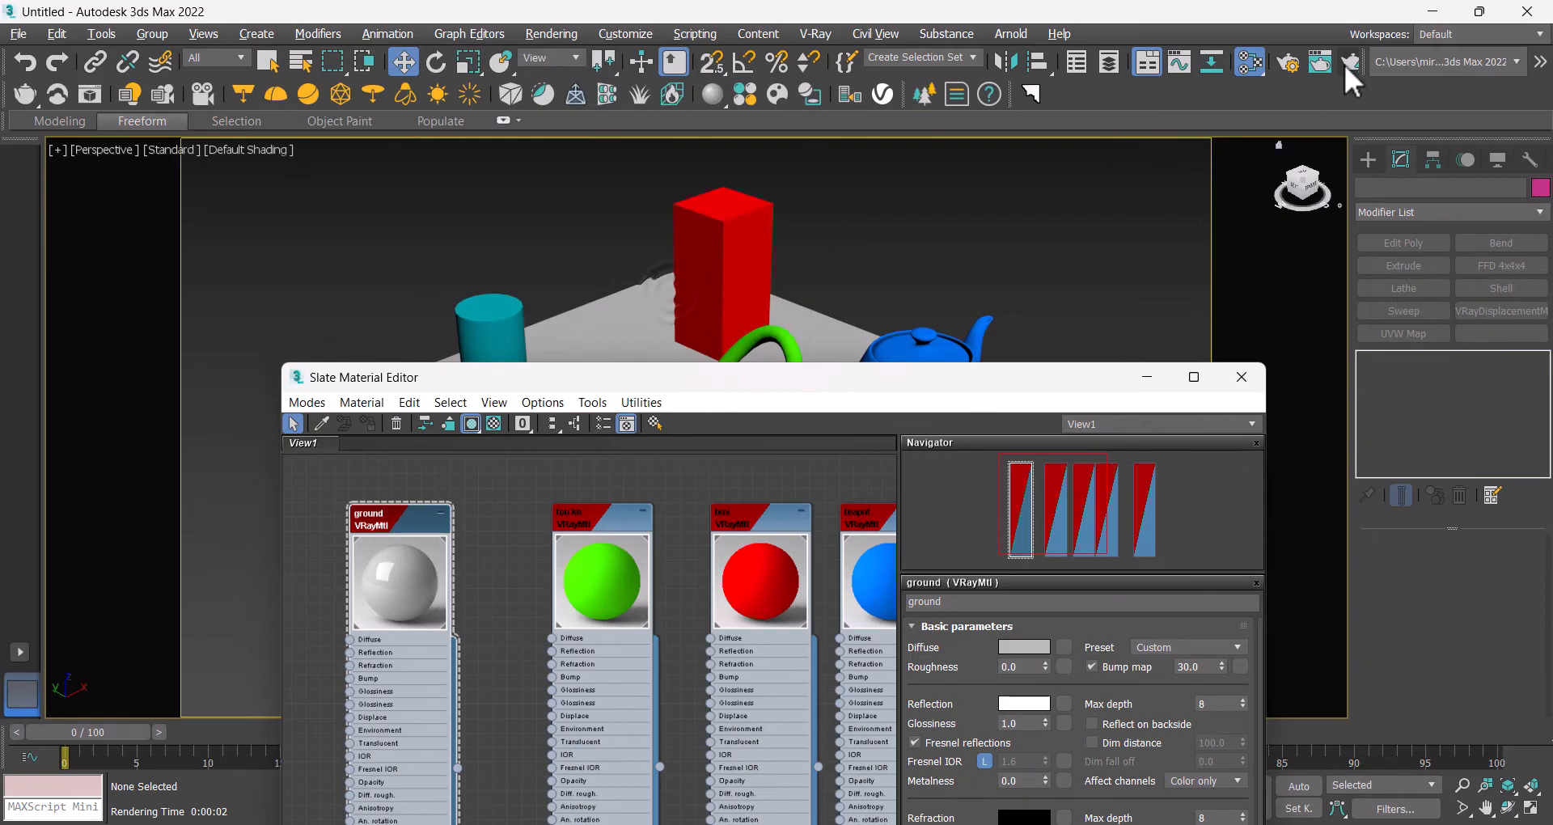
Step: Render the scene and inspect the reflections on the ground before closing the frame buffer
left_click(1347, 64)
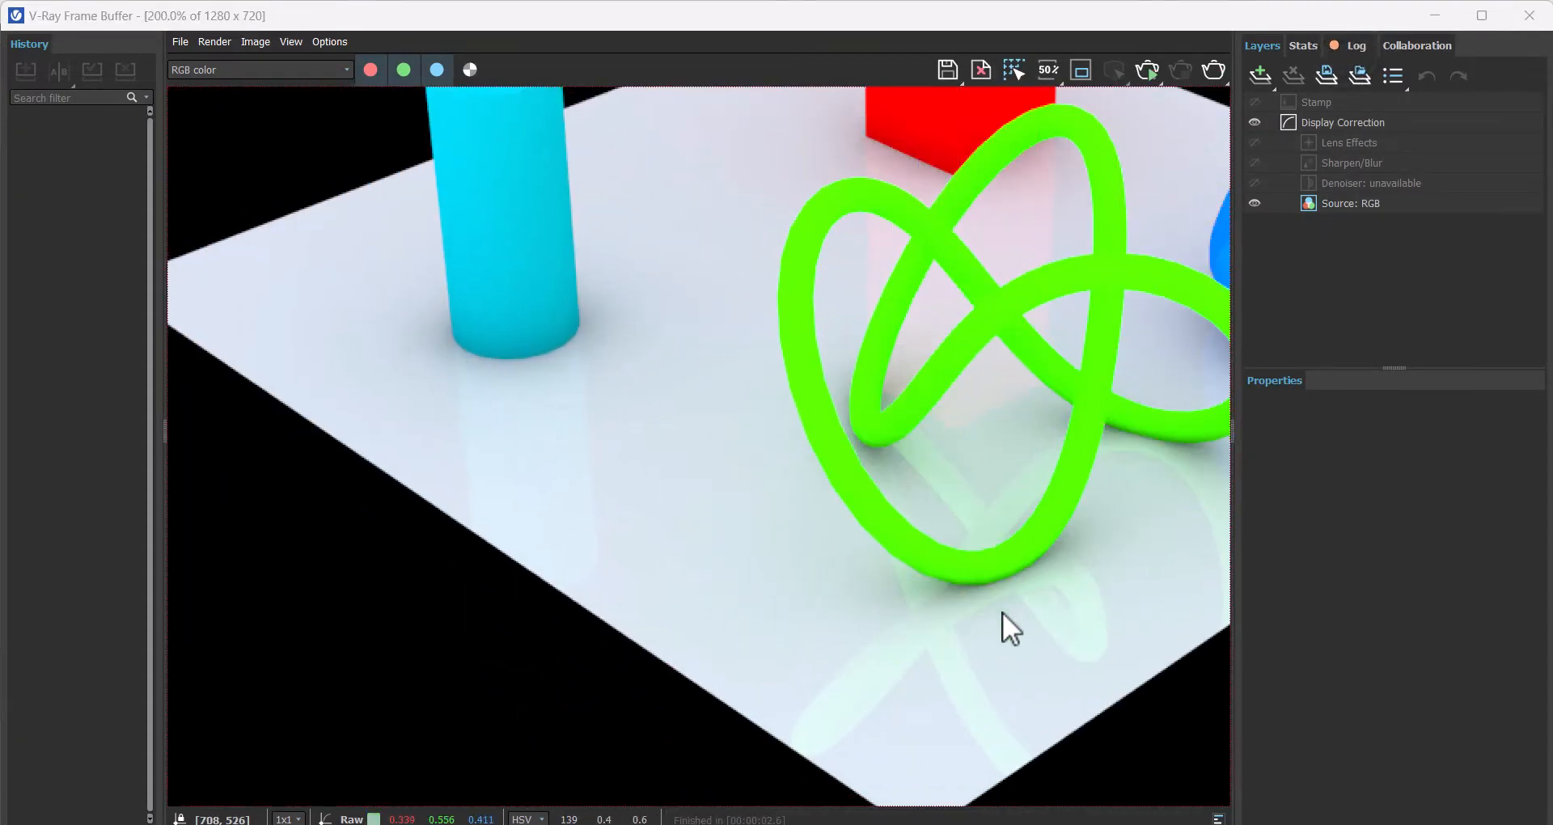
middle_click_drag(931, 557, 734, 631)
middle_click_drag(895, 513, 809, 484)
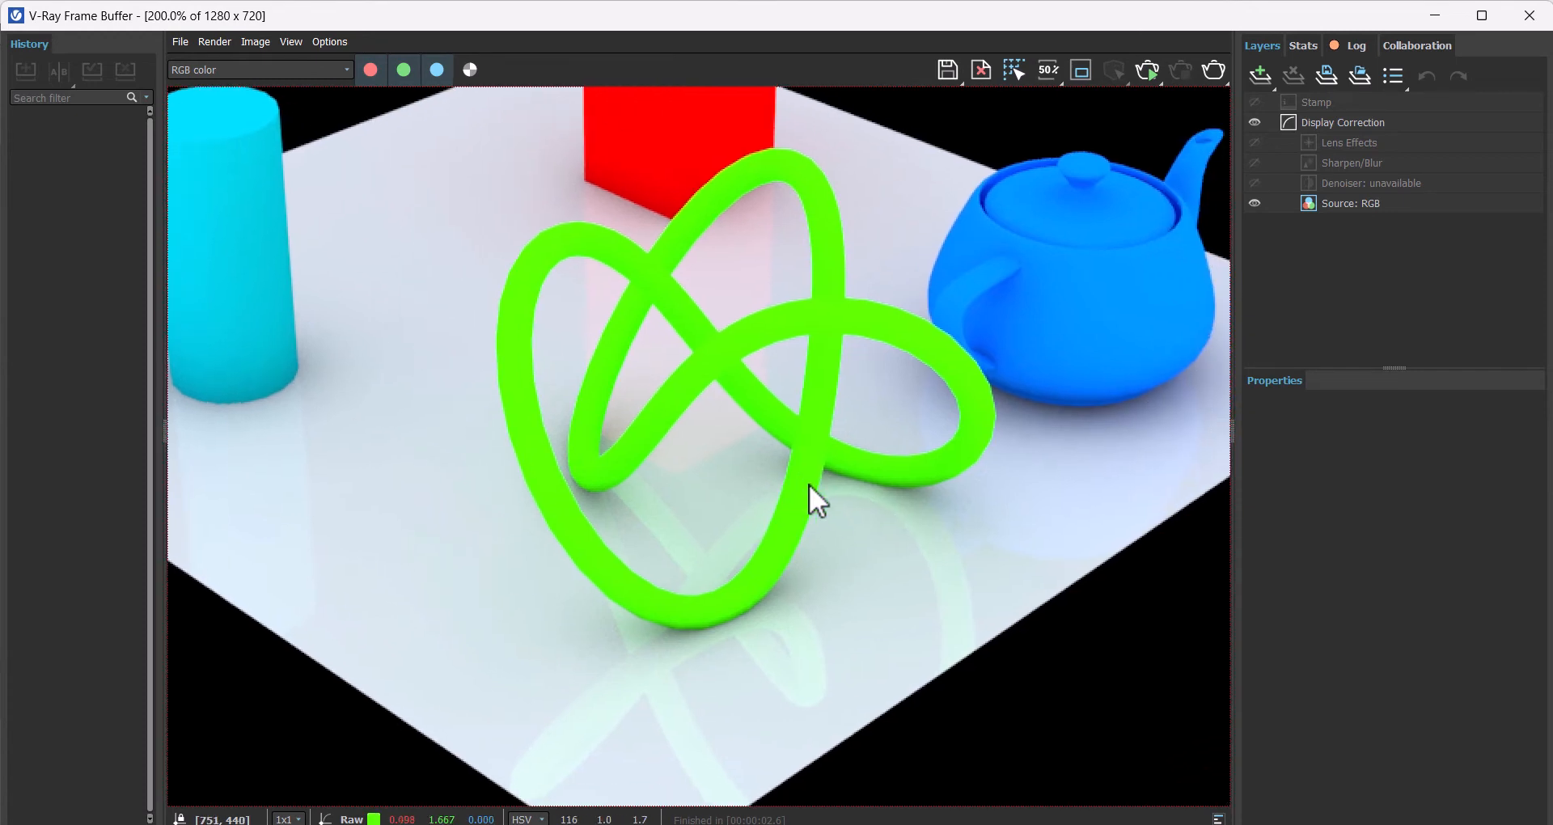
scroll(822, 551, "down", 1)
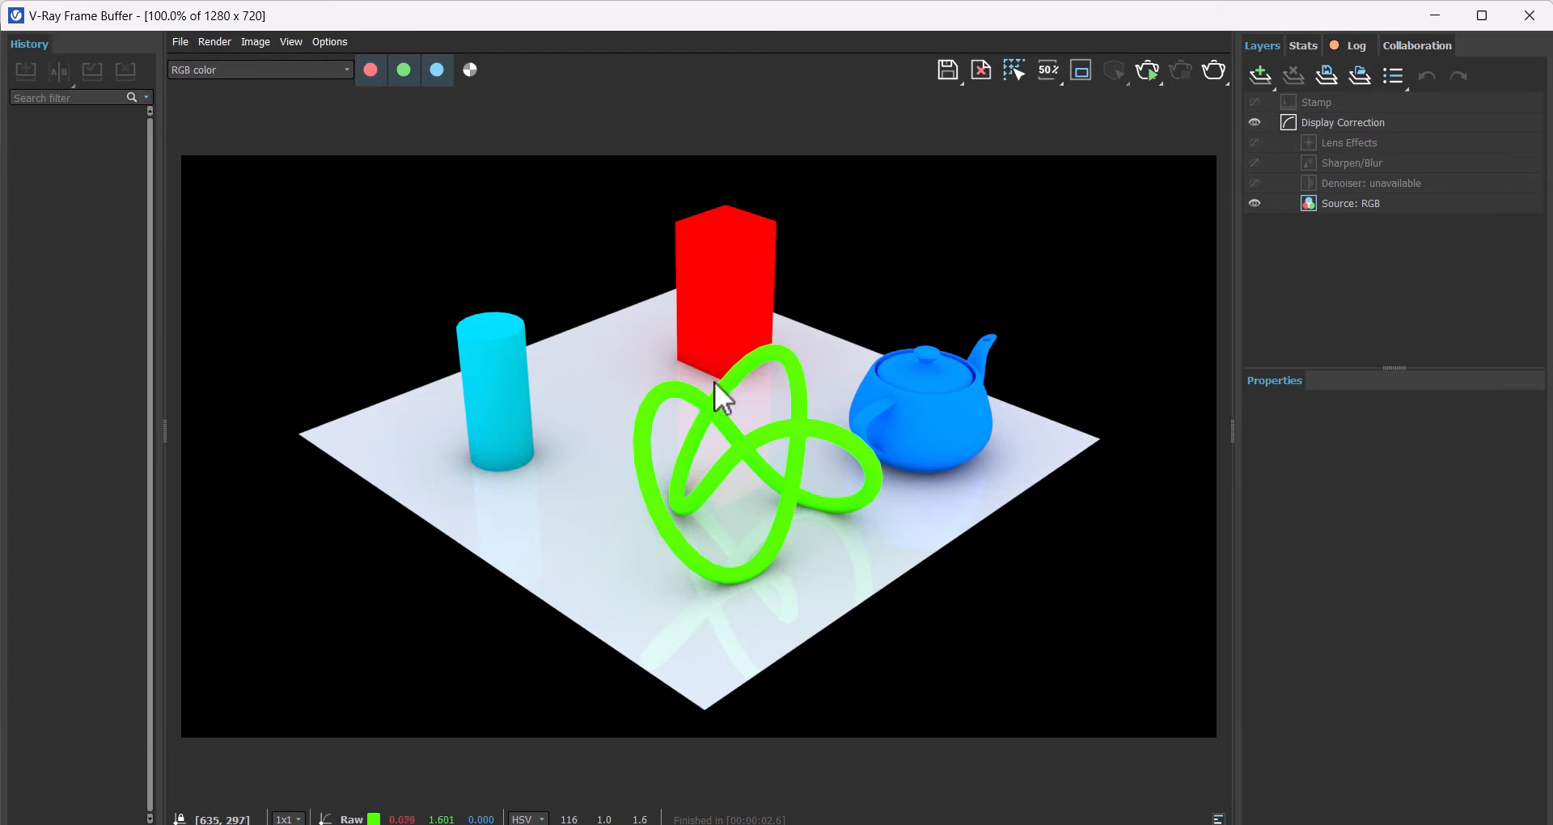
left_click(1529, 15)
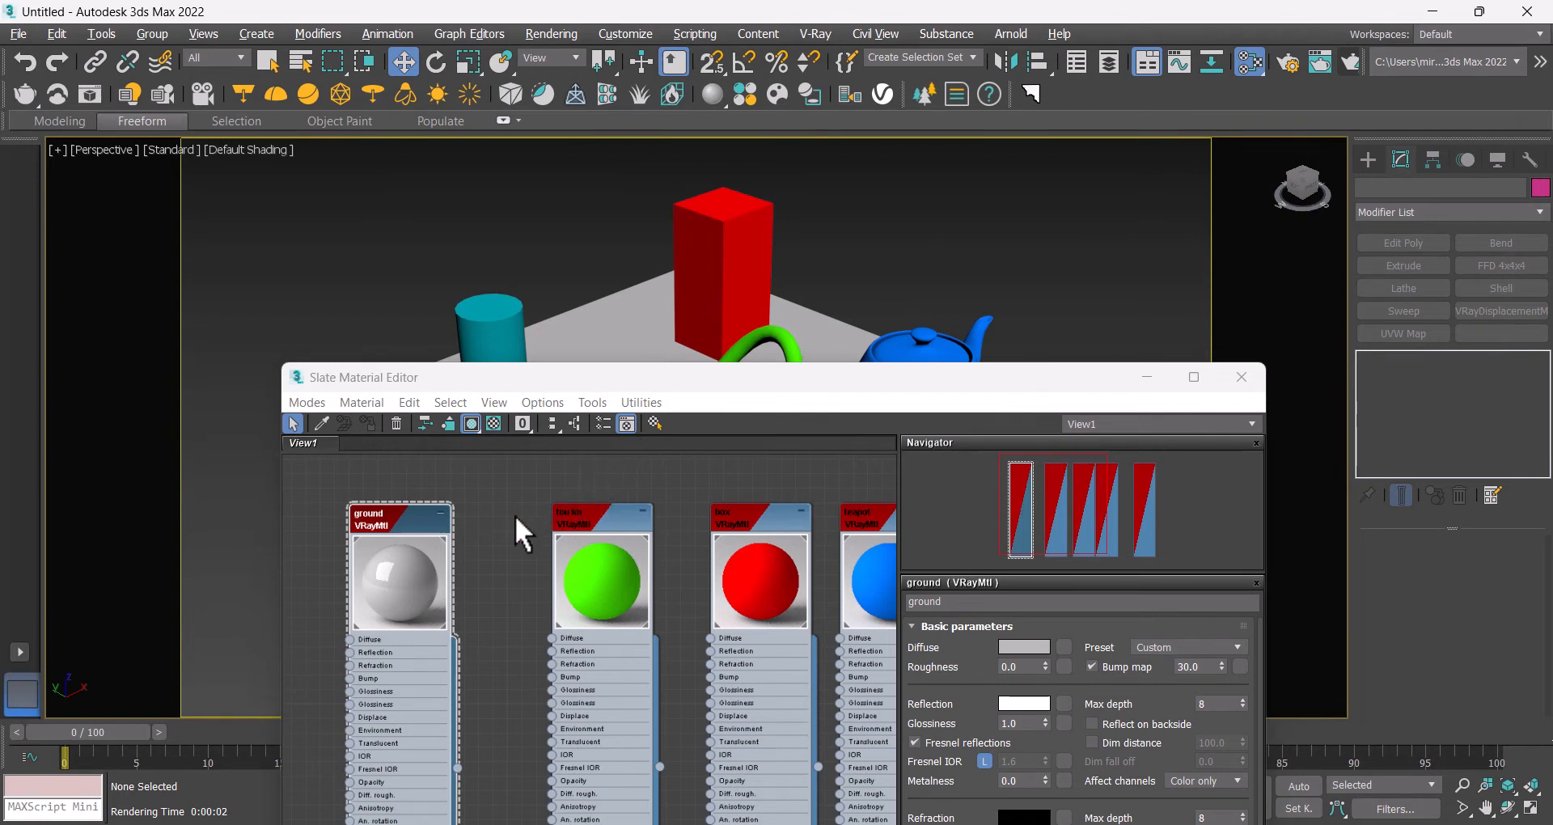
Step: Disable Fresnel reflections on the ground material
middle_click_drag(520, 527, 619, 550)
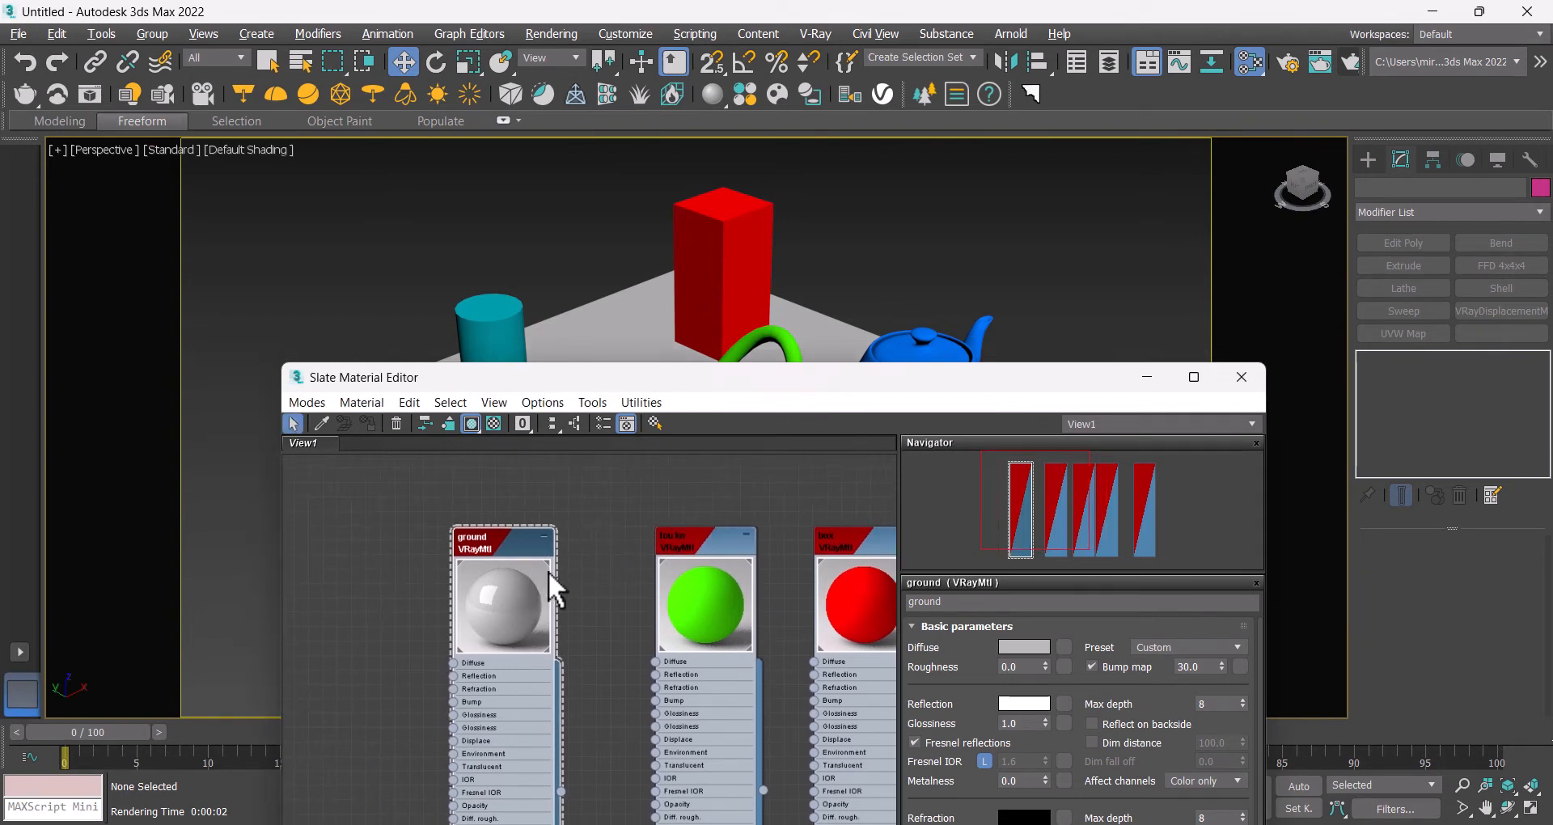
scroll(615, 561, "up", 1)
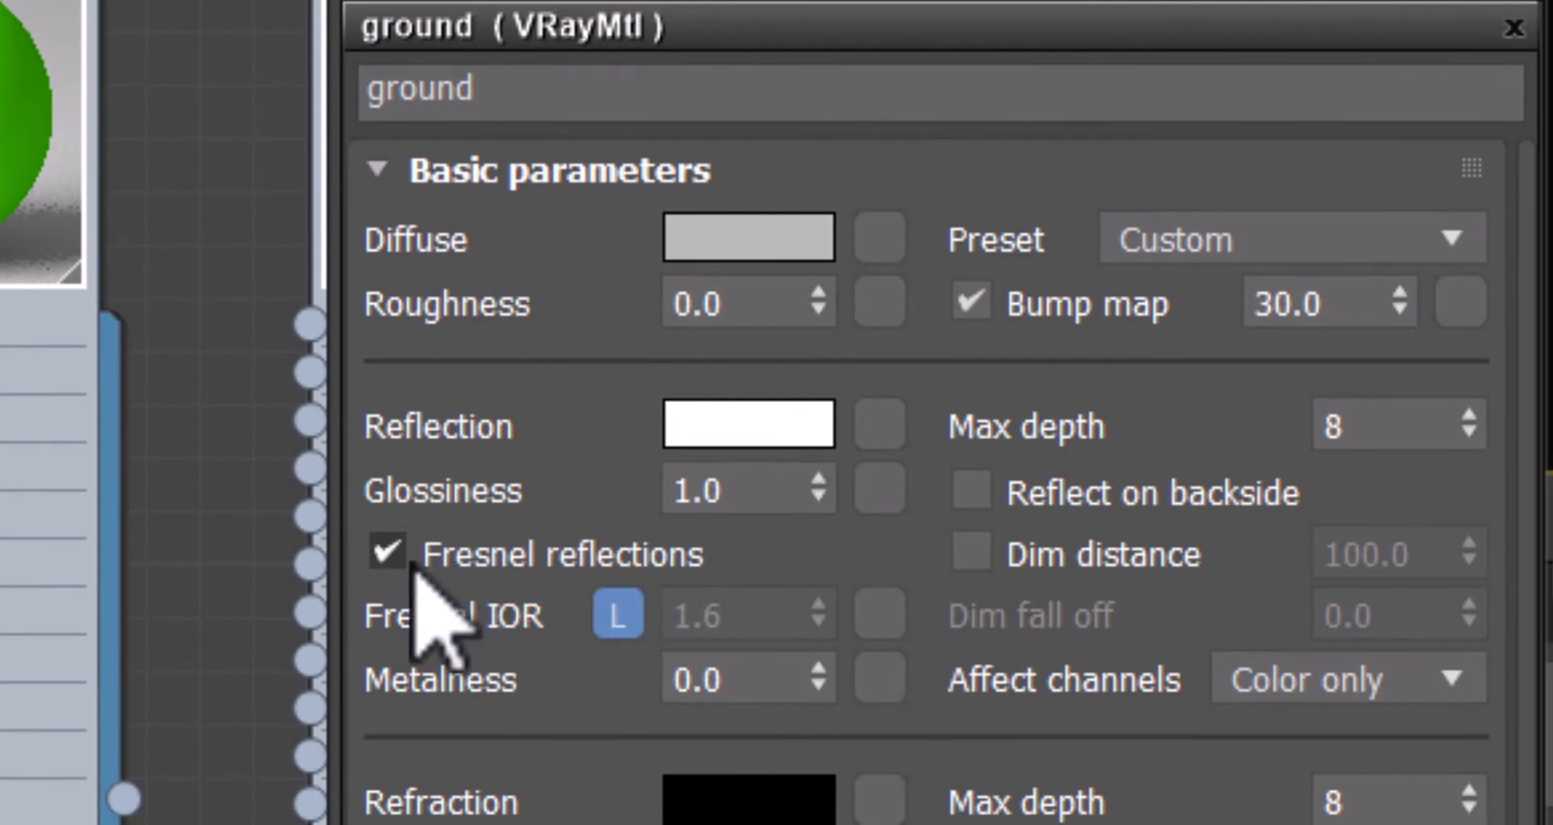
left_click(387, 553)
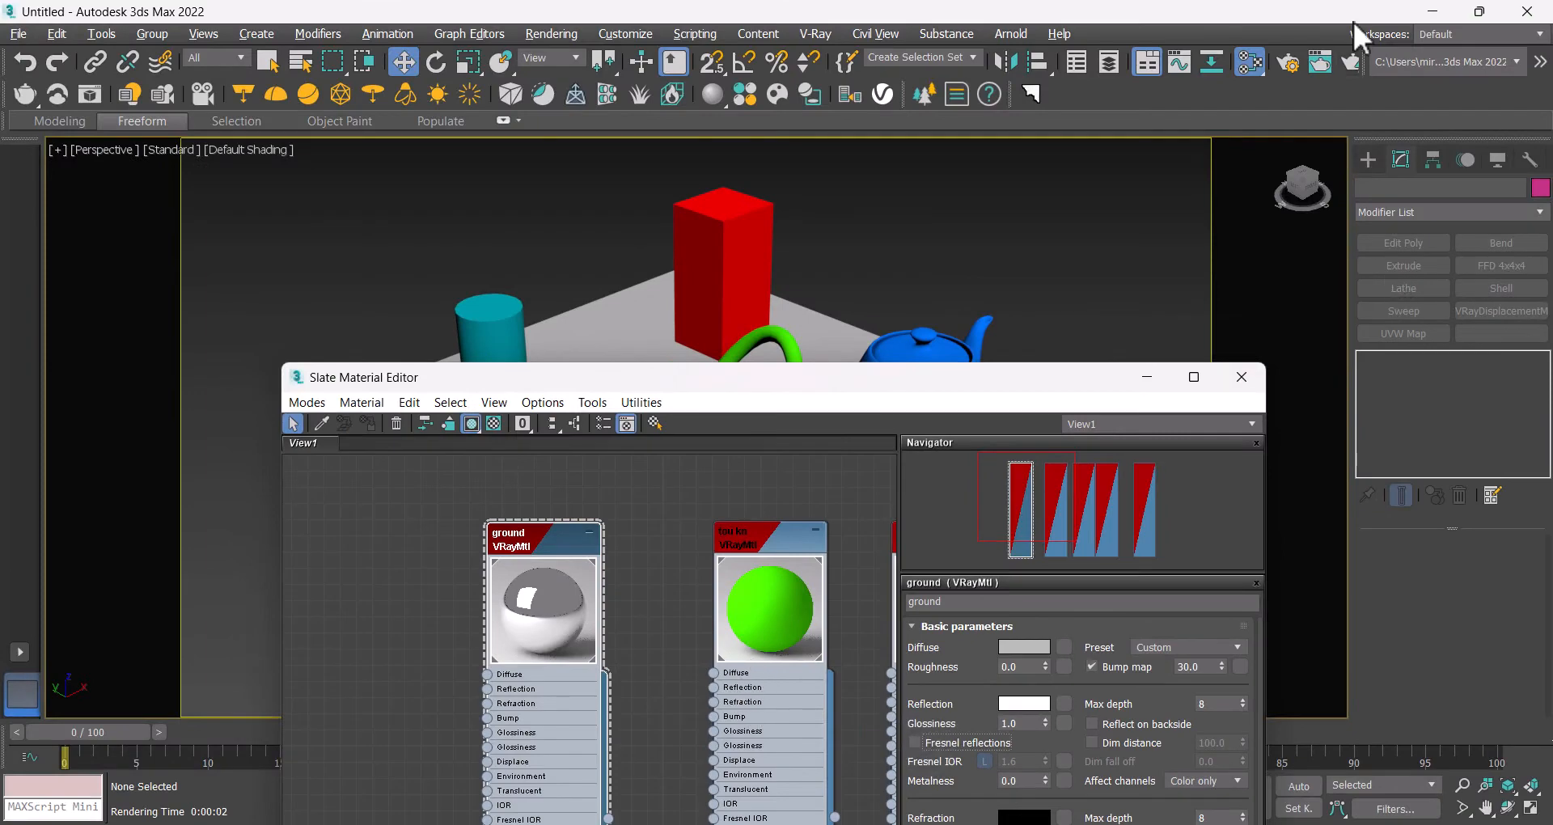
Step: Render the scene again and close the frame buffer
left_click(1356, 60)
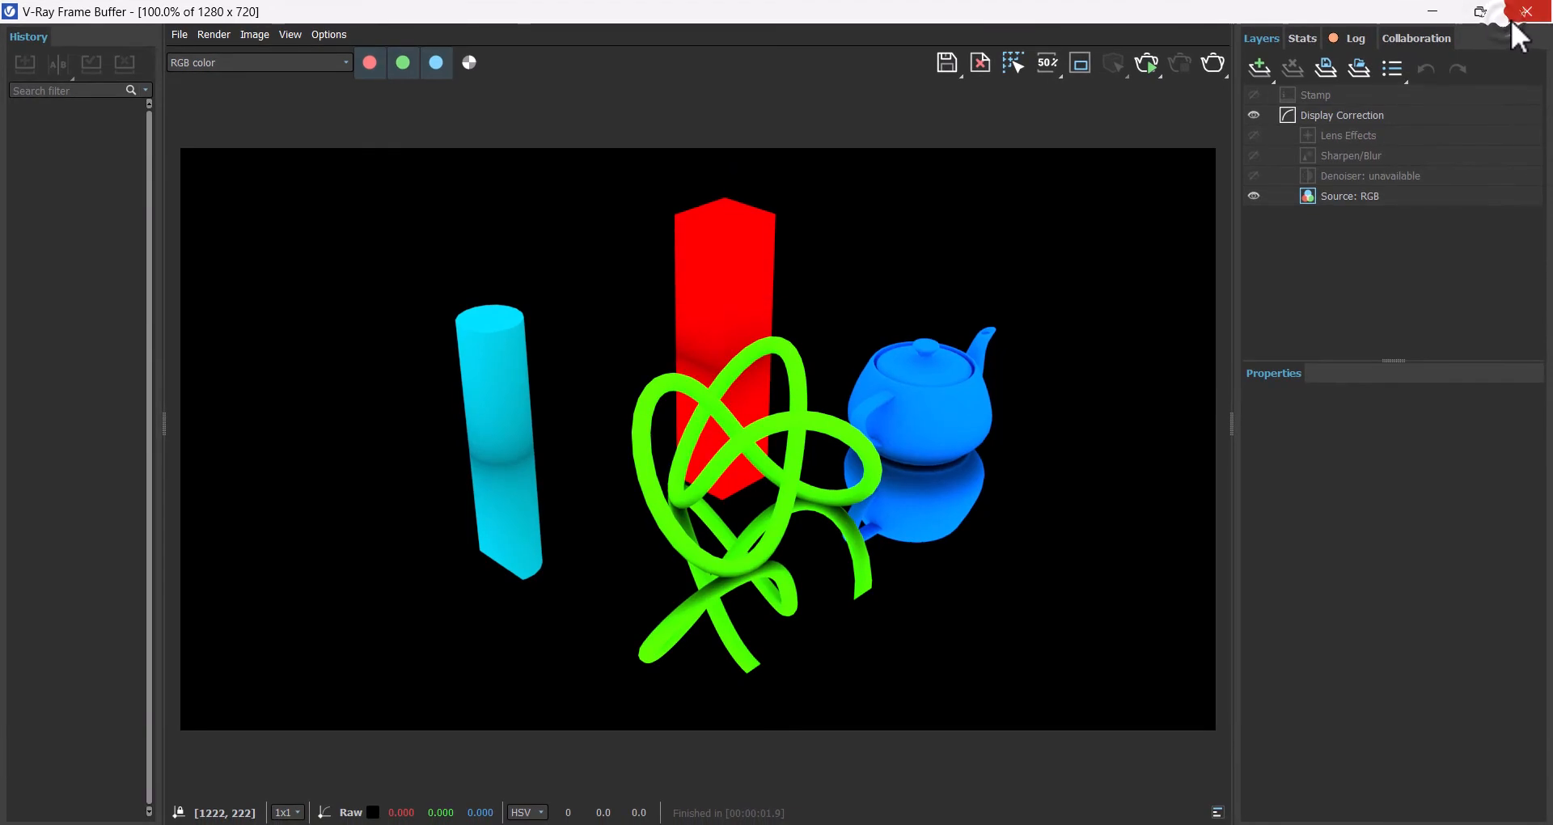
left_click(1521, 16)
Step: Lower the ground material's reflection color to a mid grey
left_click(1021, 703)
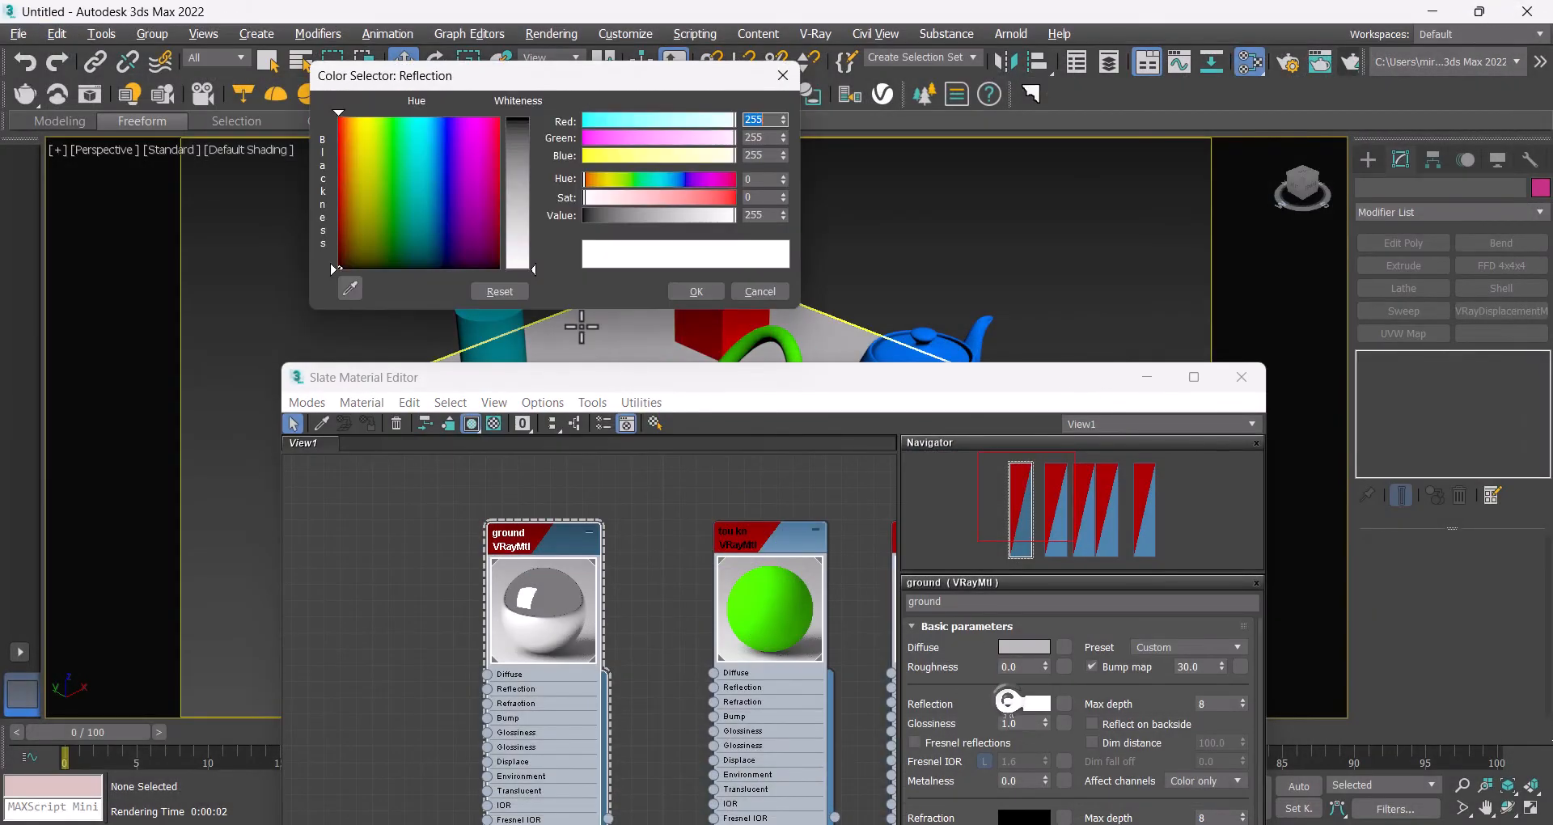
left_click_drag(520, 260, 520, 174)
left_click(697, 291)
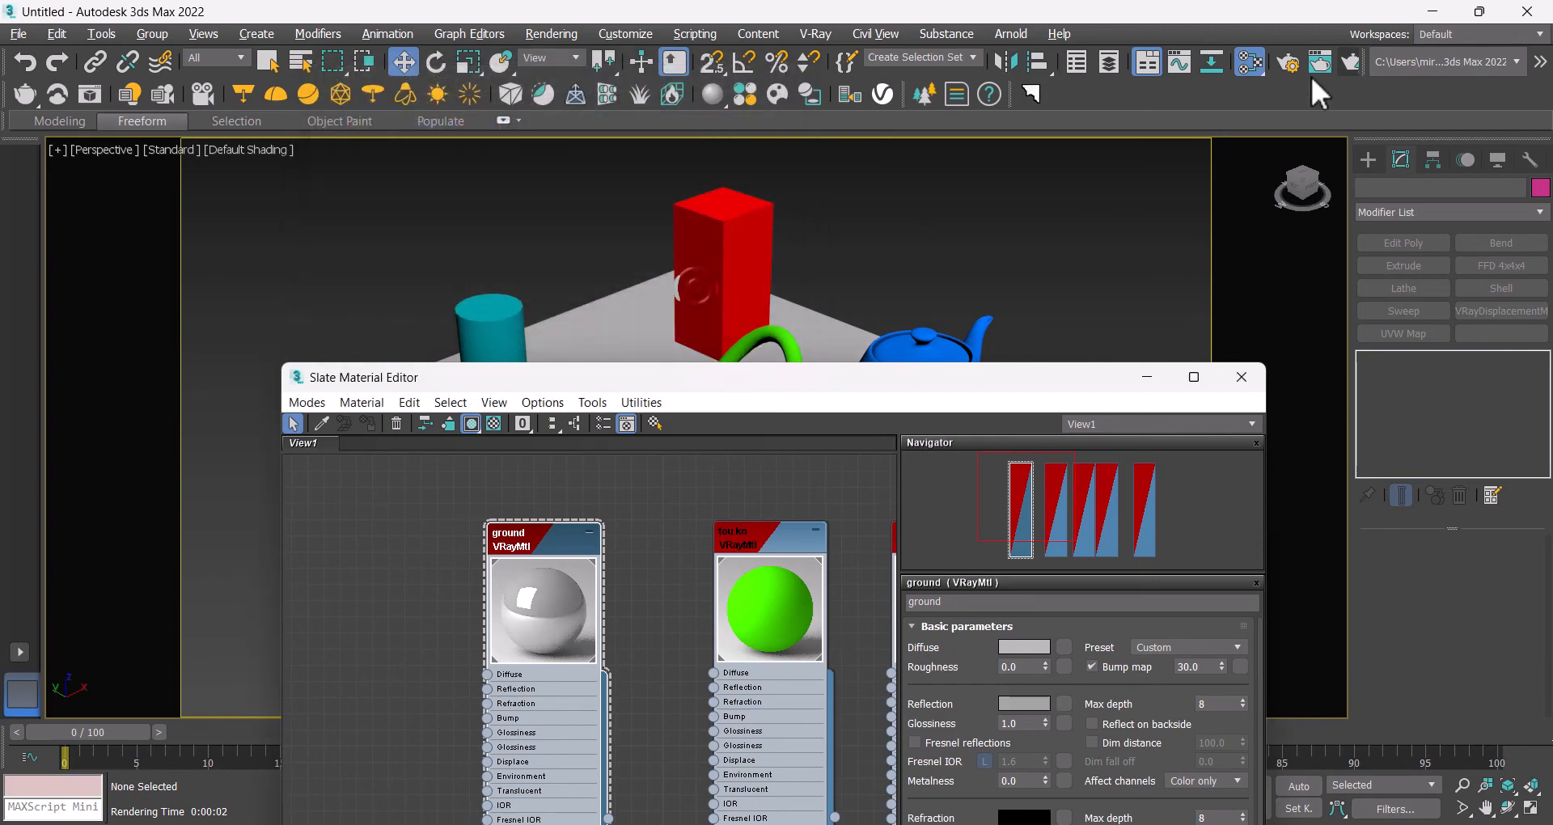
Step: Render the scene and close the frame buffer
left_click(1343, 63)
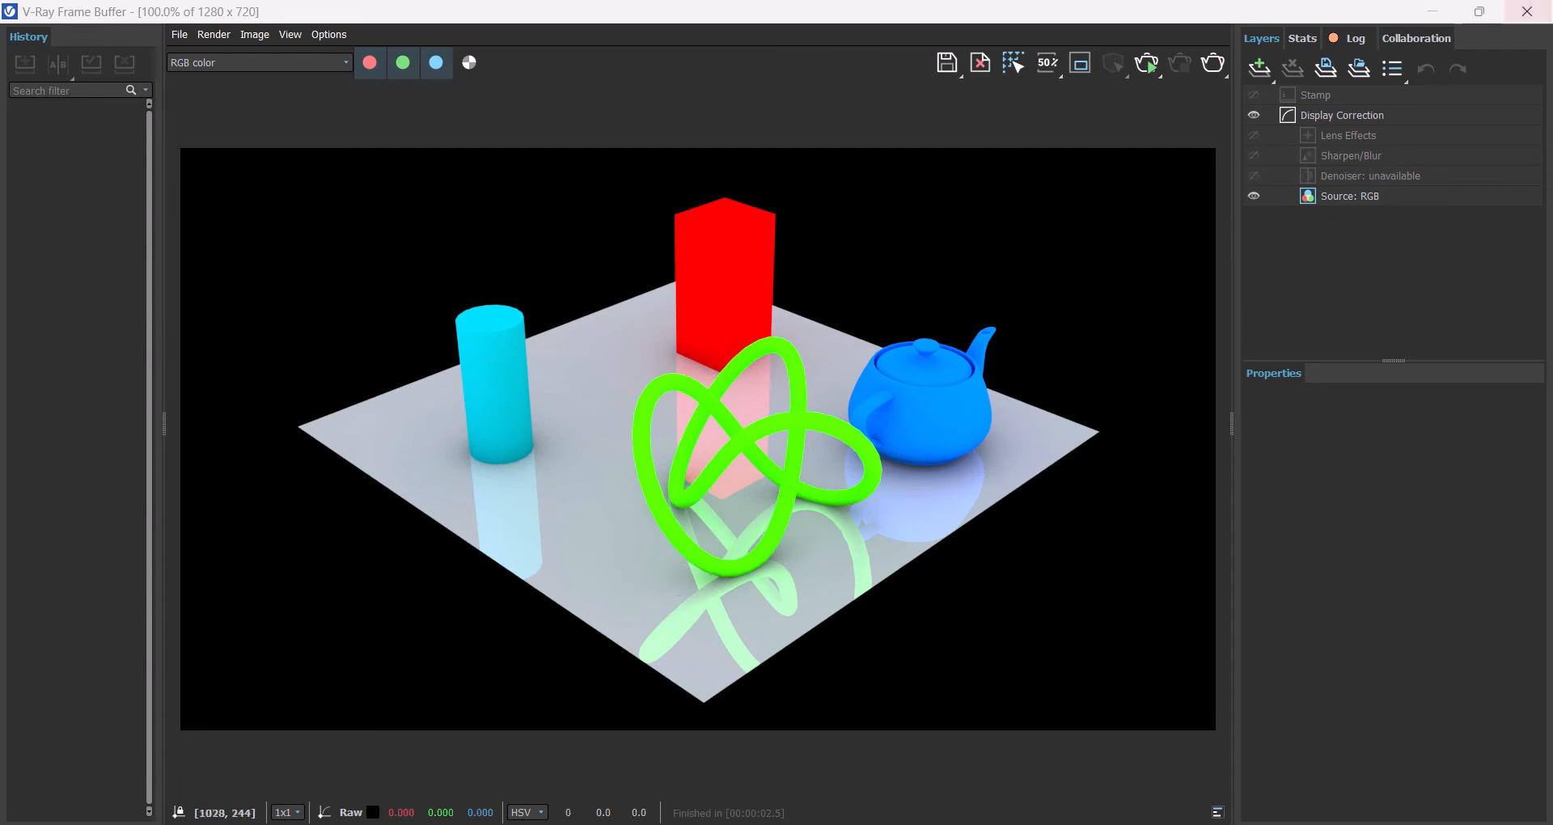
left_click(1528, 11)
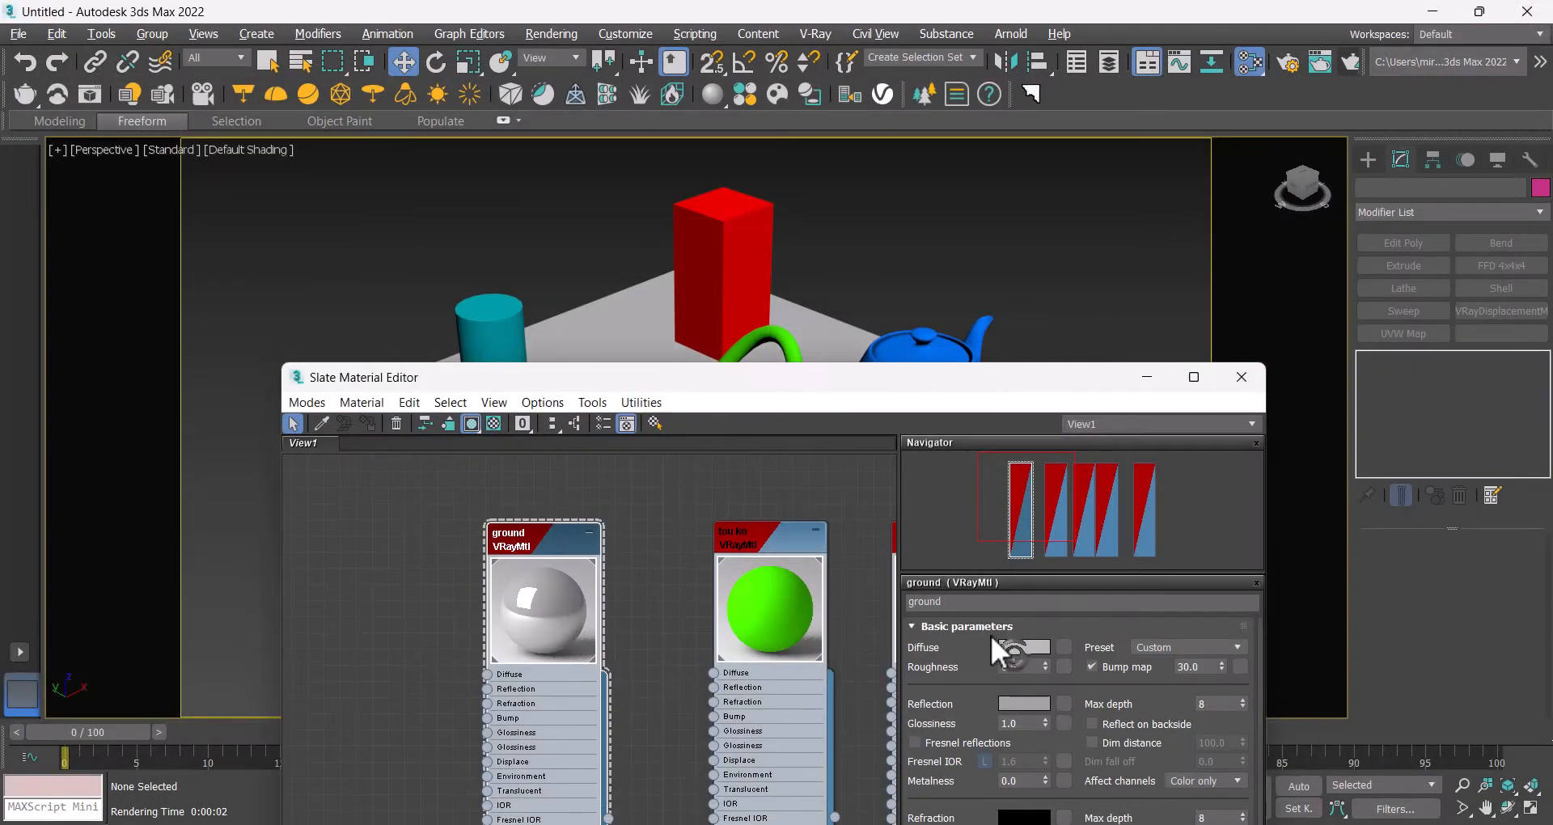
Step: Change the ground material's diffuse color to a saturated blue and render the scene to check it
left_click_drag(449, 120, 449, 114)
left_click(519, 118)
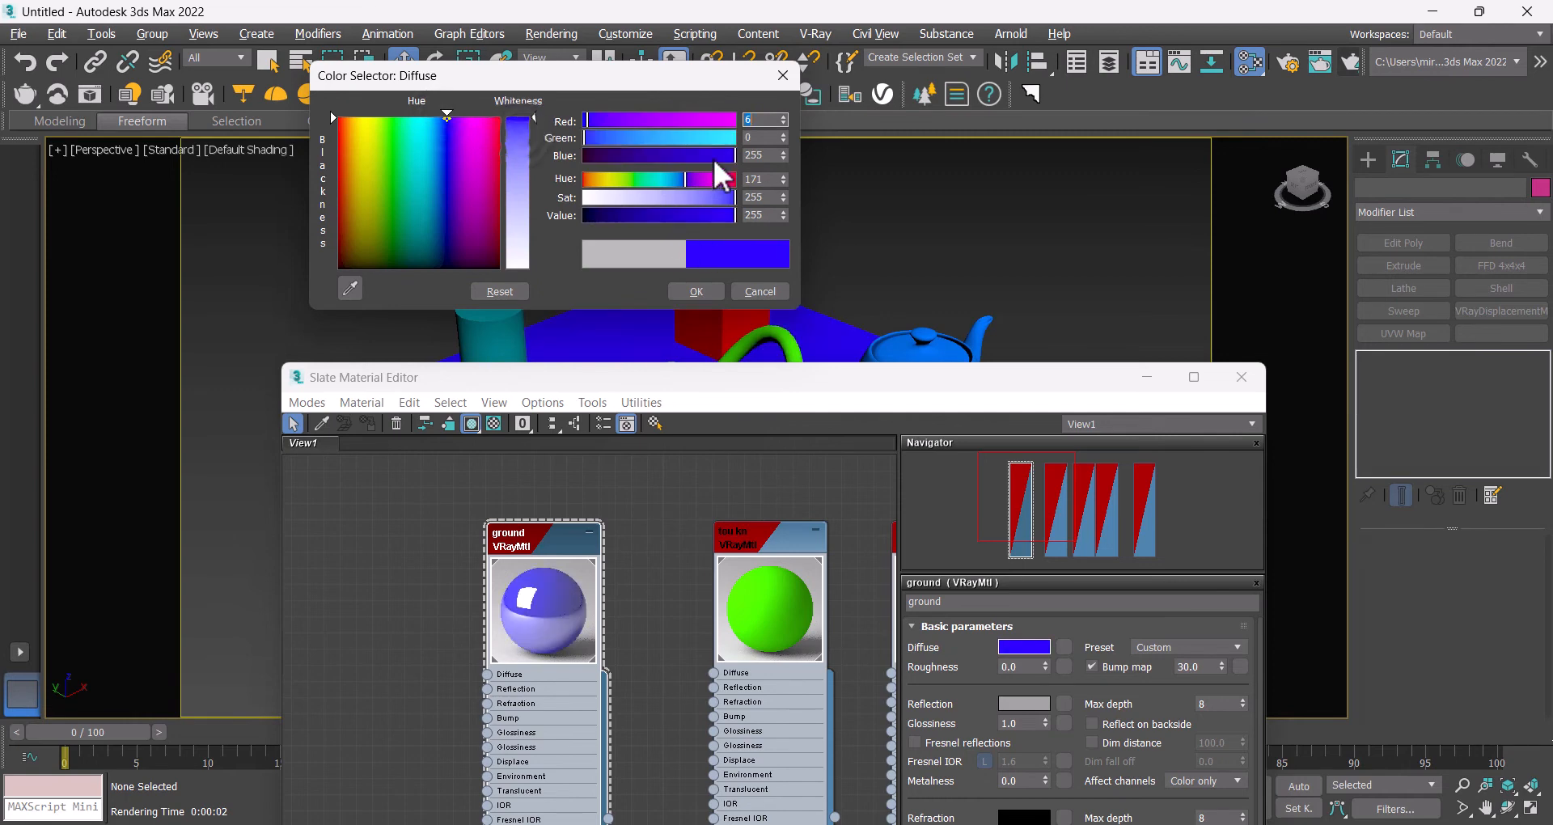
left_click_drag(712, 157, 684, 153)
left_click(695, 291)
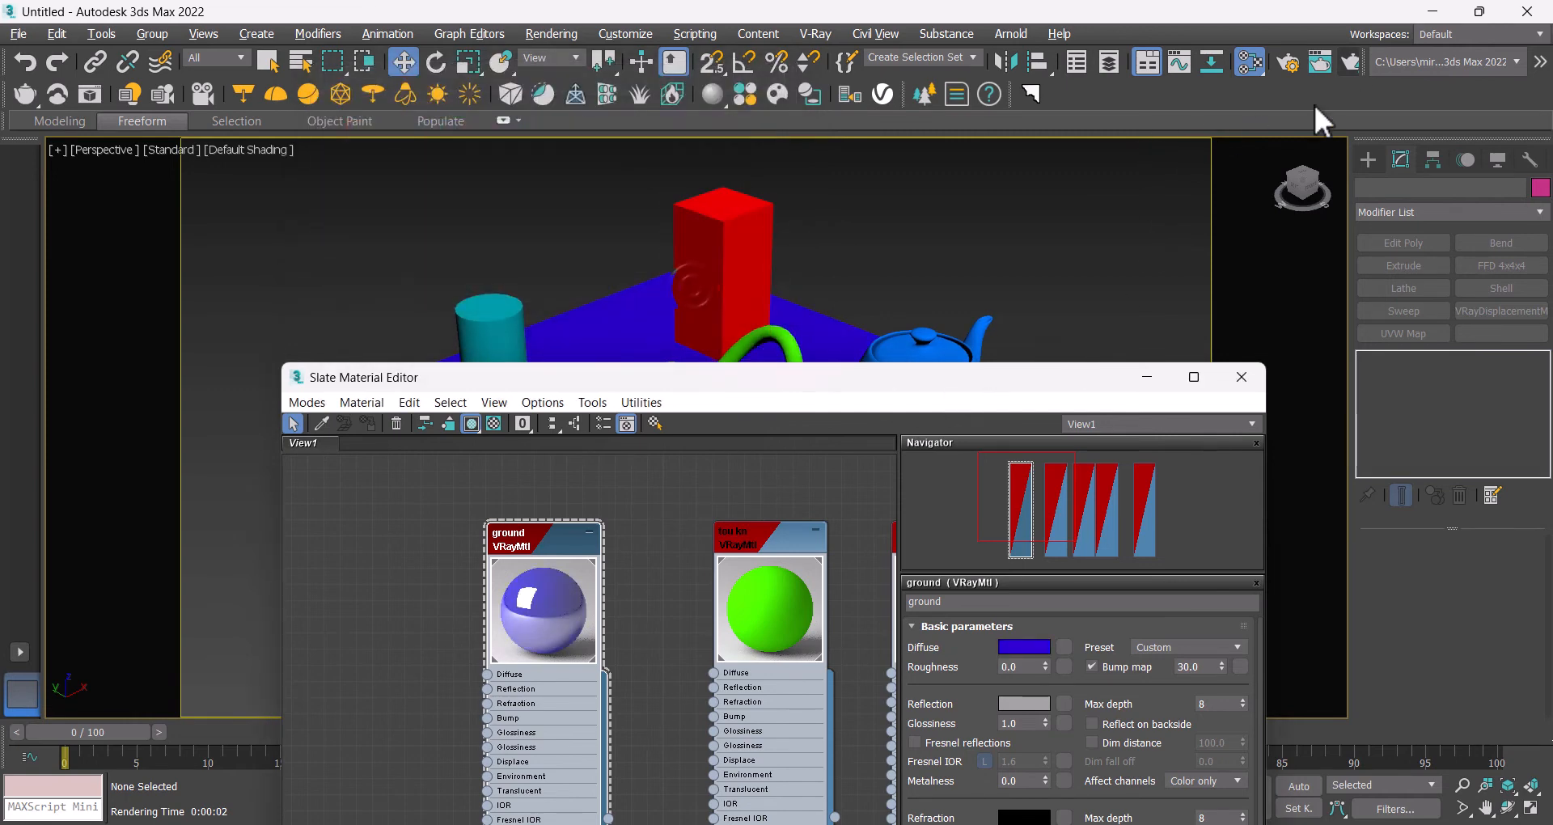
left_click(1351, 63)
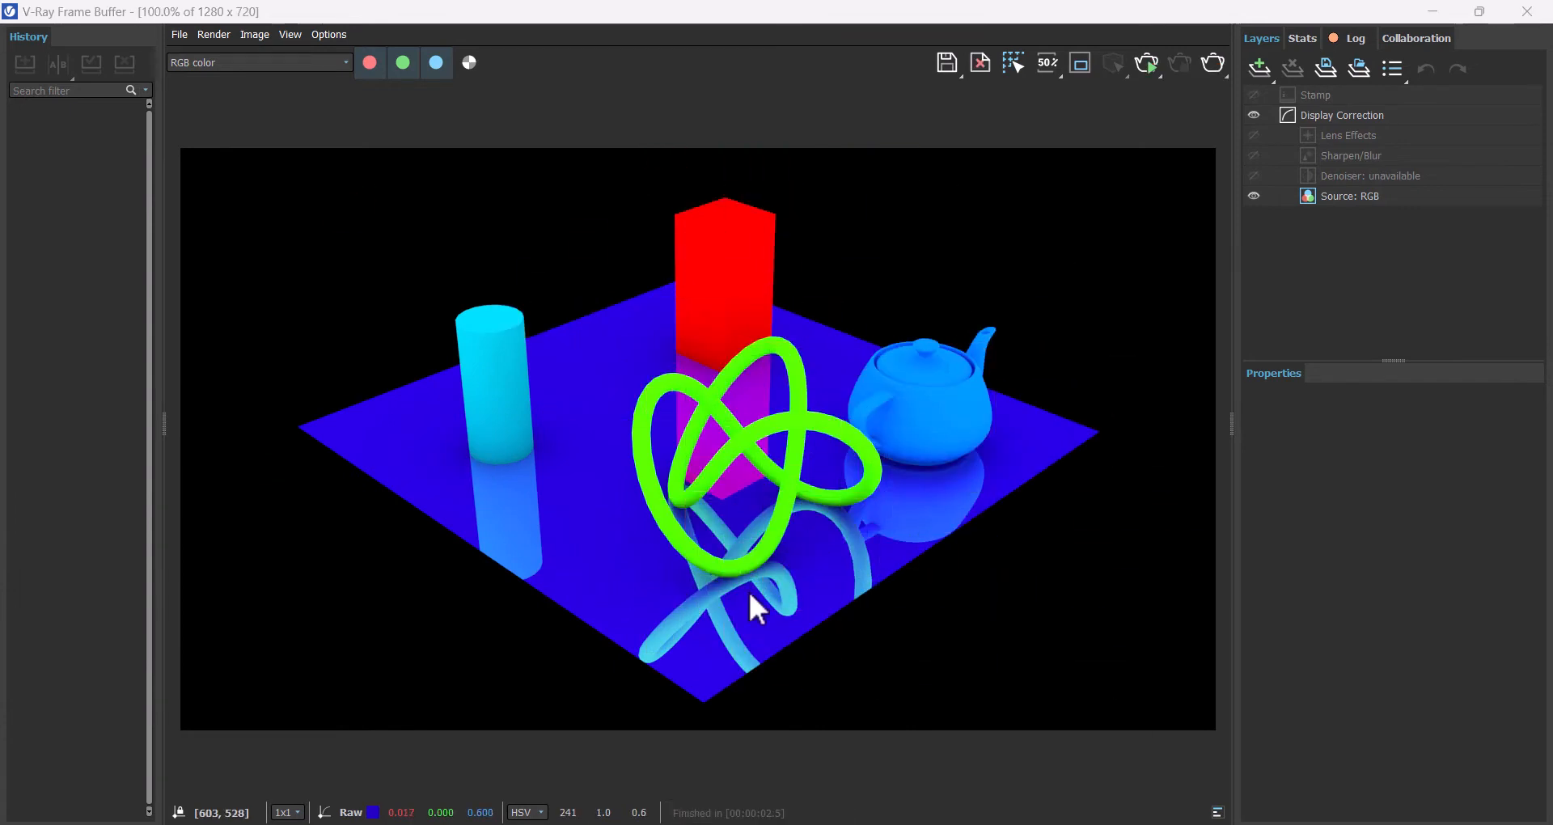
left_click(1527, 11)
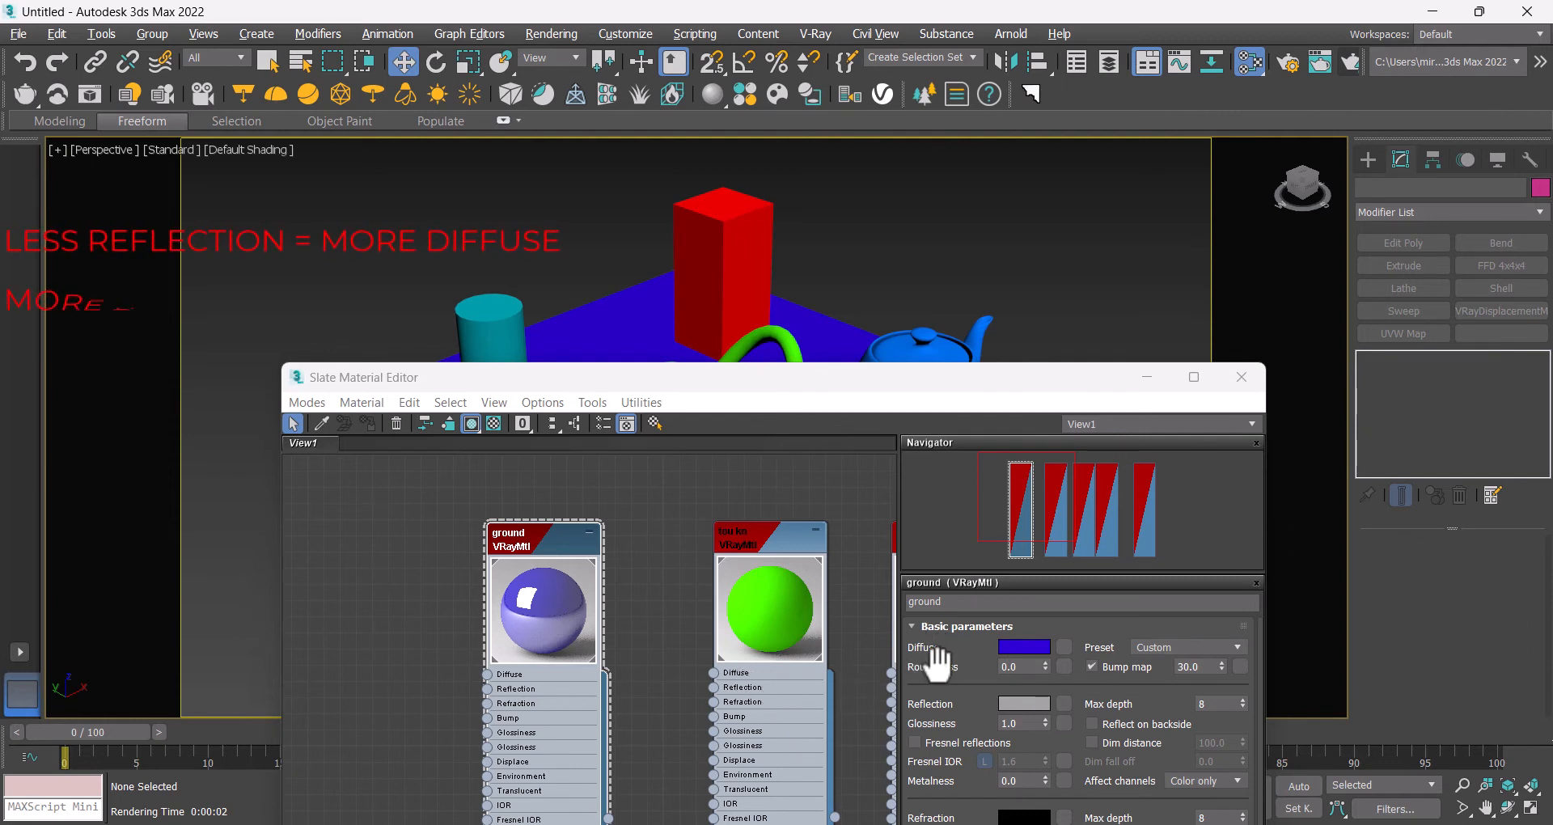
Step: Raise the ground material's reflection color to a light grey of 197 and render the scene
left_click(1012, 704)
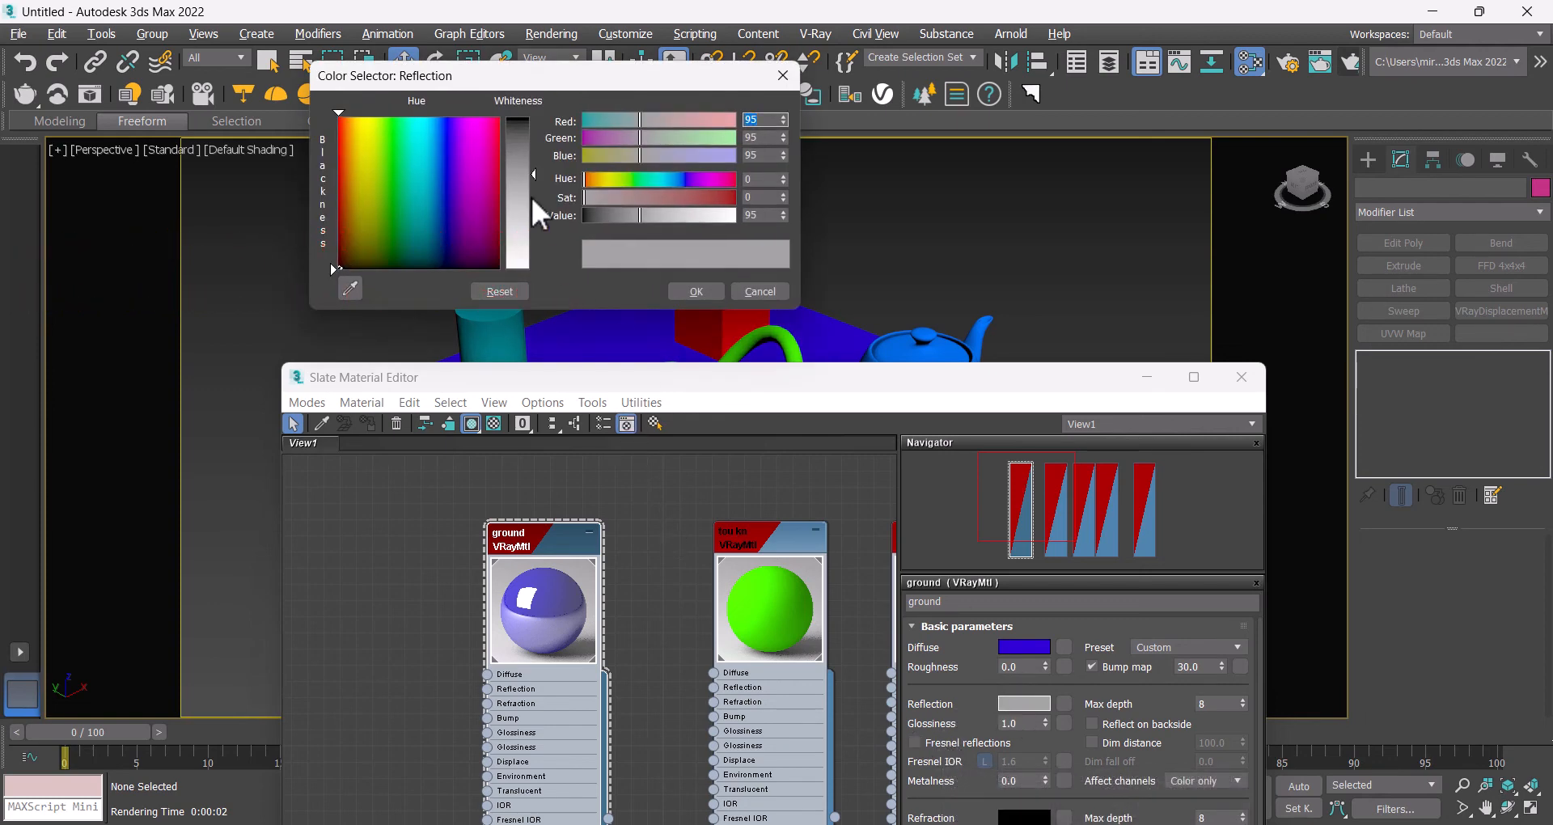
left_click_drag(530, 194, 532, 235)
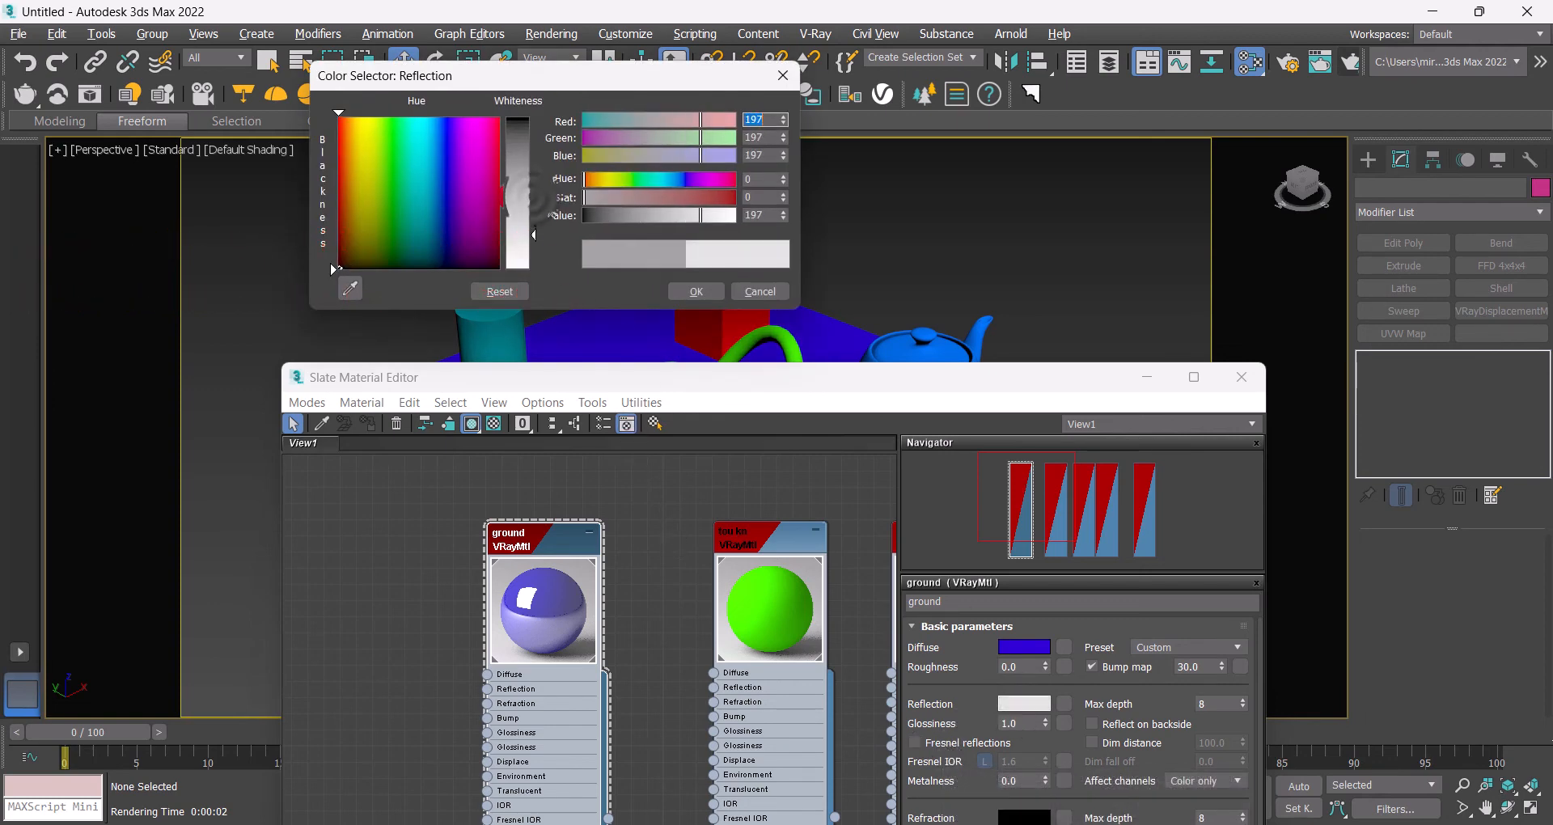
left_click(706, 295)
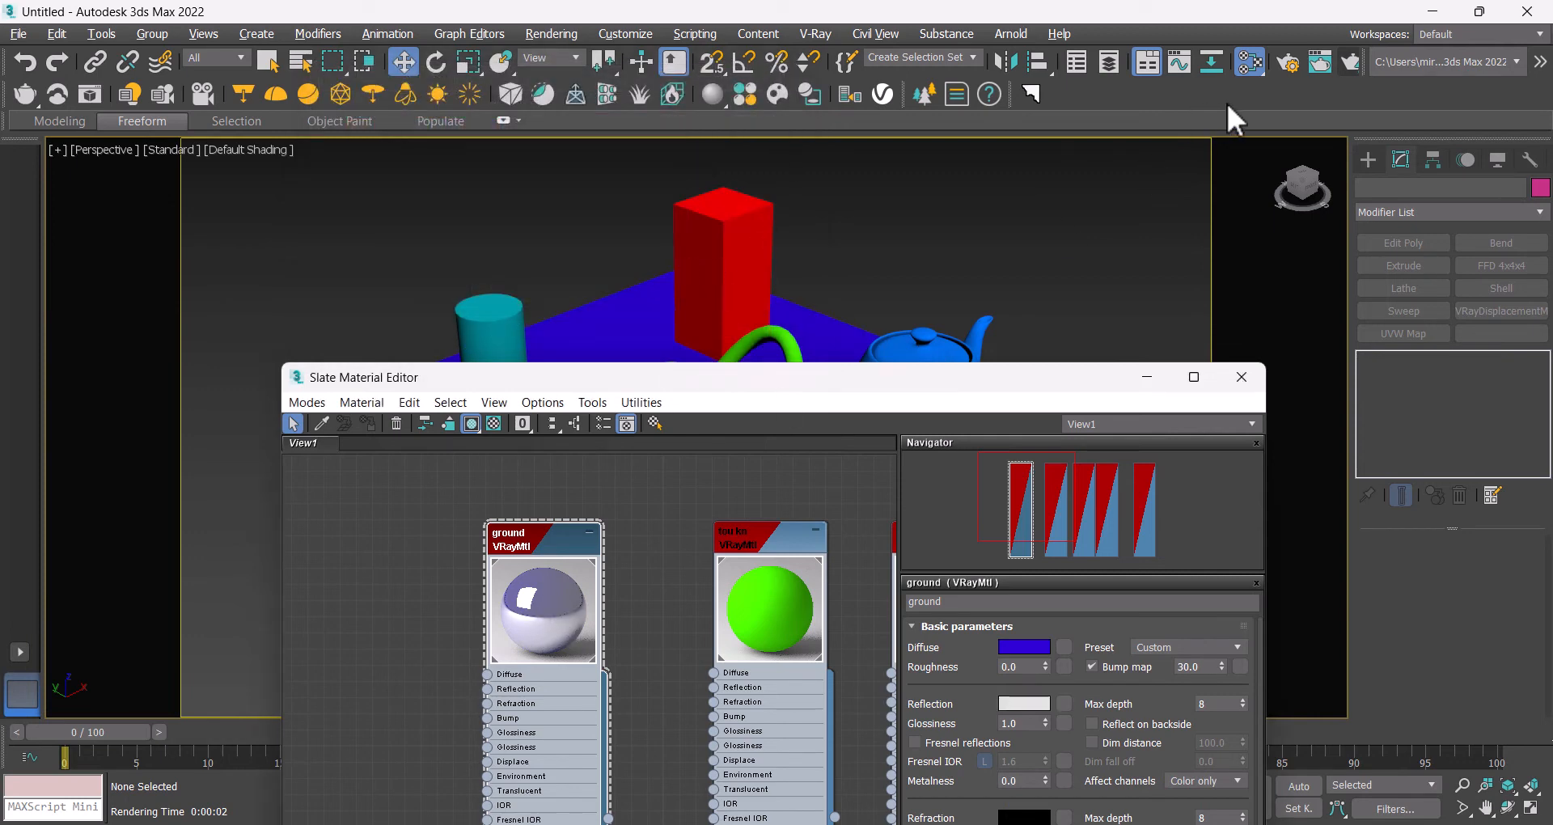
left_click(1344, 64)
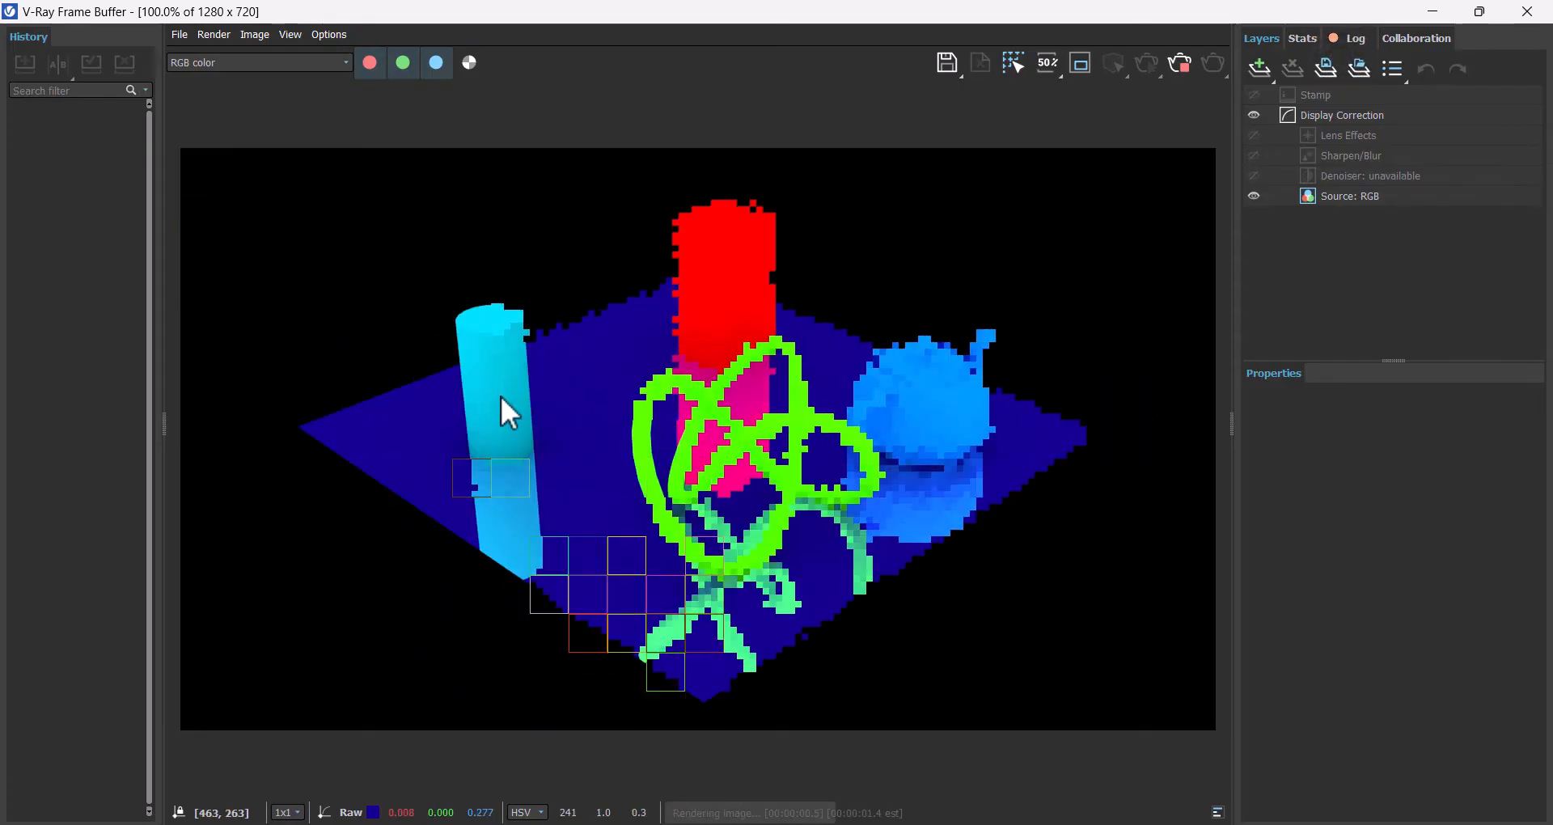
left_click(1529, 10)
Step: Set the ground material's reflection color to pure white 255 and start a render
left_click(1023, 703)
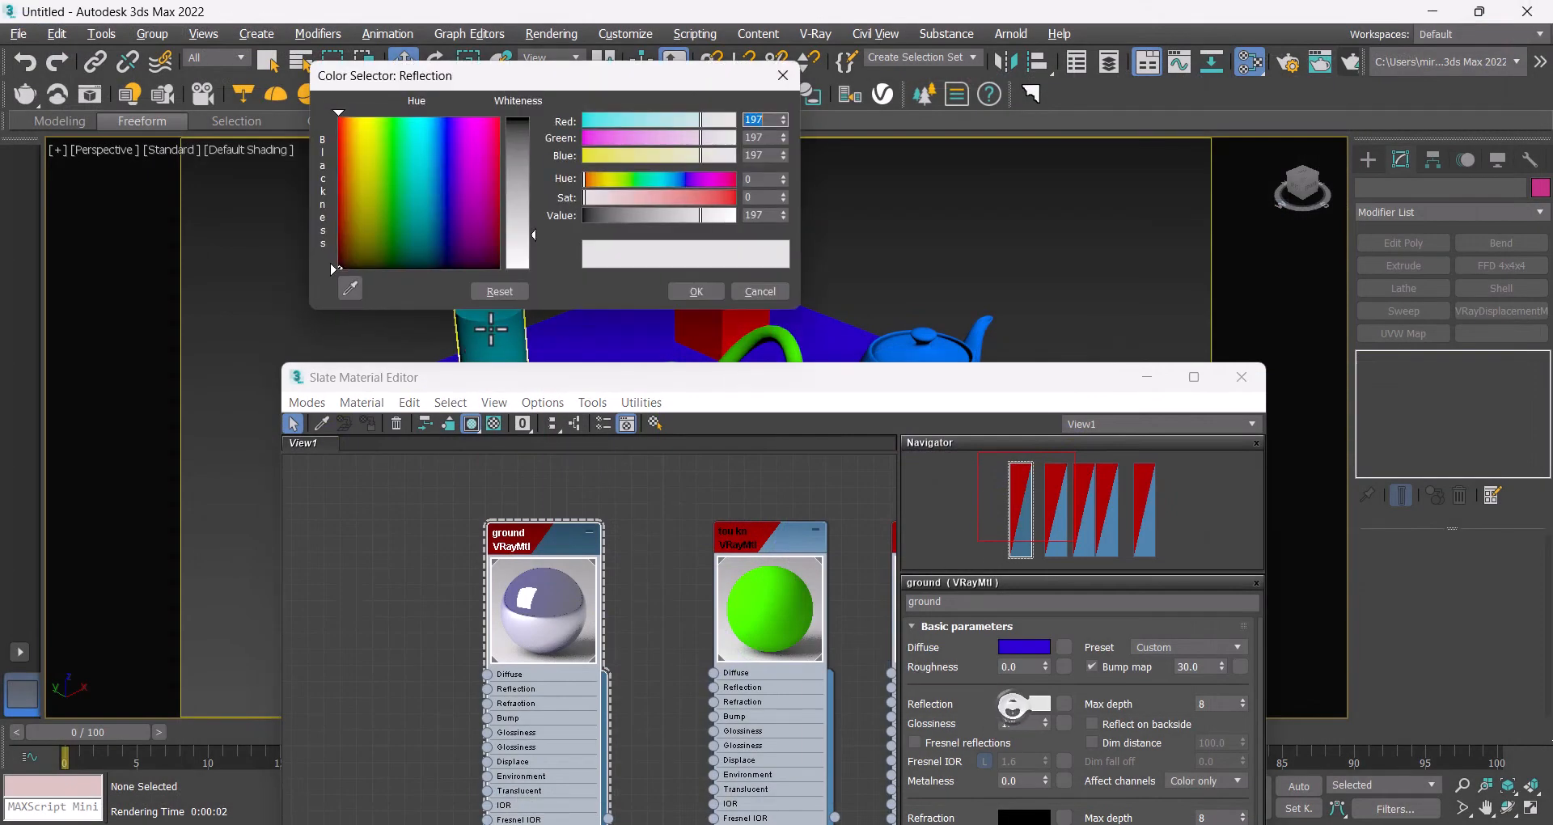
left_click_drag(531, 255, 531, 271)
left_click(694, 291)
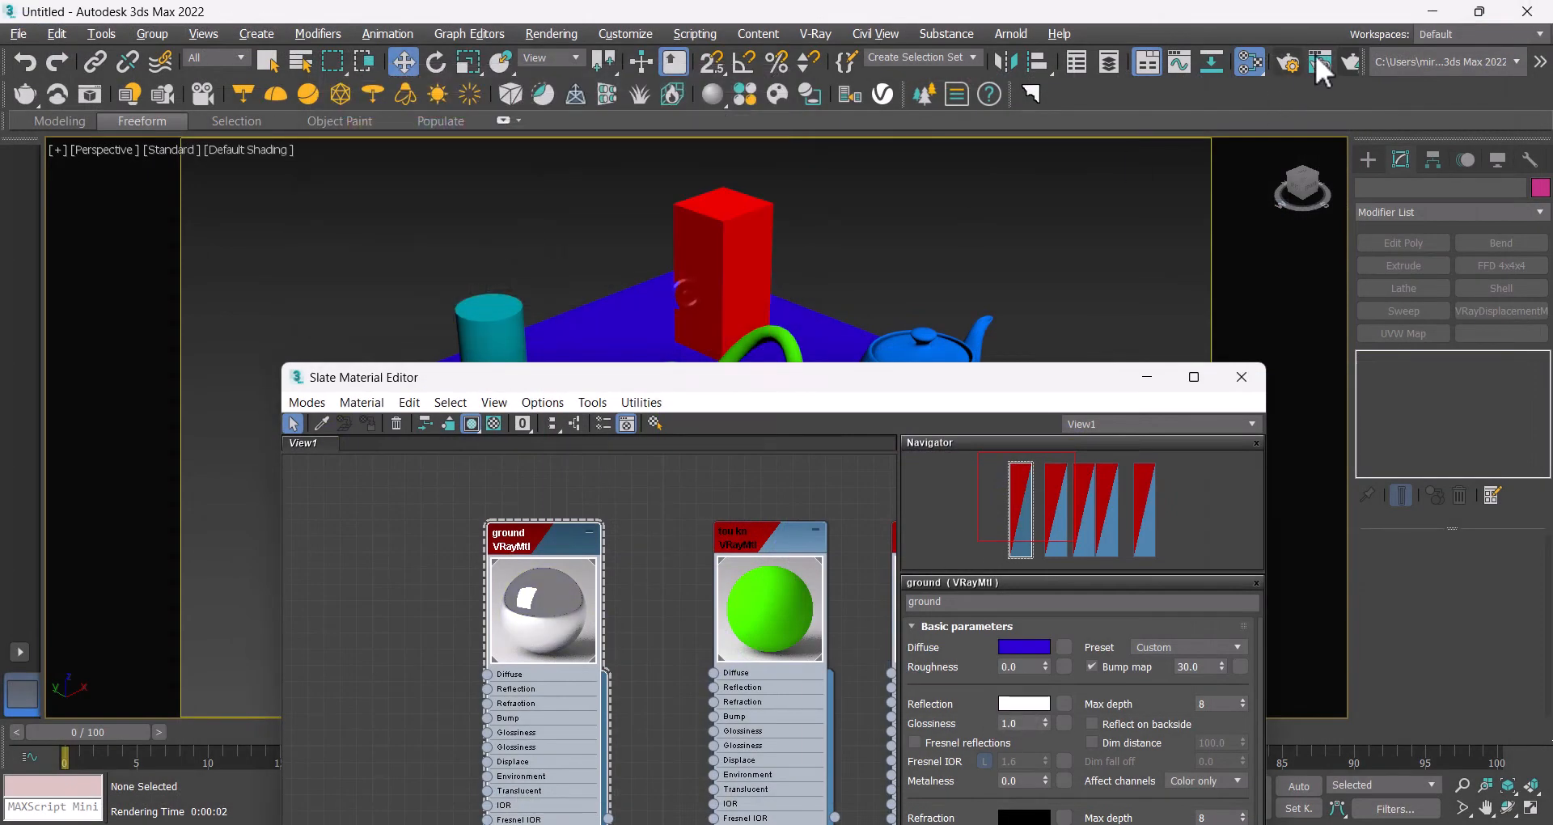
left_click(1343, 52)
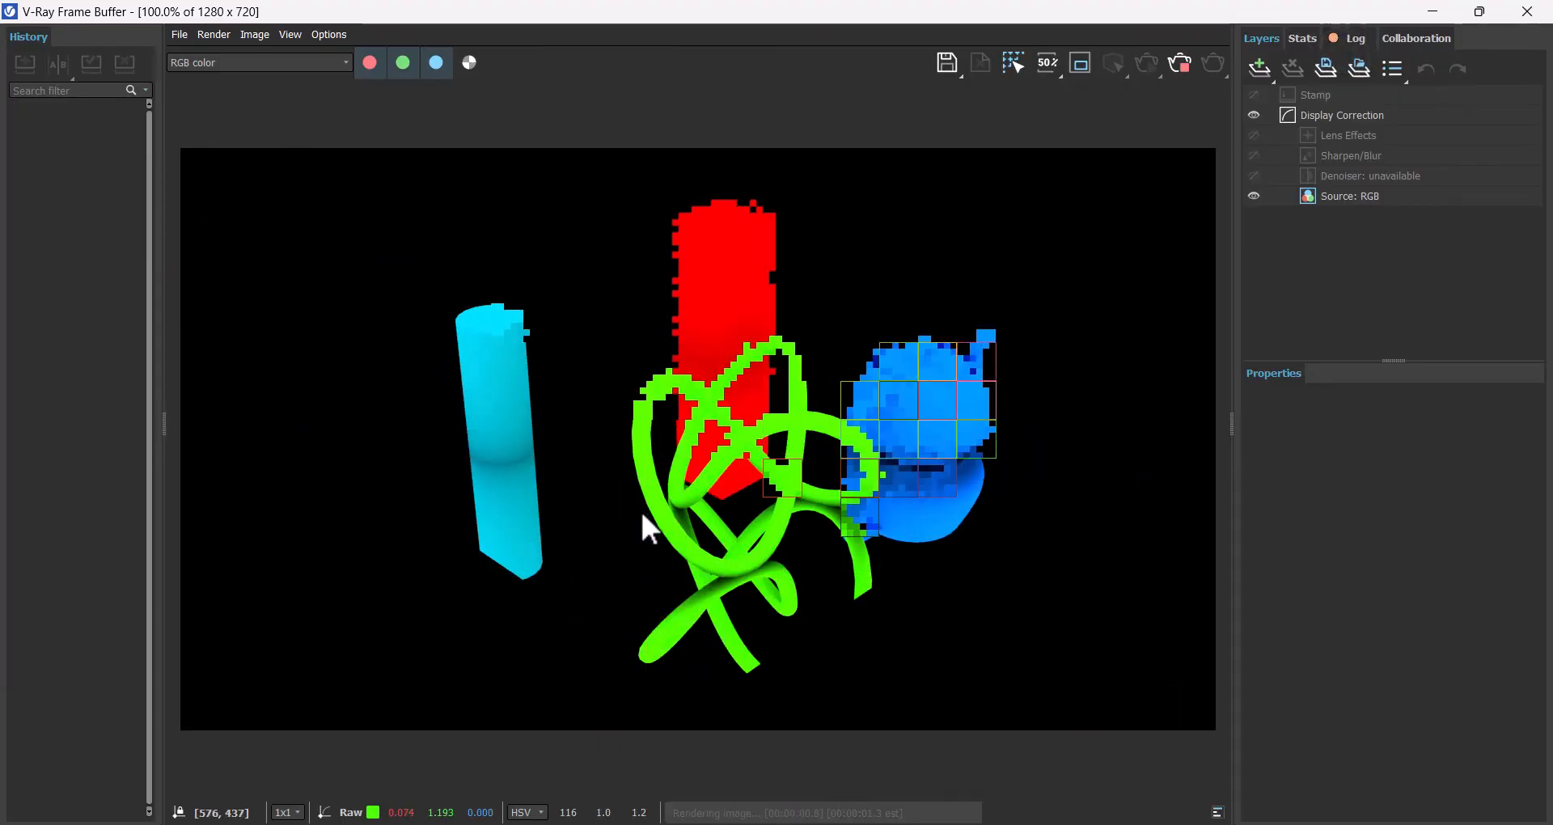
left_click(1528, 12)
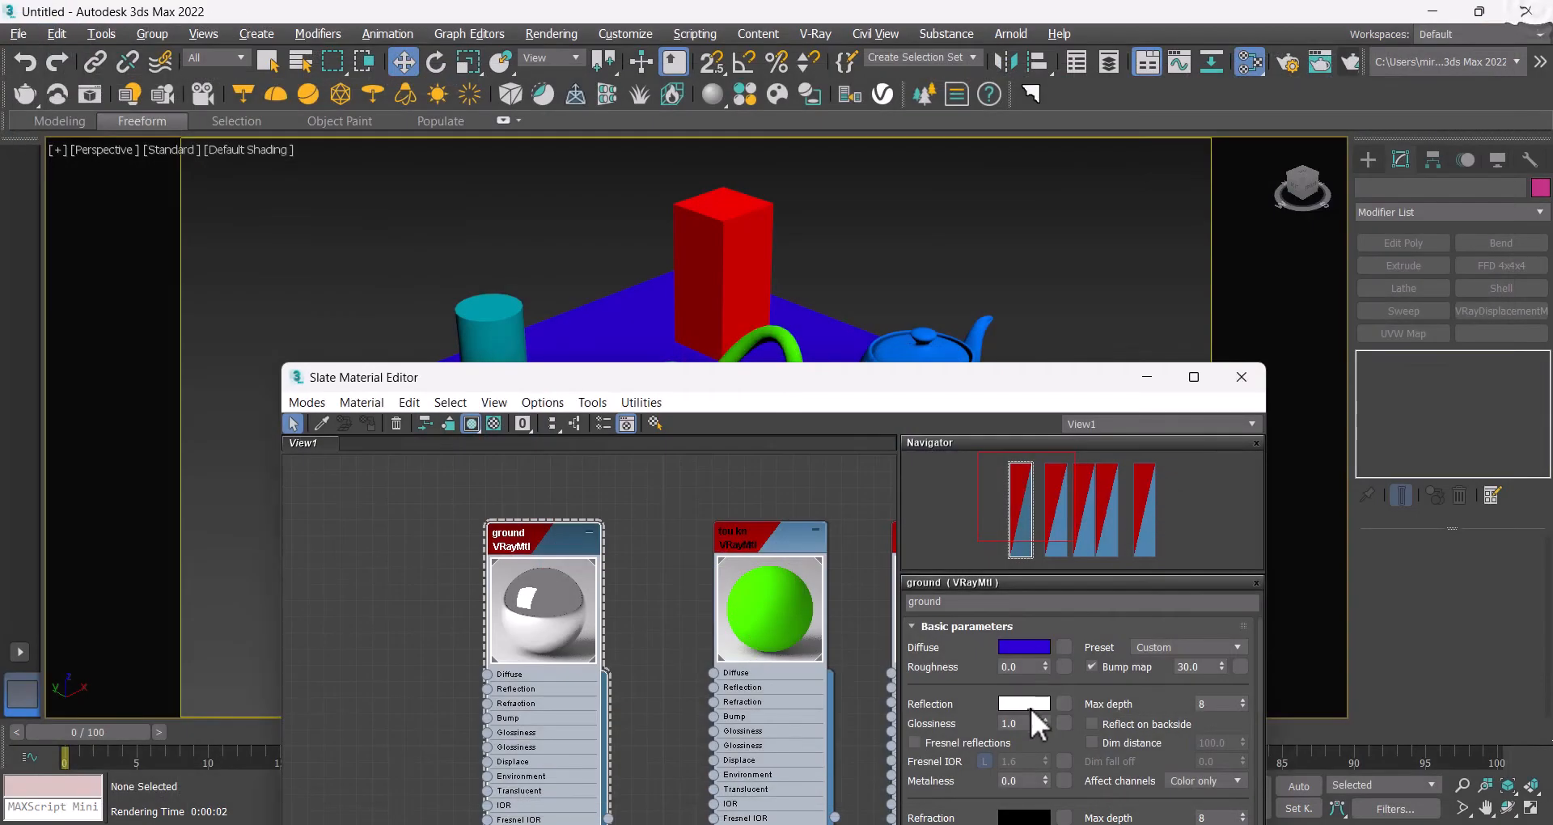
Step: Lower the ground material's reflection color to a dark grey of 19 and render the scene
left_click(1030, 708)
left_click_drag(531, 149, 531, 129)
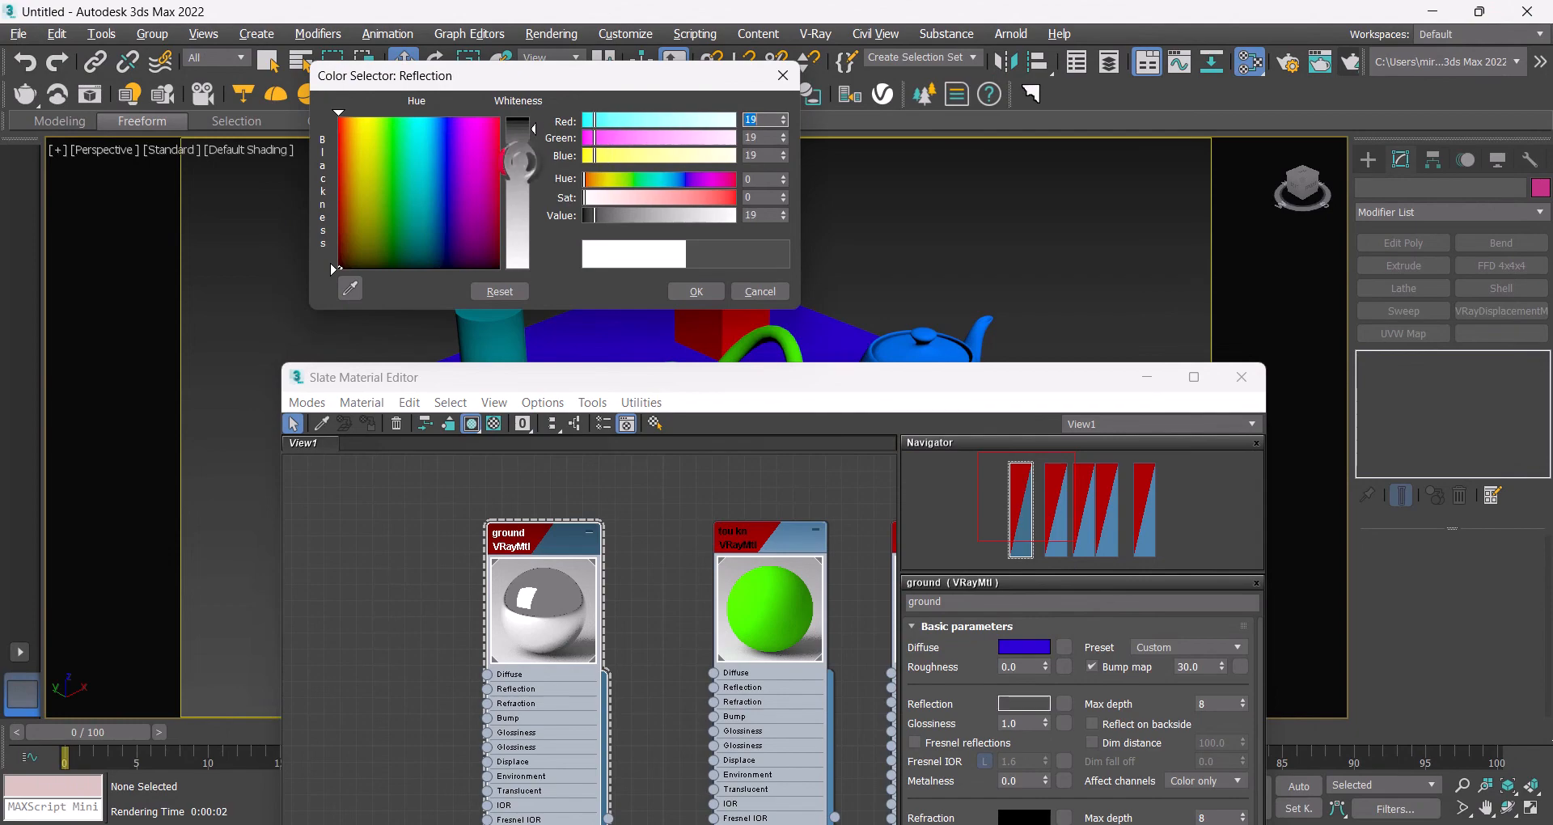
left_click(689, 296)
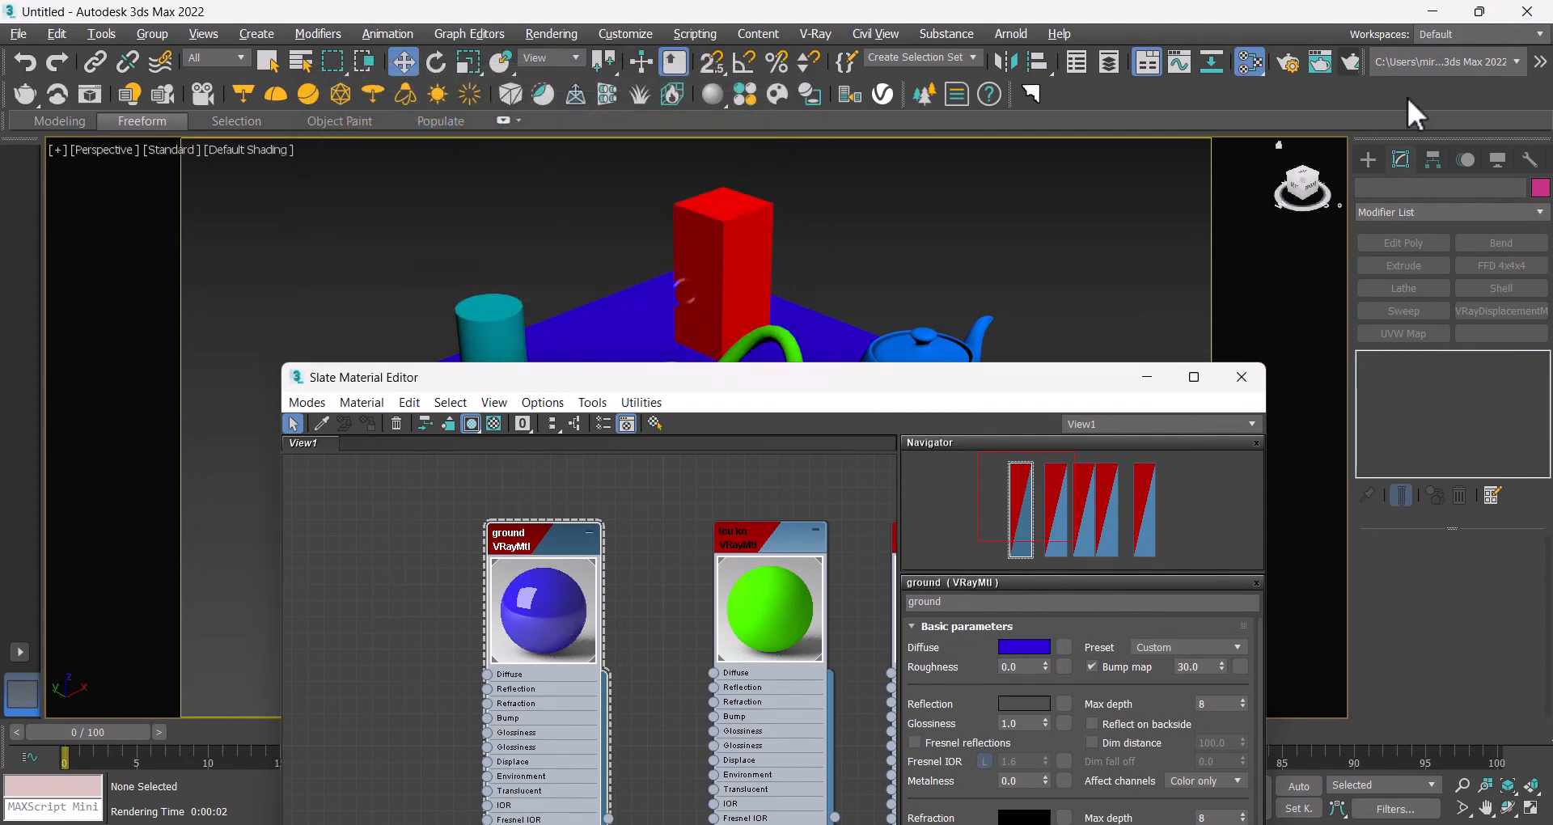
left_click(1351, 66)
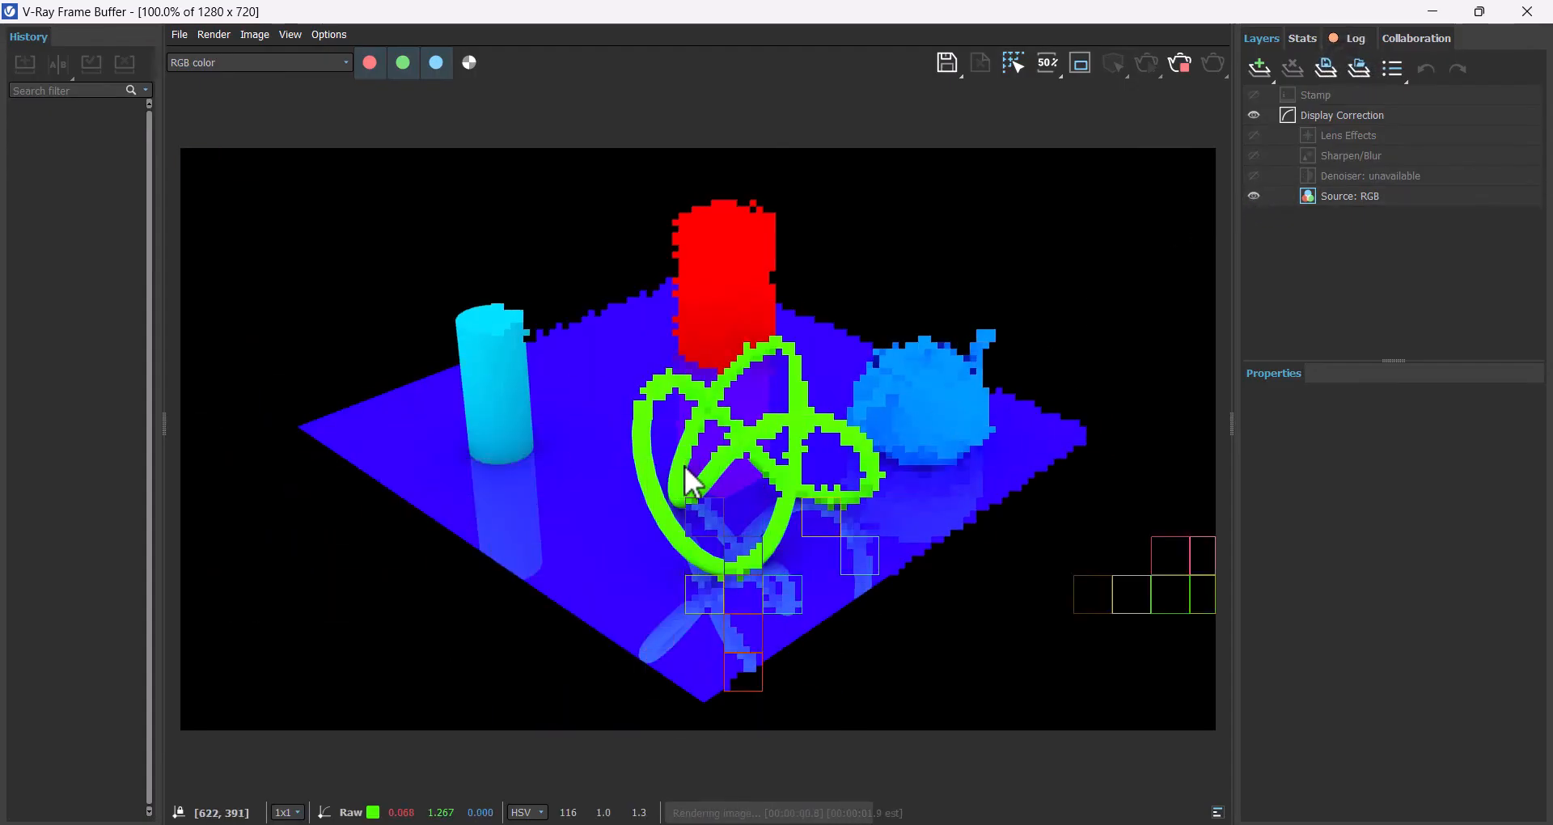
left_click(1527, 12)
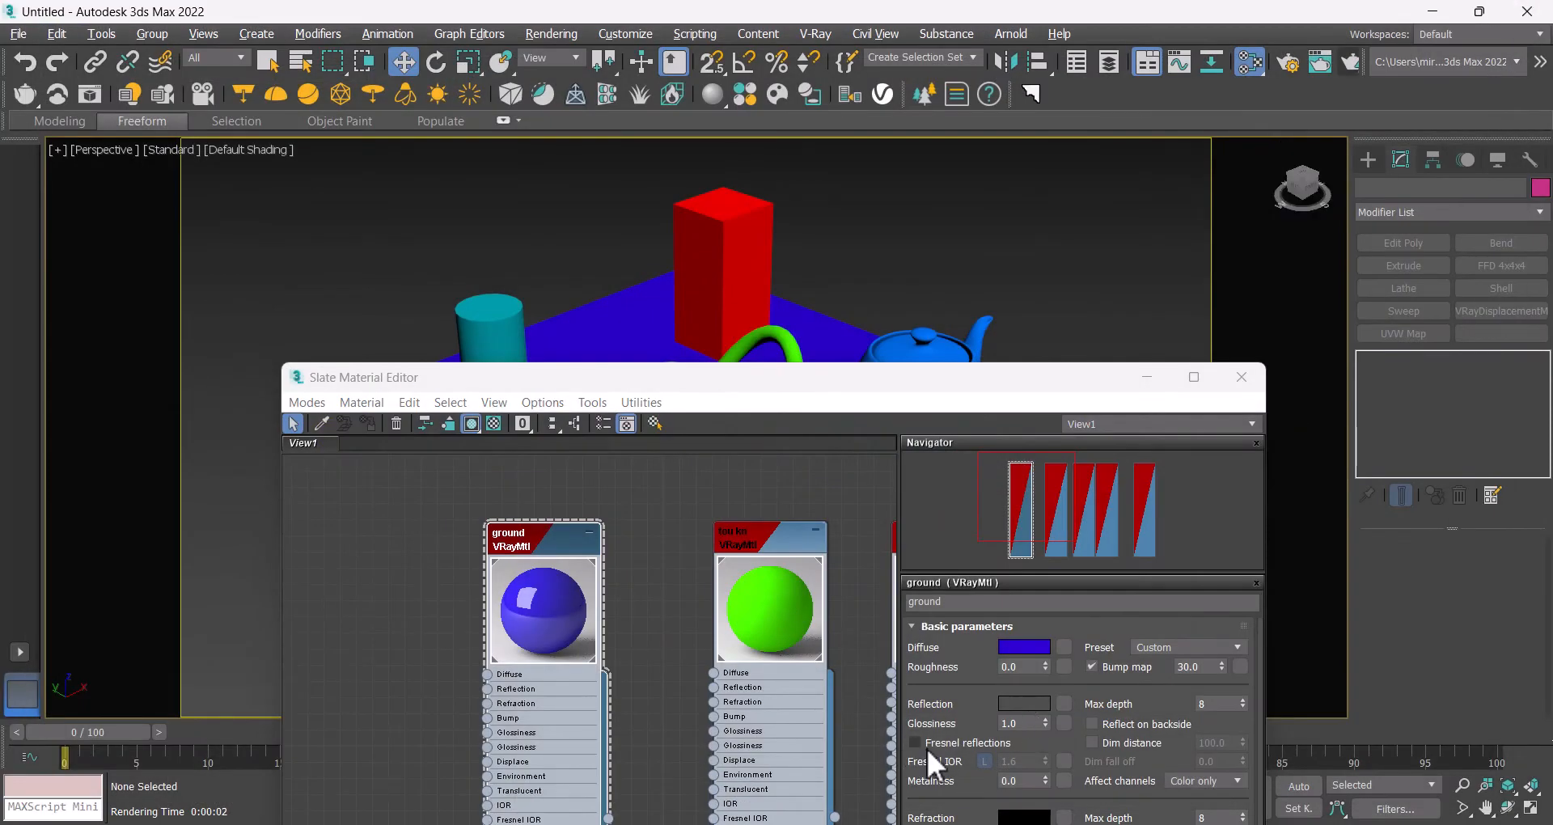
Step: Enable Fresnel reflections on the ground material and set its reflection color to pure white 255
left_click(927, 749)
left_click(1021, 703)
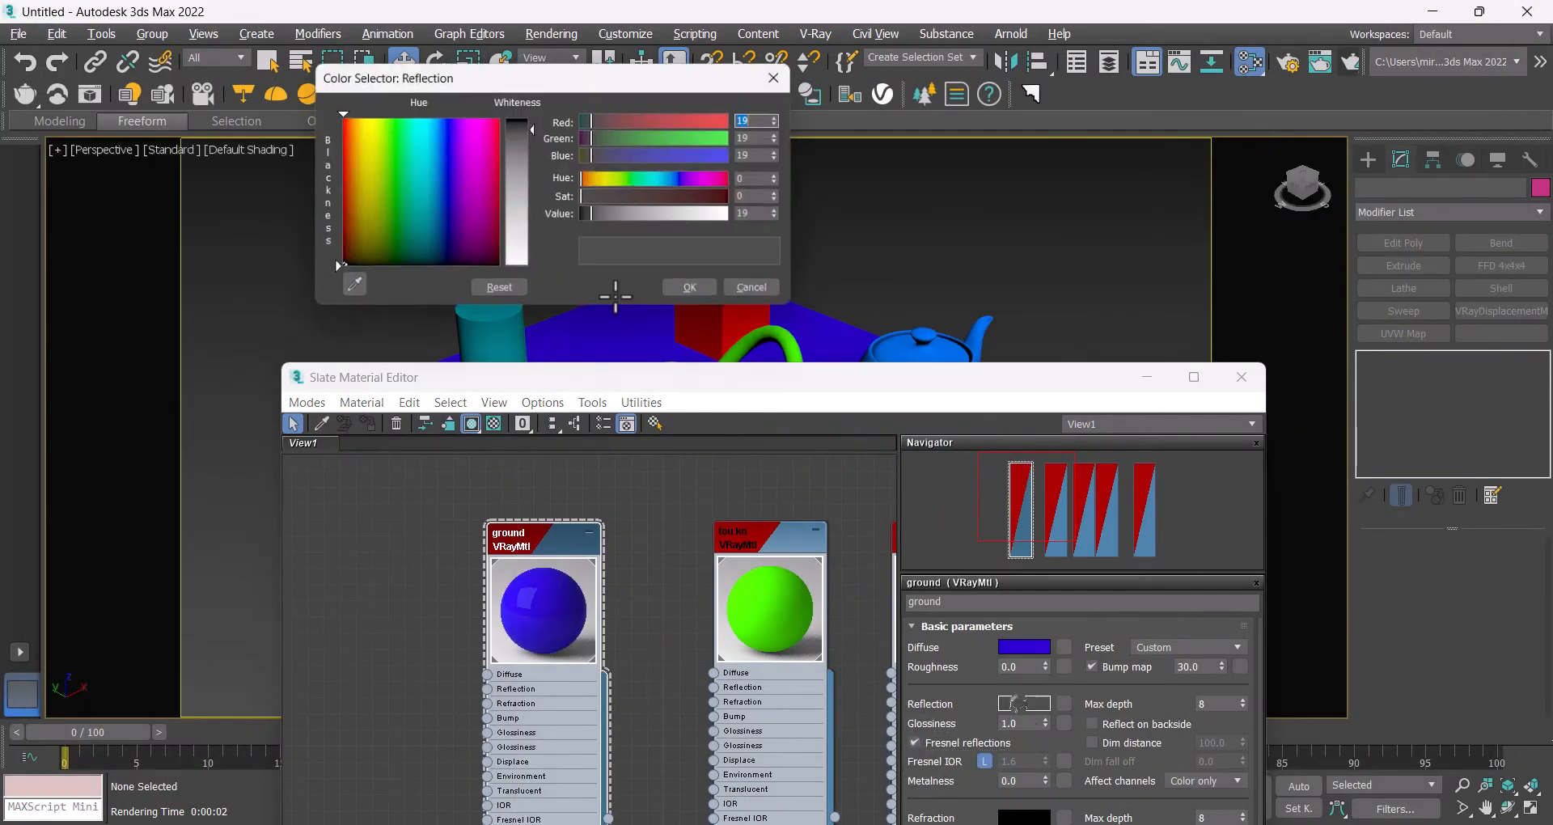
left_click(531, 267)
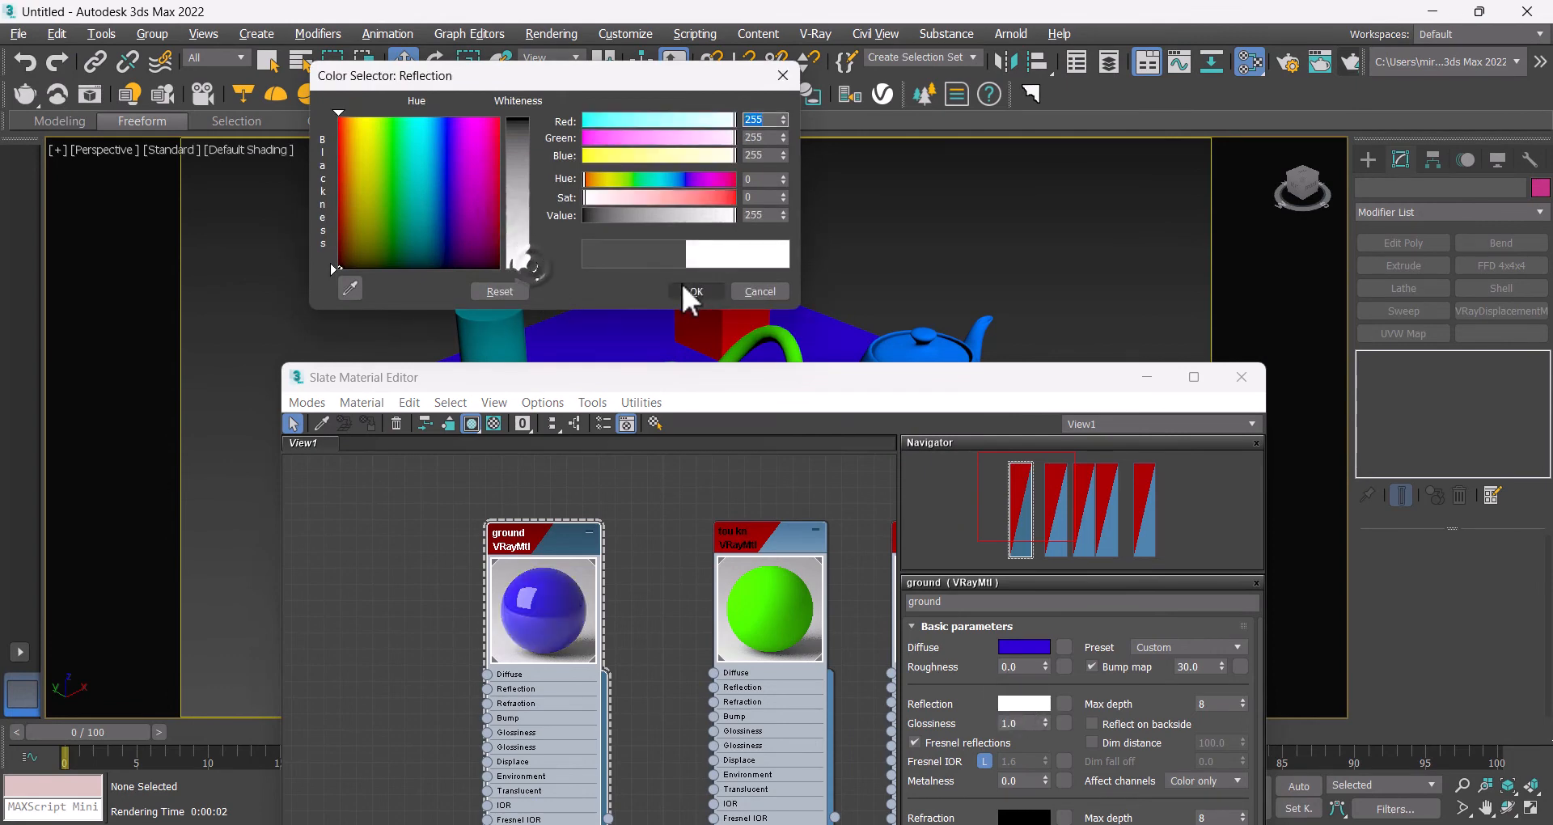
left_click(694, 291)
Step: Render the scene with Fresnel reflections and close the frame buffer
left_click(1348, 62)
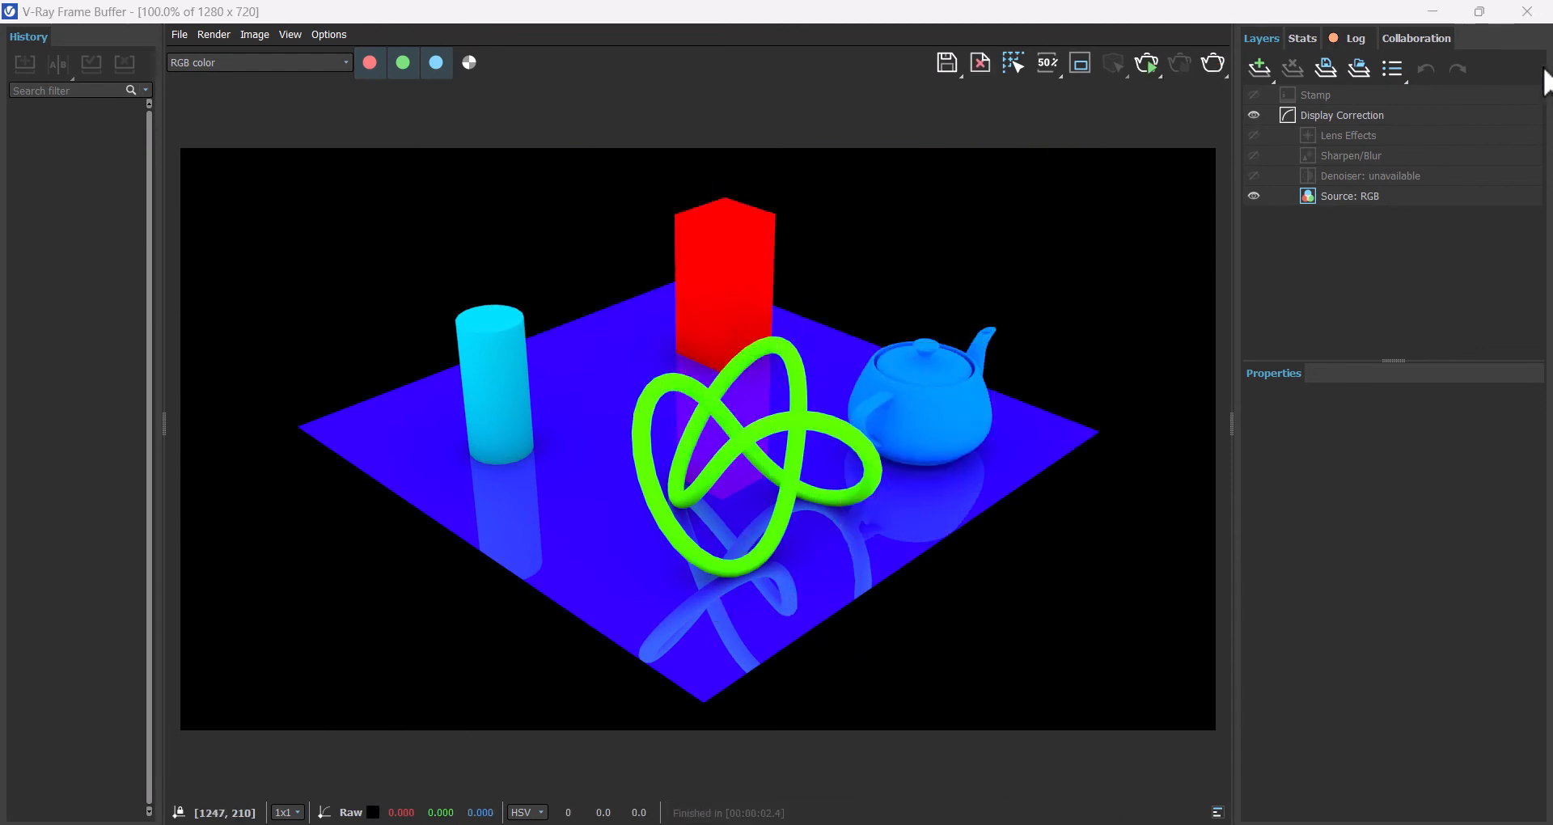
left_click(1528, 11)
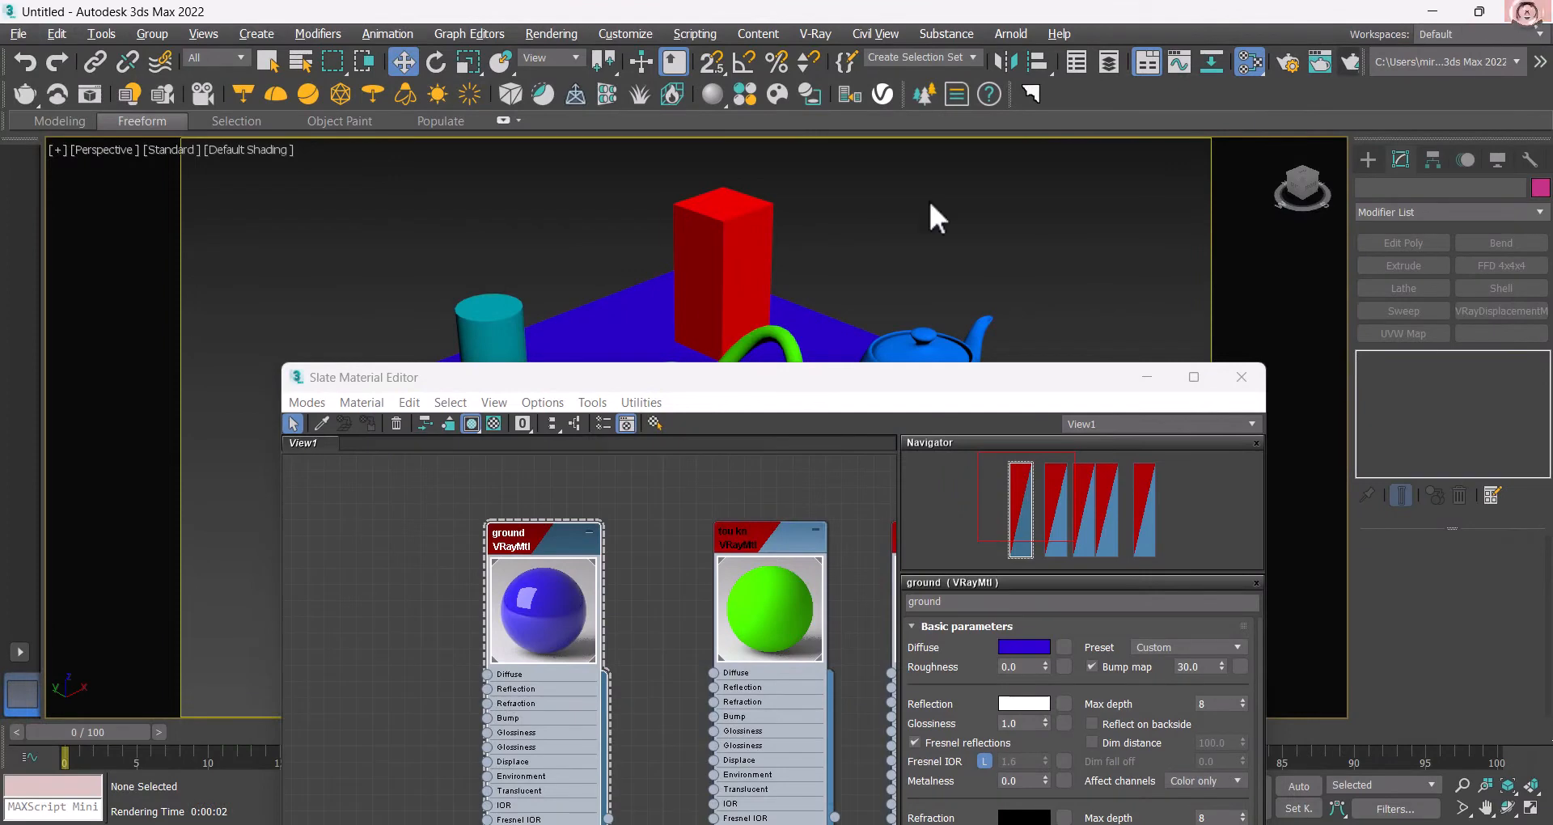
Step: Close the Slate Material Editor and select the ground plane in the viewport
left_click(1240, 378)
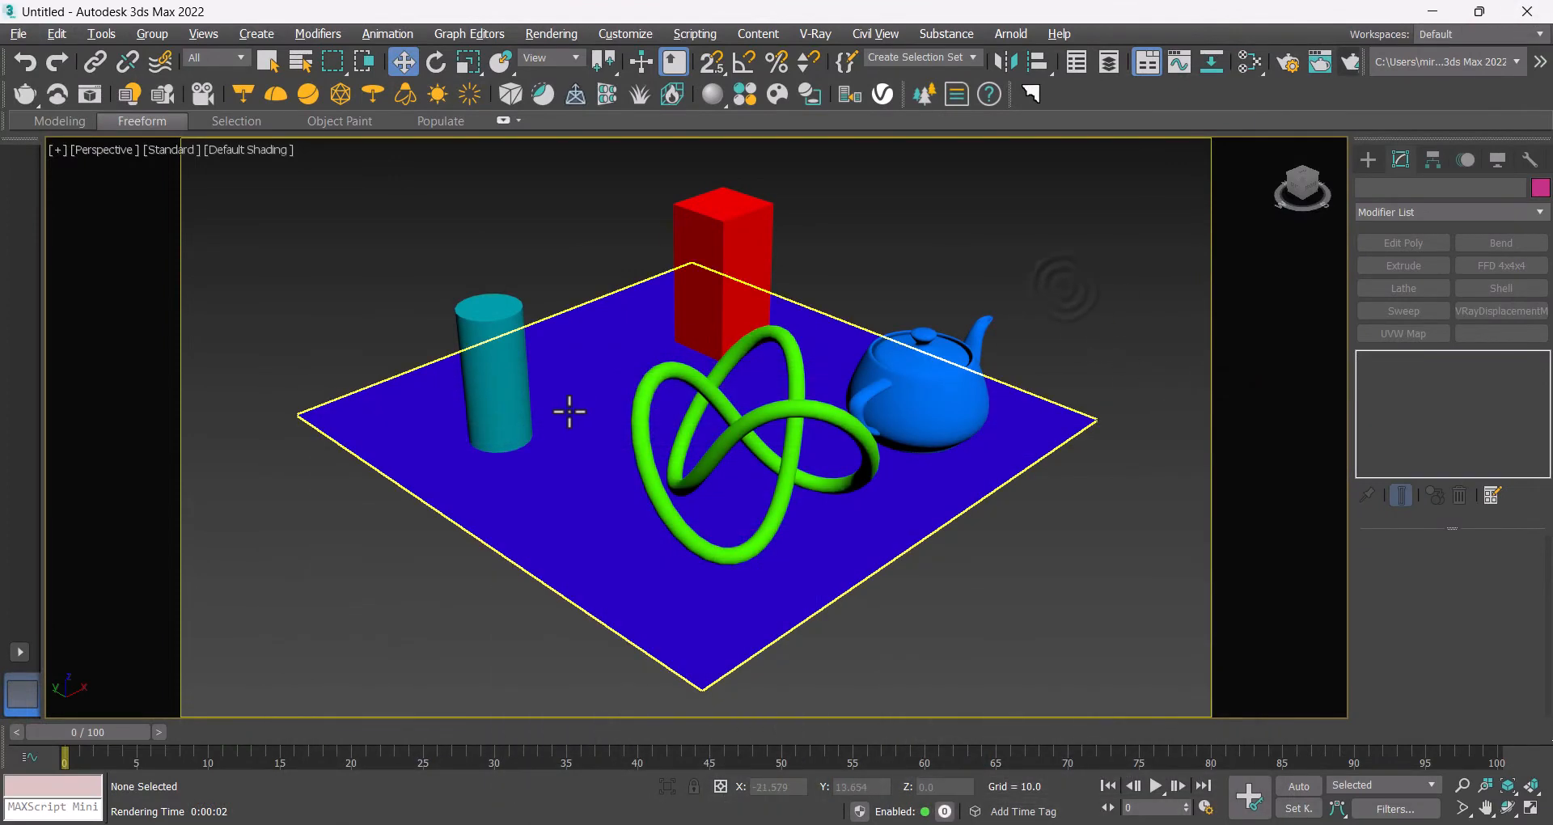
left_click(569, 412)
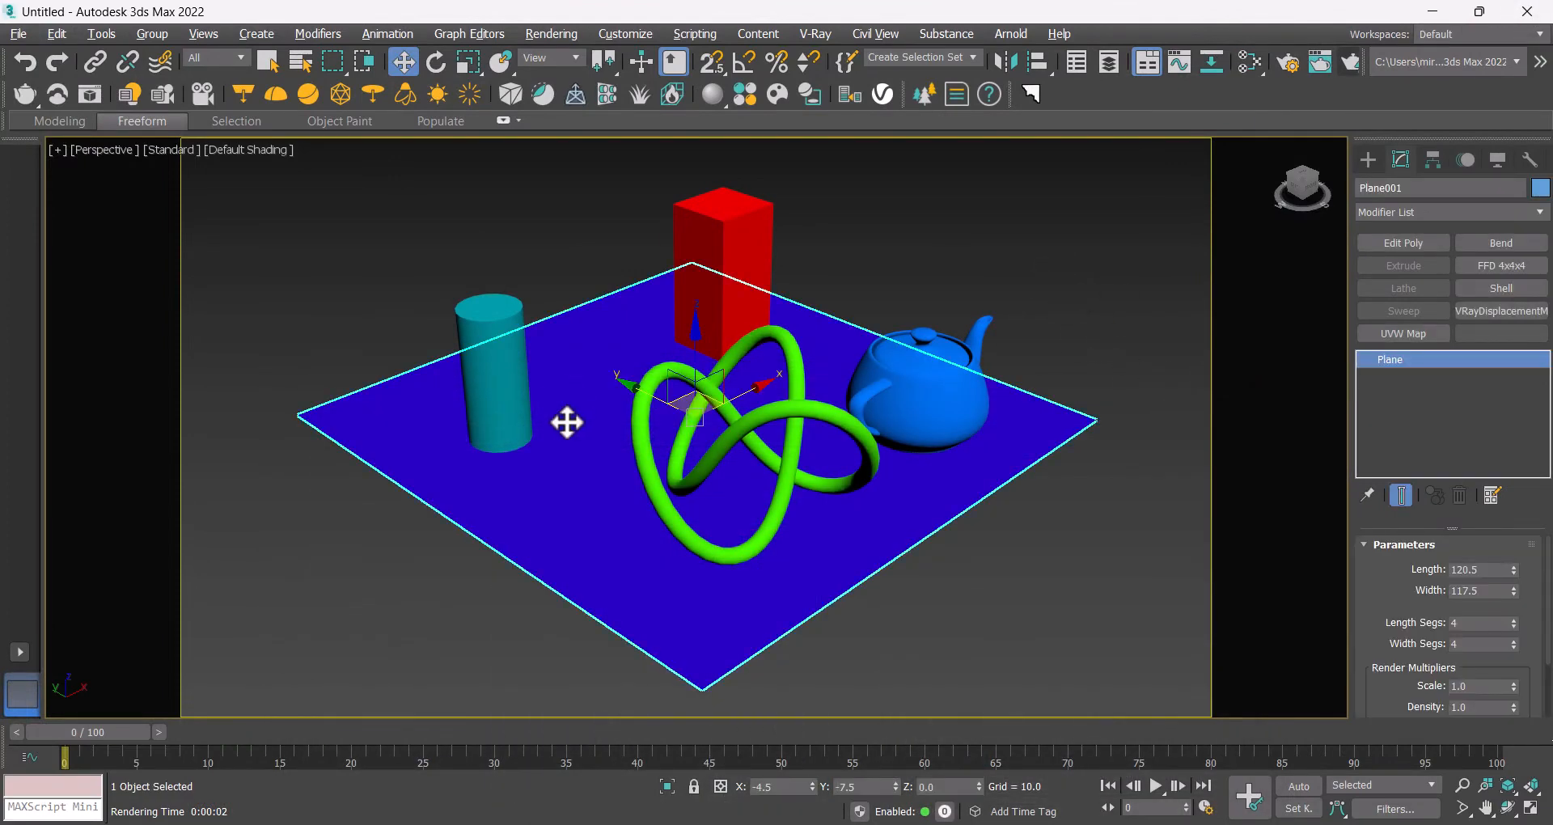